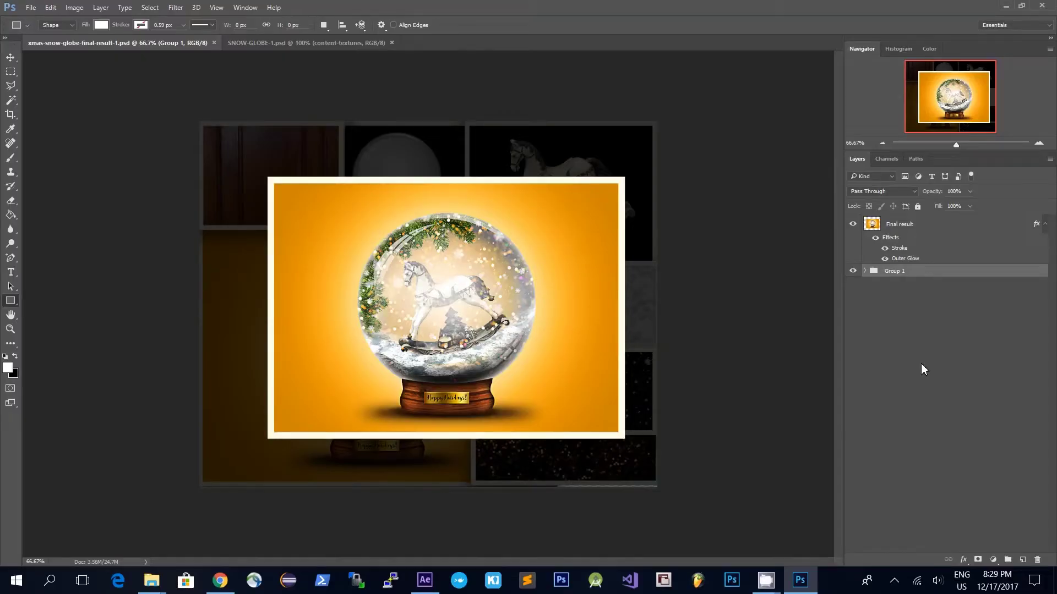
Hide the Final result layer to reveal the wood, globe, horse, snow and bokeh textures.
{"action": "left_click", "coordinate": [854, 227]}
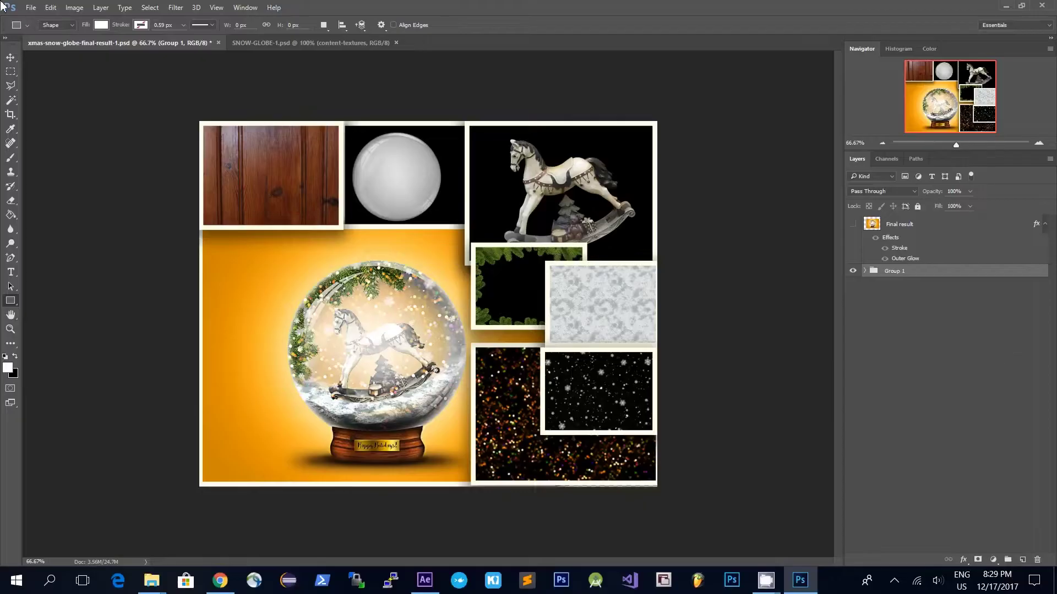
In SNOW-GLOBE-1.psd, turn on the background layer's effects.
{"action": "left_click", "coordinate": [260, 43]}
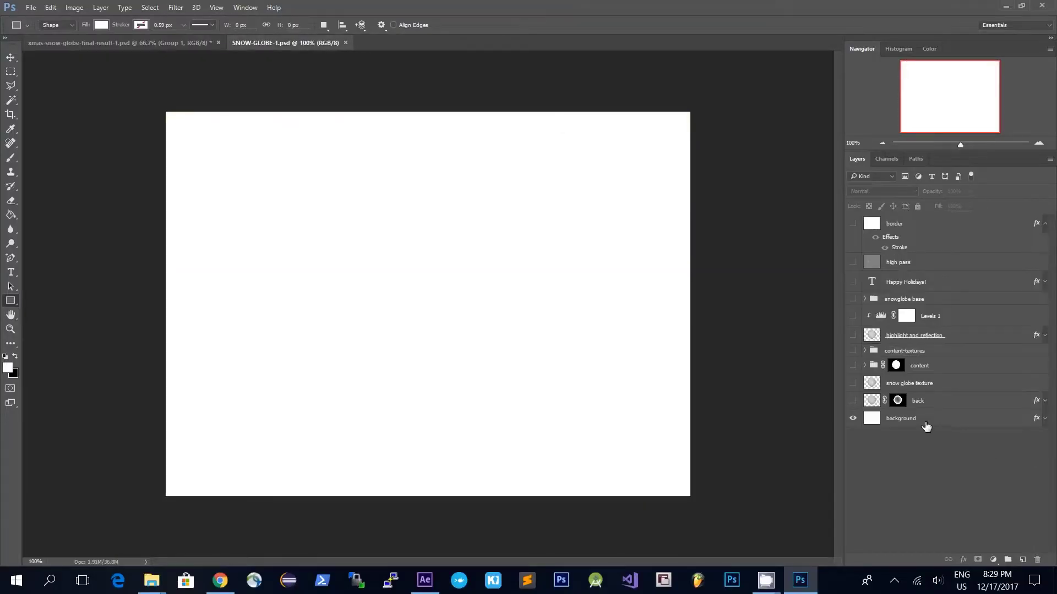
{"action": "left_click", "coordinate": [926, 423]}
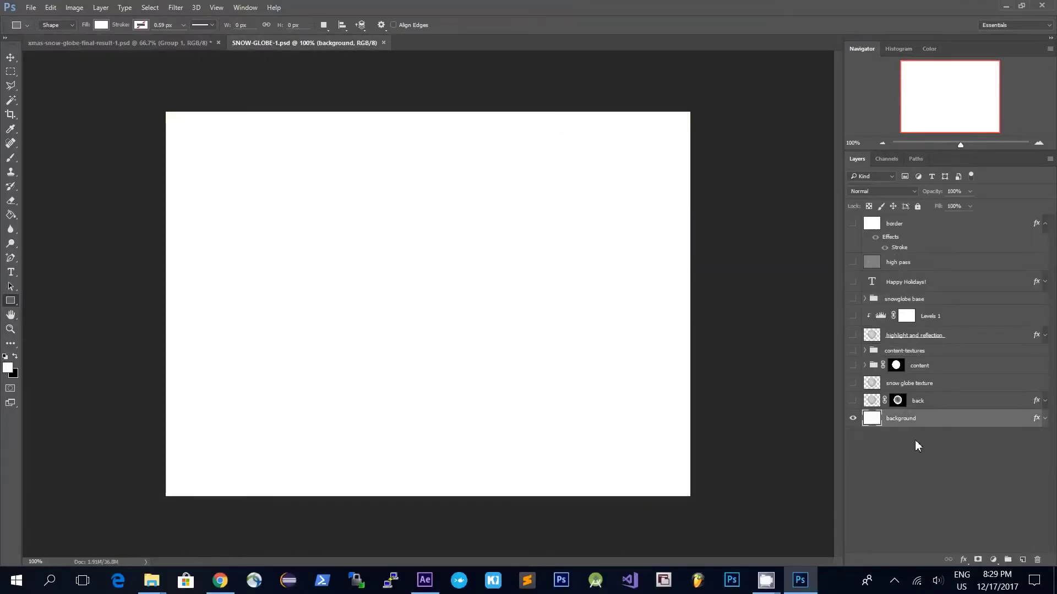
{"action": "left_click", "coordinate": [1045, 421]}
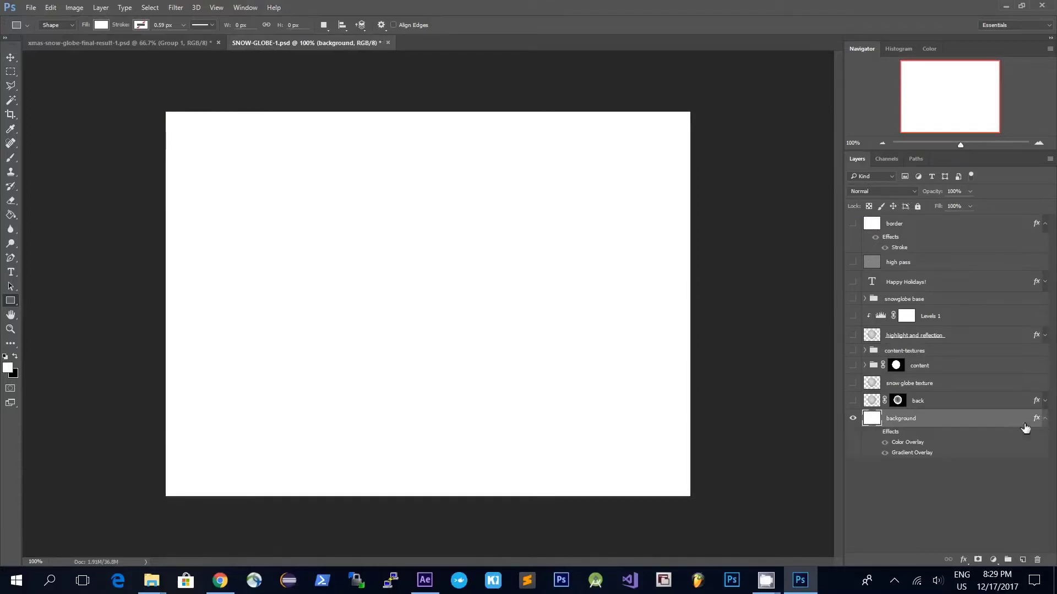
{"action": "left_click", "coordinate": [876, 432]}
Keep the background's Color Overlay and Radial Gradient Overlay unchanged, then show the back layer's globe.
{"action": "double_click", "coordinate": [922, 447]}
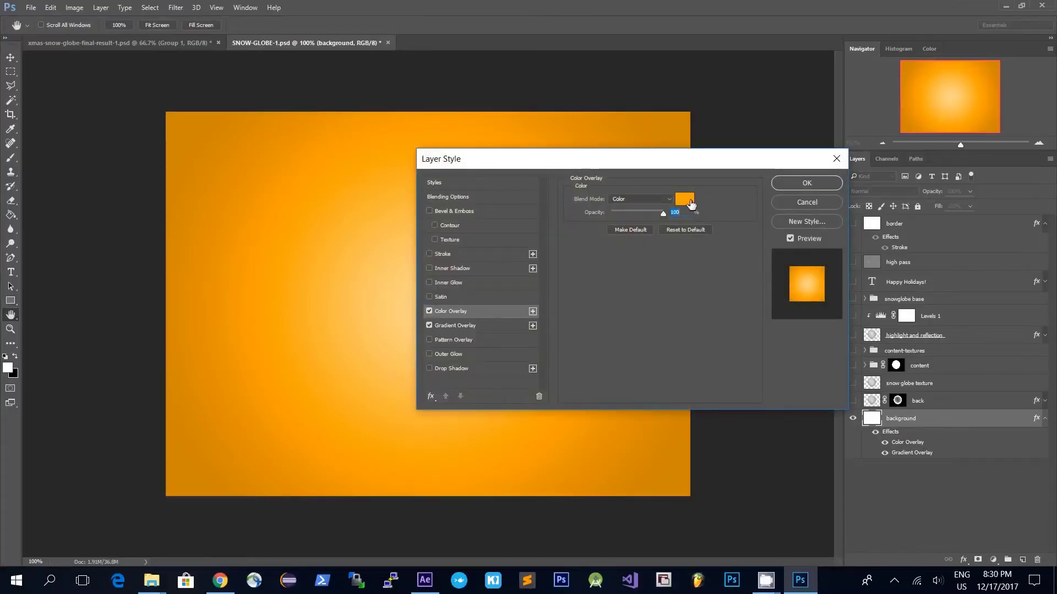
{"action": "left_click", "coordinate": [480, 326]}
{"action": "left_click_drag", "start_coordinate": [550, 159], "coordinate": [704, 175]}
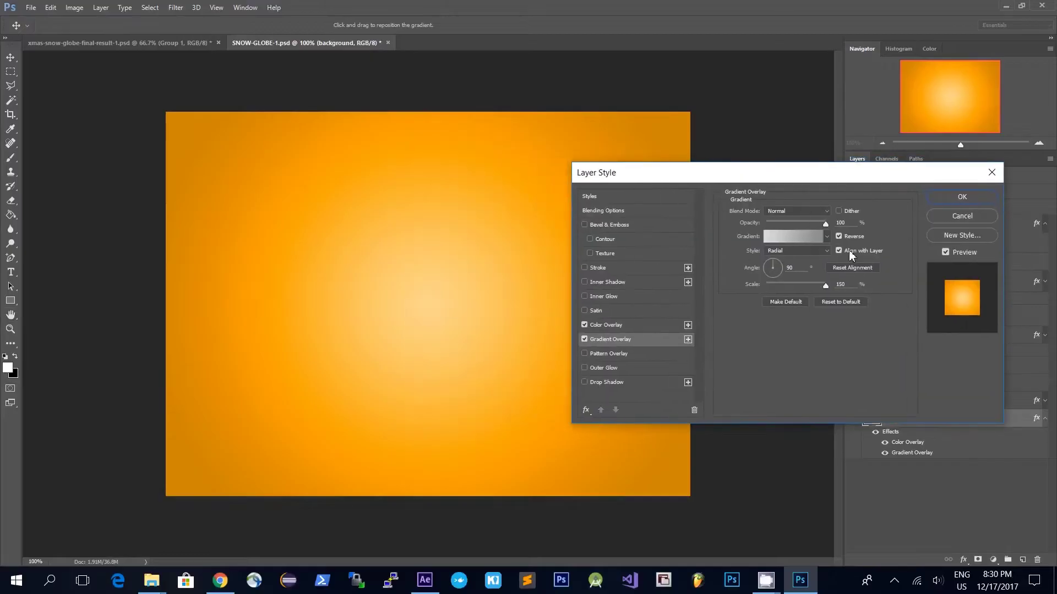
{"action": "left_click", "coordinate": [799, 252]}
{"action": "left_click", "coordinate": [793, 264]}
{"action": "left_click", "coordinate": [793, 237]}
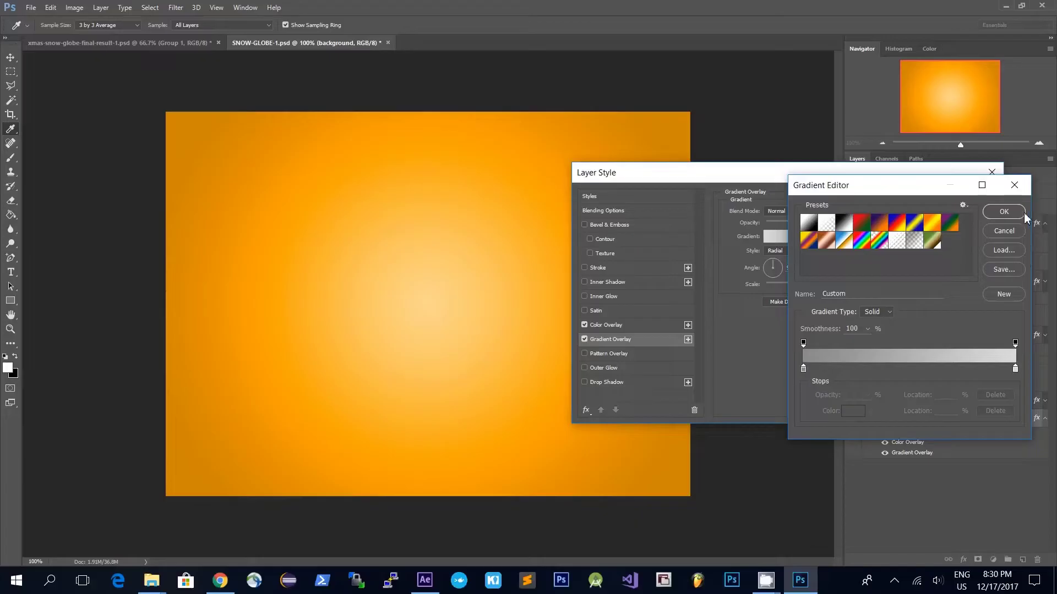
{"action": "left_click", "coordinate": [996, 213]}
{"action": "left_click", "coordinate": [962, 202]}
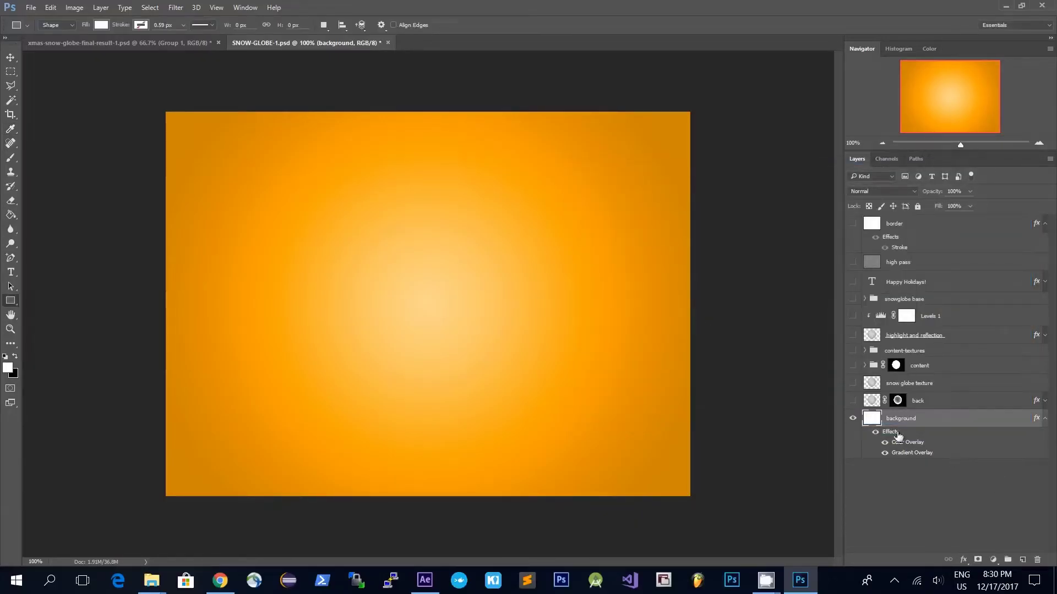
{"action": "left_click", "coordinate": [853, 401]}
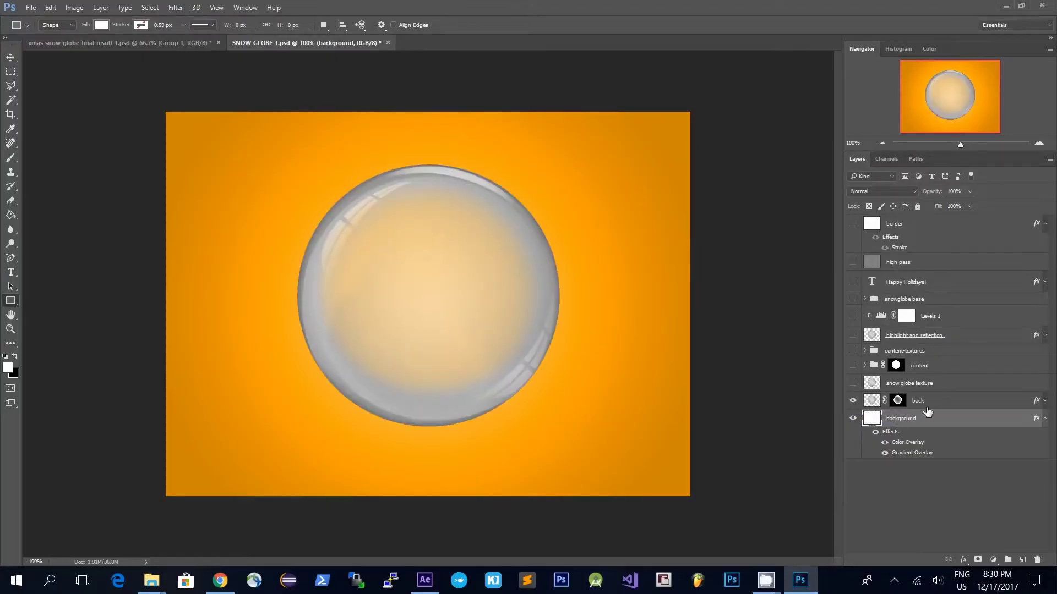
Hide the back globe, then show the snow globe texture layer and give it a white layer mask.
{"action": "left_click", "coordinate": [853, 401]}
{"action": "left_click", "coordinate": [853, 384]}
{"action": "left_click", "coordinate": [962, 387]}
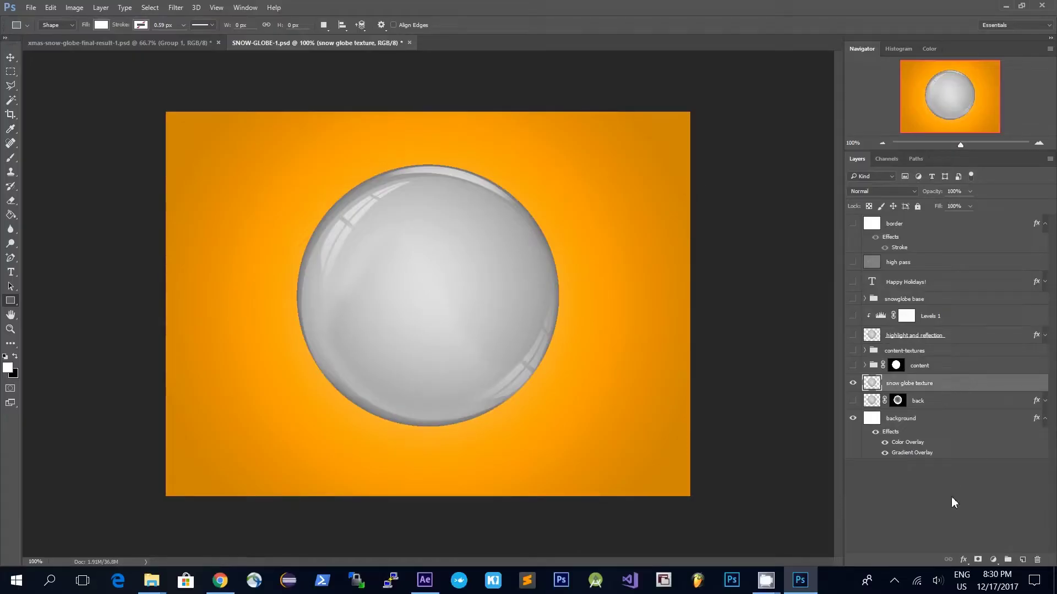
{"action": "left_click", "coordinate": [978, 561]}
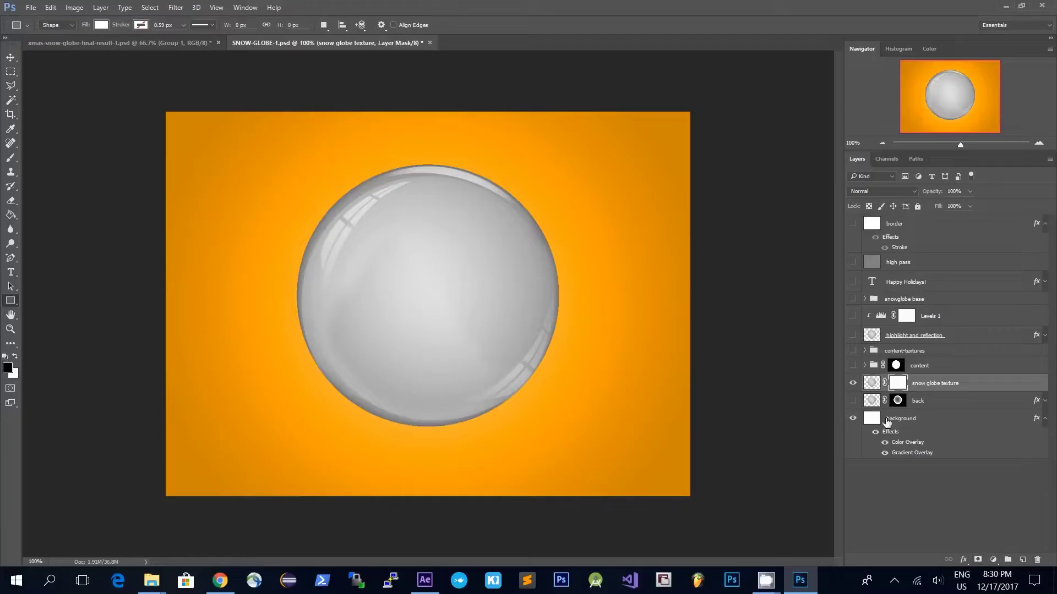
Hide the background, Apply Image into the snow globe texture mask, and invert the mask.
{"action": "left_click", "coordinate": [853, 420]}
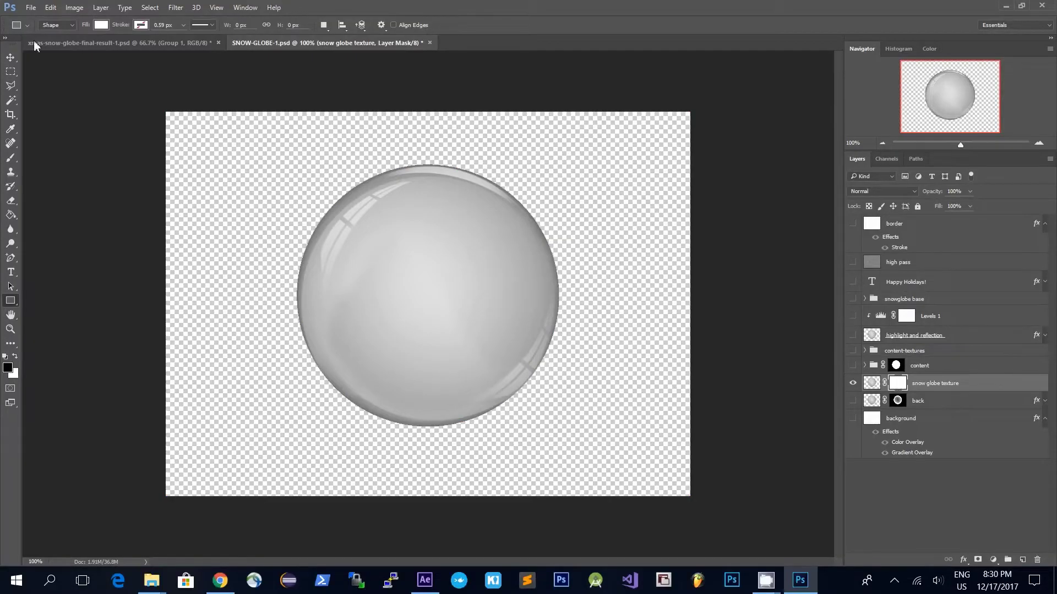
{"action": "left_click", "coordinate": [74, 7]}
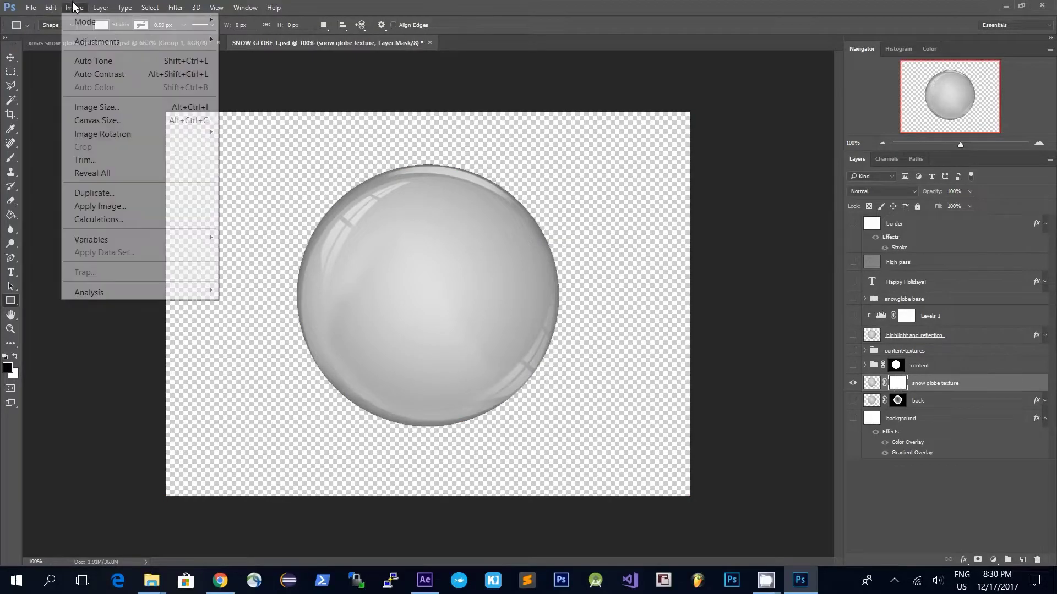
{"action": "left_click", "coordinate": [132, 207]}
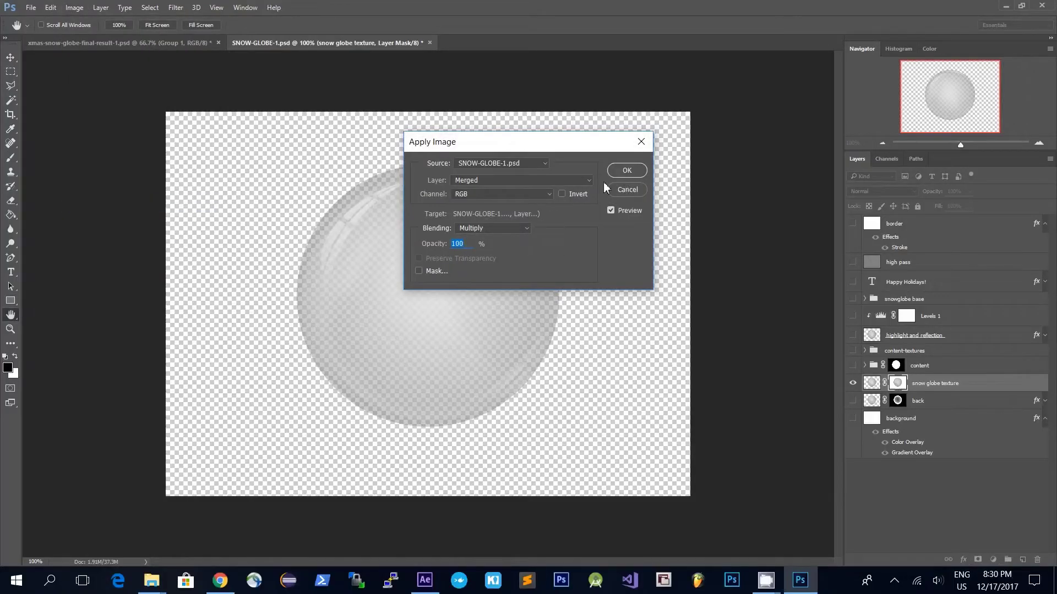
{"action": "left_click", "coordinate": [626, 170]}
{"action": "key", "text": "u"}
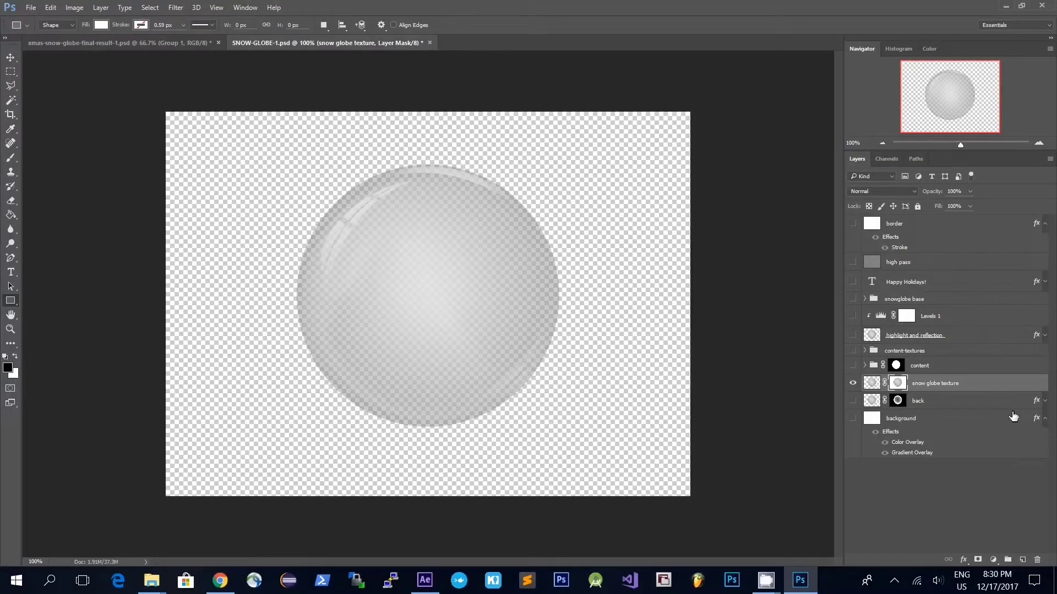
{"action": "key", "text": "ctrl+i"}
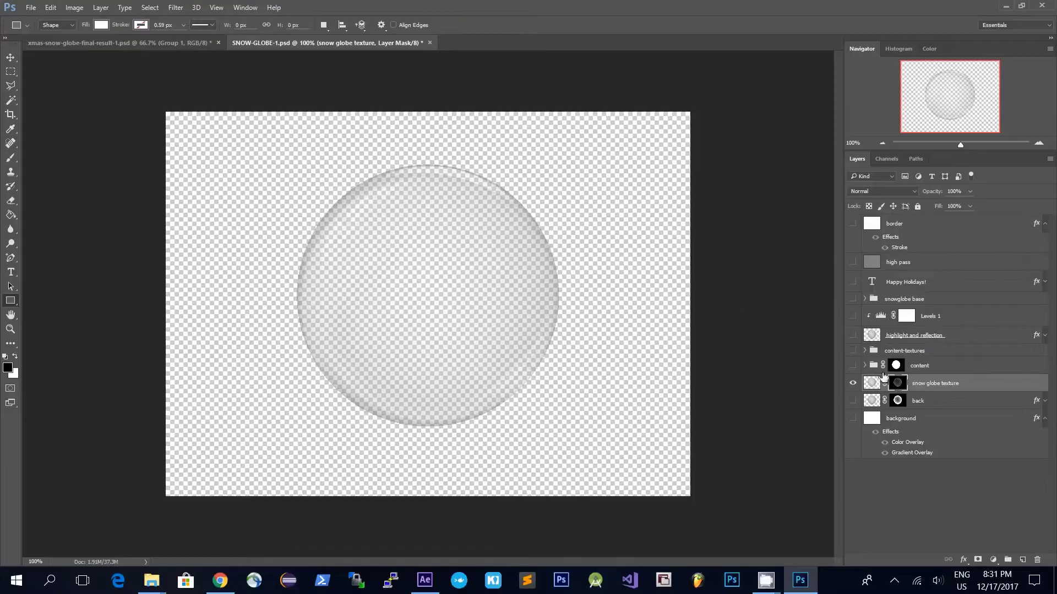
Apply Levels 23 / 1.47 / 123 to the snow globe texture mask.
{"action": "left_click", "coordinate": [73, 8]}
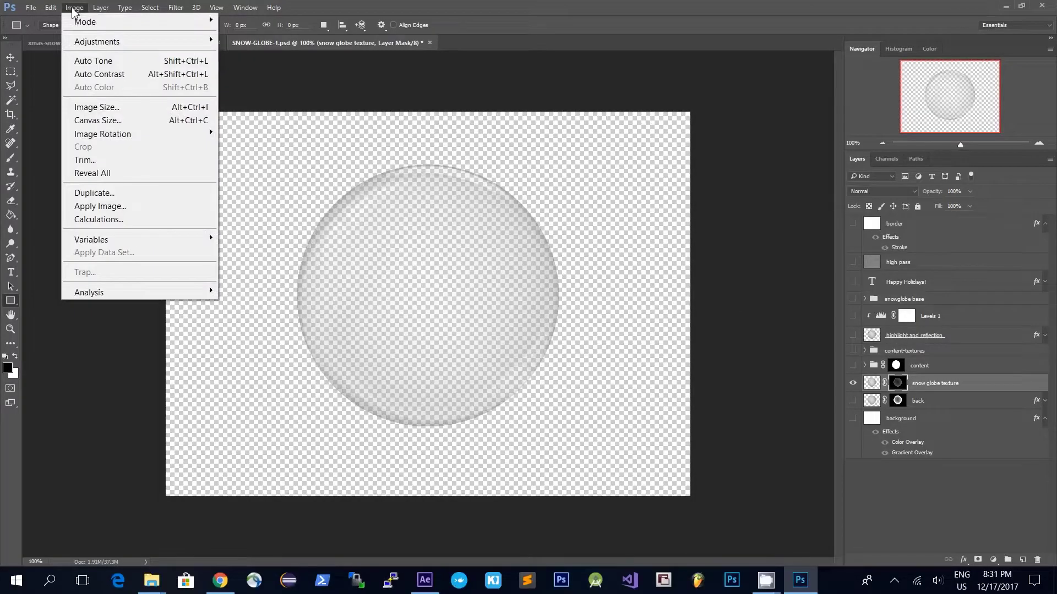
{"action": "mouse_move", "coordinate": [124, 42]}
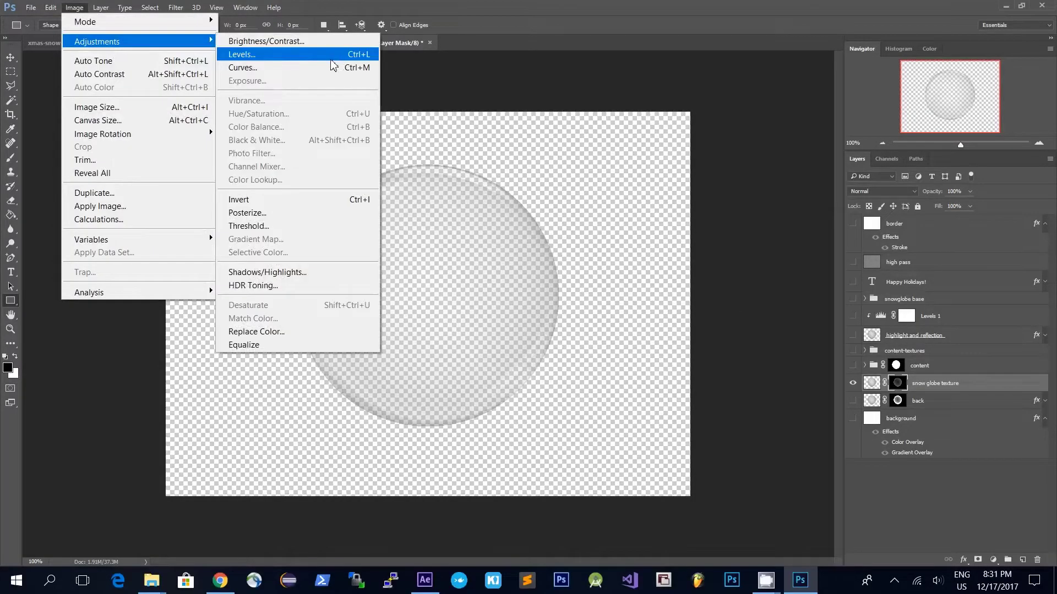
{"action": "left_click", "coordinate": [332, 59]}
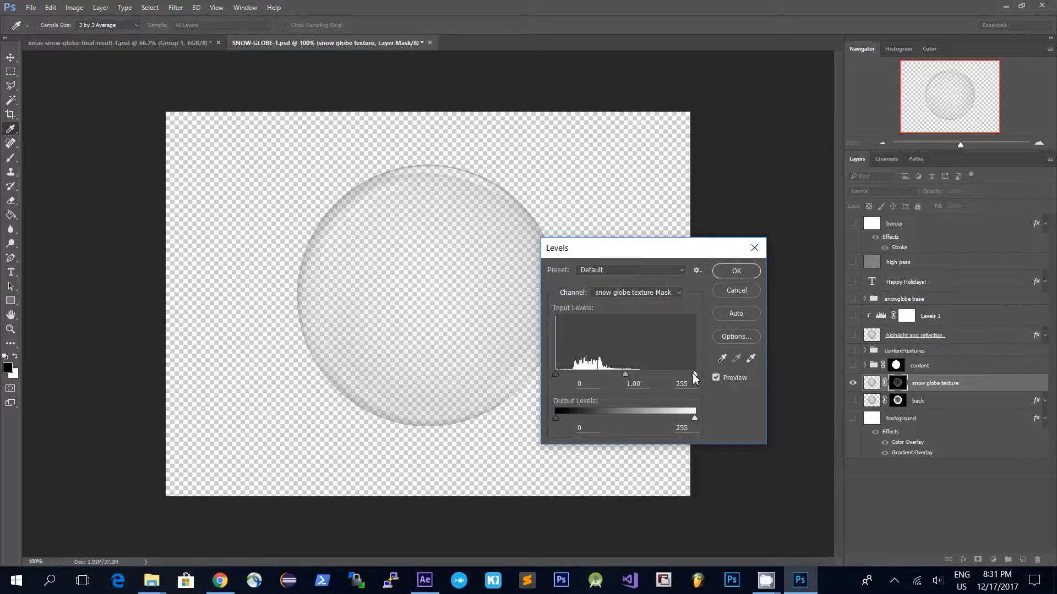
{"action": "left_click_drag", "start_coordinate": [694, 374], "coordinate": [624, 376]}
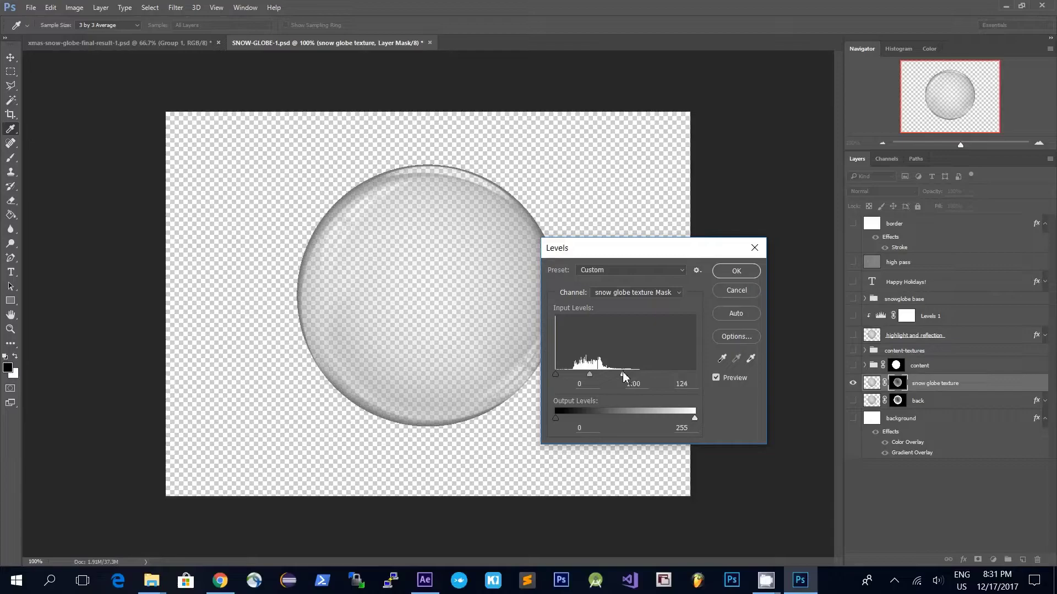
{"action": "left_click_drag", "start_coordinate": [555, 374], "coordinate": [589, 378]}
{"action": "left_click", "coordinate": [719, 272]}
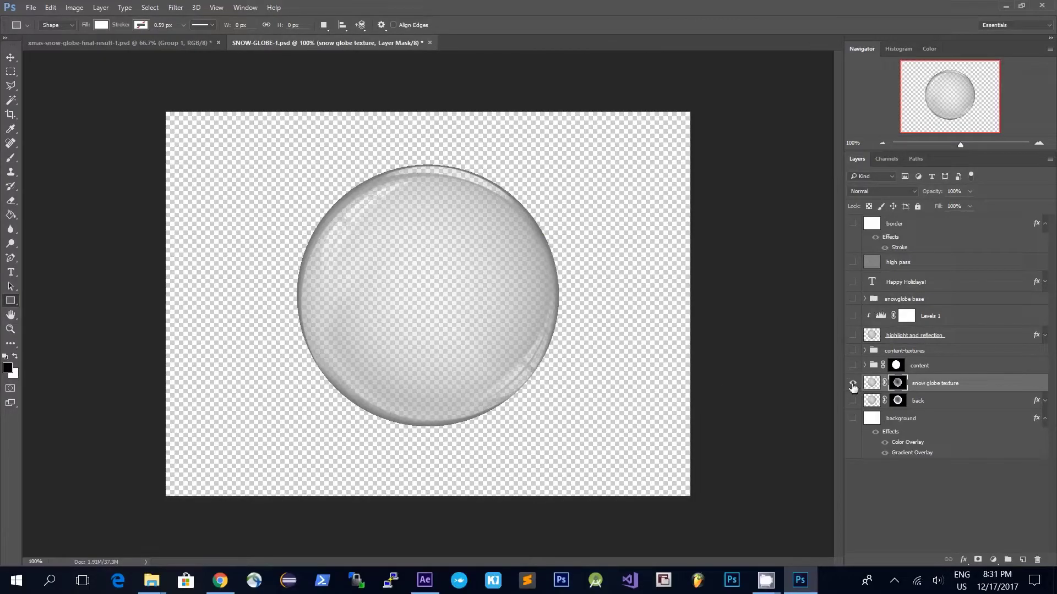
Hide the snow globe texture, show the back layer, and turn on its effects.
{"action": "left_click", "coordinate": [852, 385]}
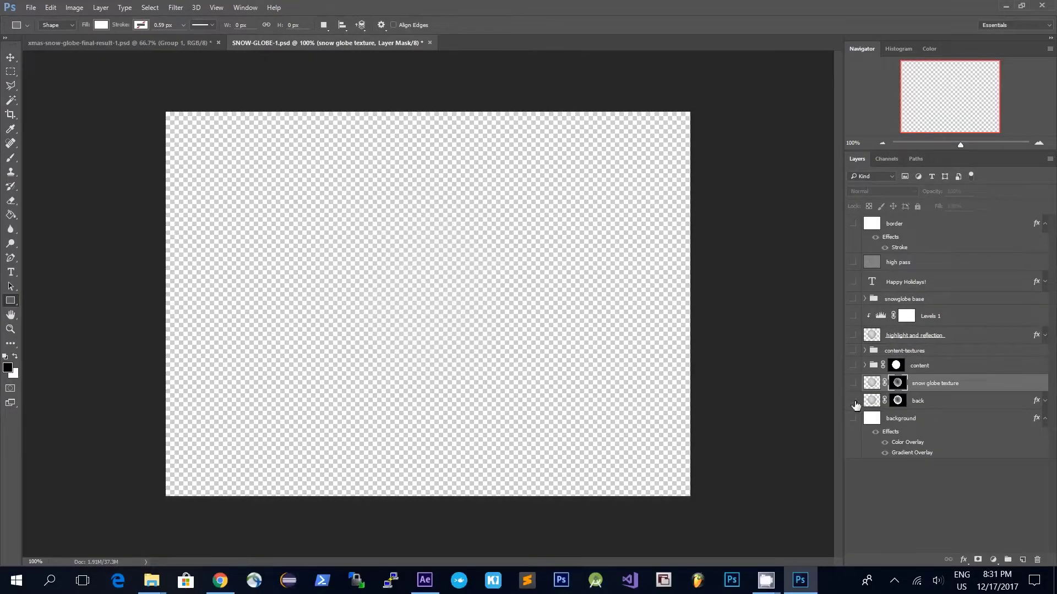
{"action": "left_click", "coordinate": [854, 401]}
{"action": "left_click", "coordinate": [1046, 401]}
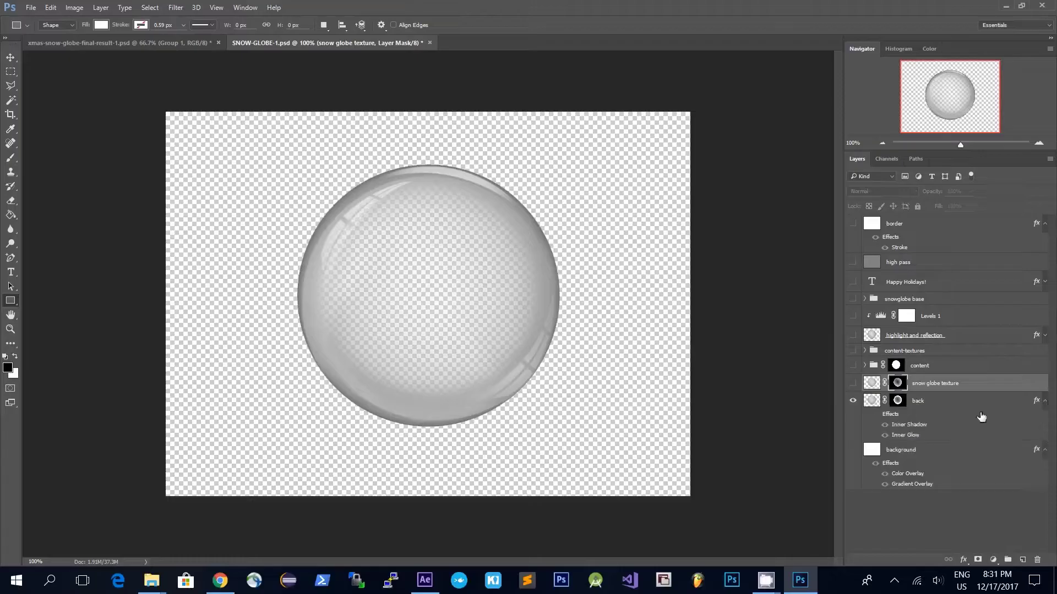
{"action": "left_click", "coordinate": [876, 414]}
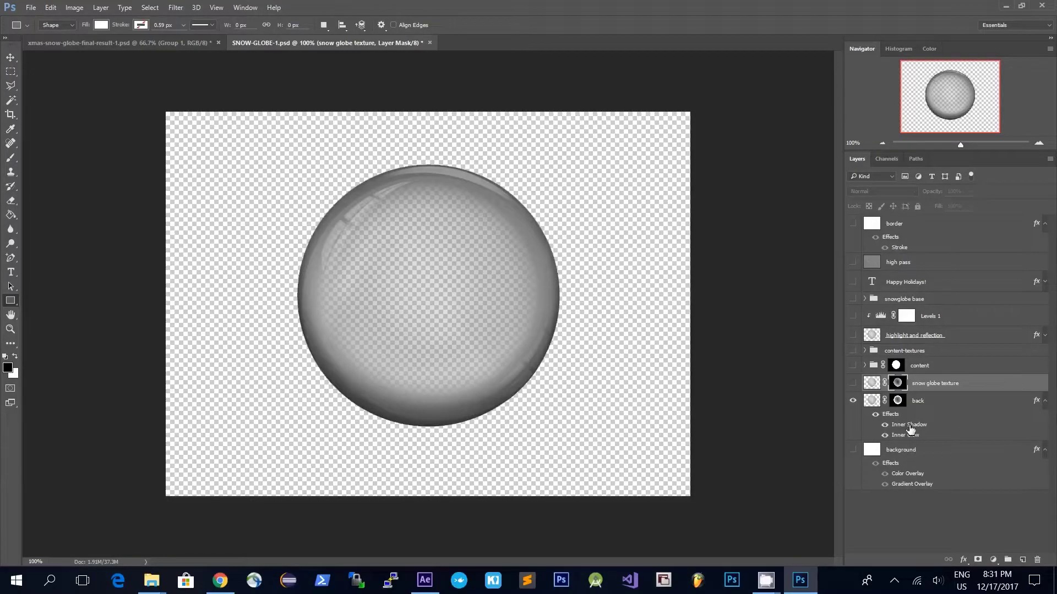
{"action": "double_click", "coordinate": [913, 426]}
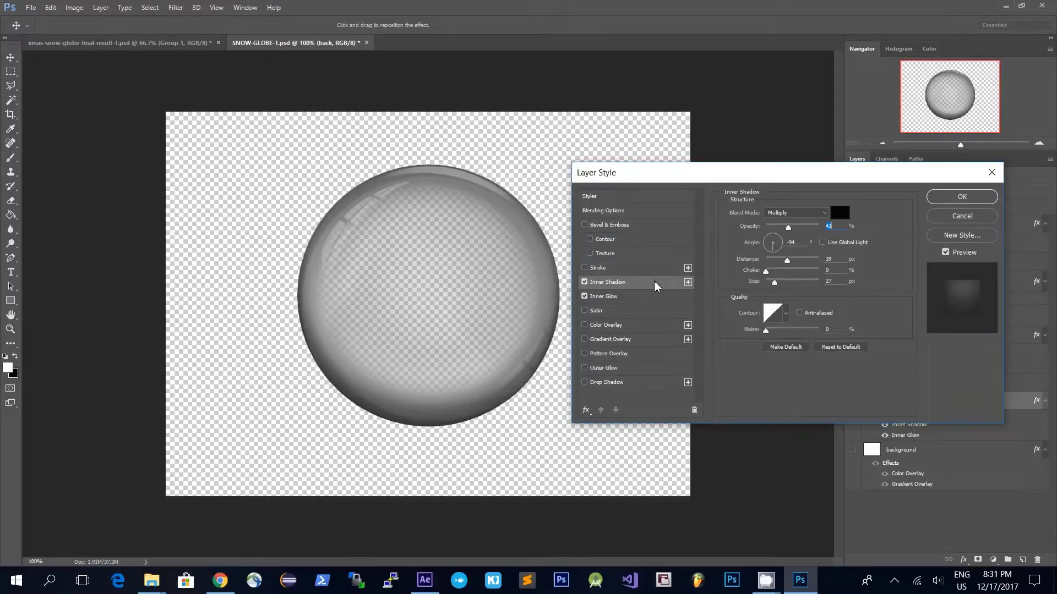
Keep the back layer's Inner Shadow and Inner Glow on, then show the orange background.
{"action": "left_click", "coordinate": [630, 298]}
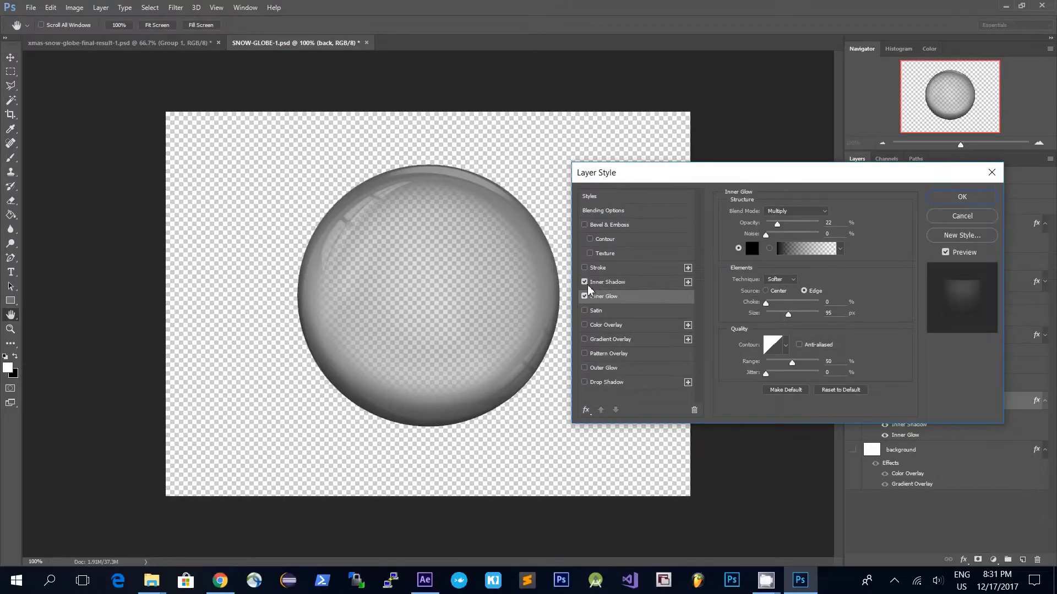
{"action": "left_click", "coordinate": [585, 282]}
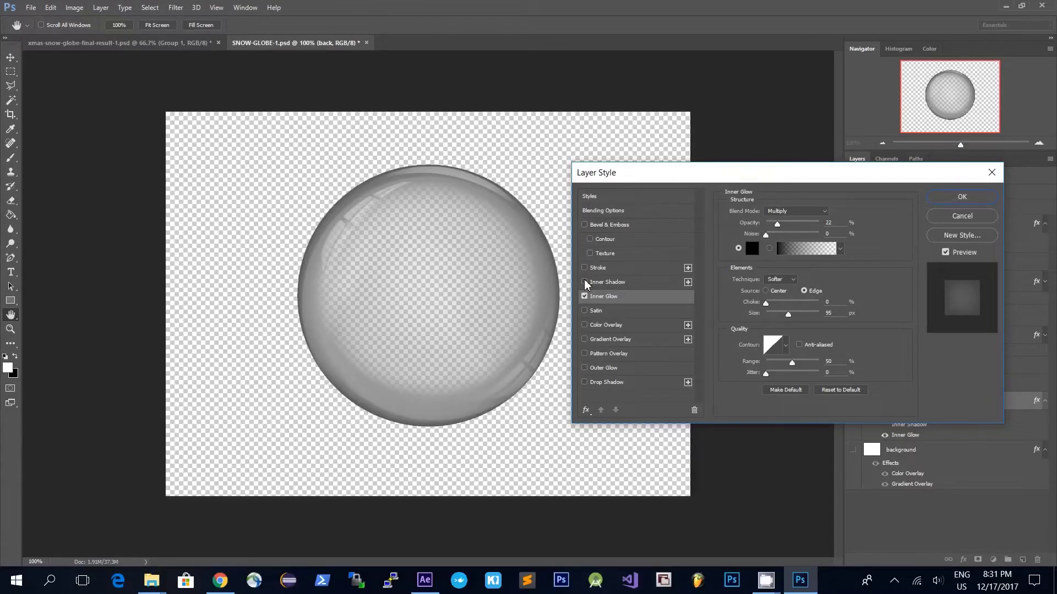
{"action": "left_click", "coordinate": [584, 281]}
{"action": "left_click", "coordinate": [583, 296]}
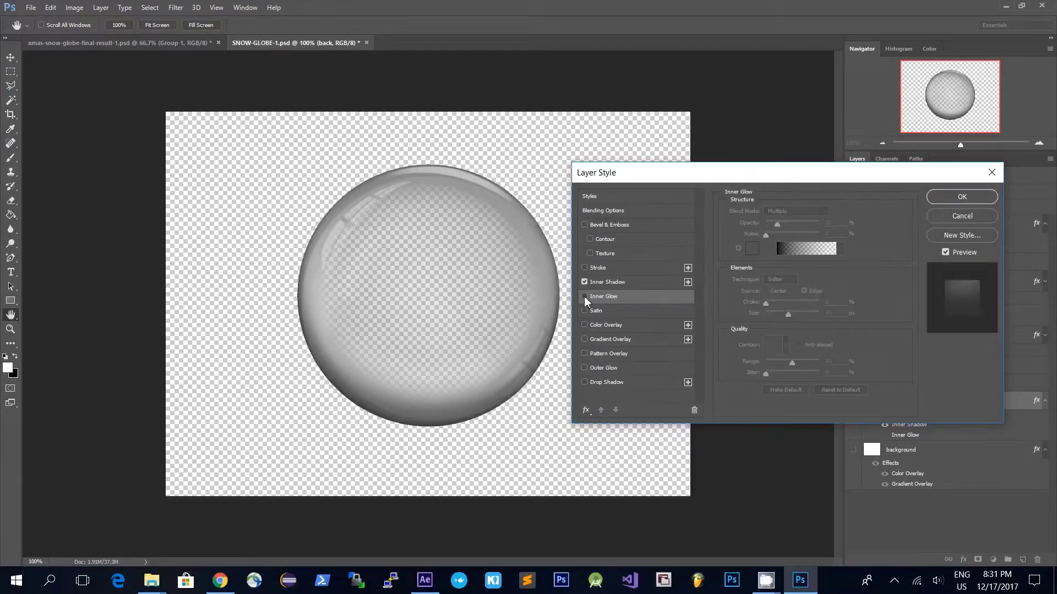
{"action": "left_click", "coordinate": [583, 297]}
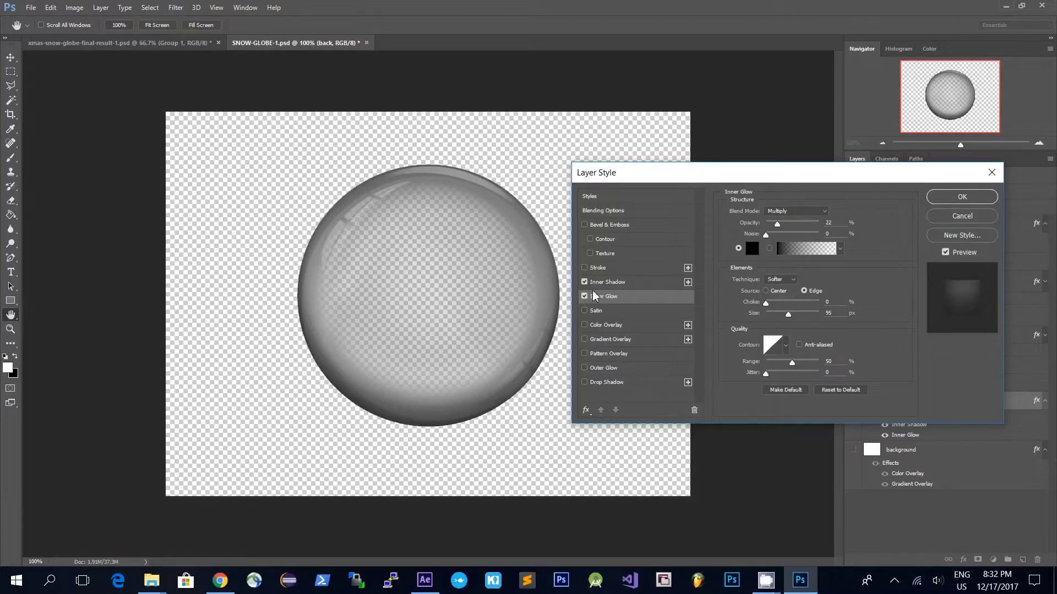
{"action": "left_click", "coordinate": [625, 285]}
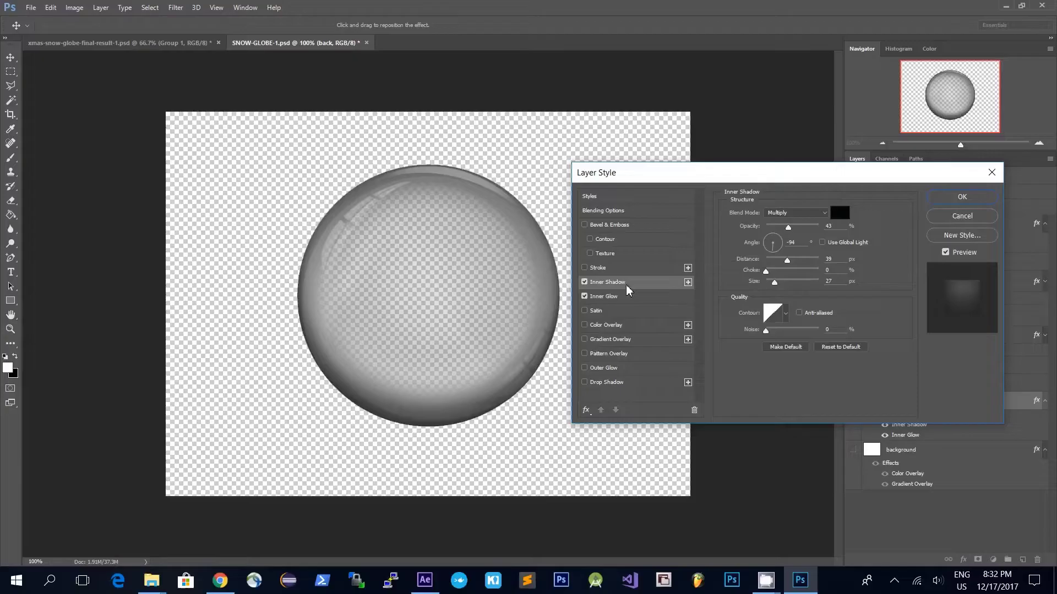
{"action": "left_click", "coordinate": [623, 300]}
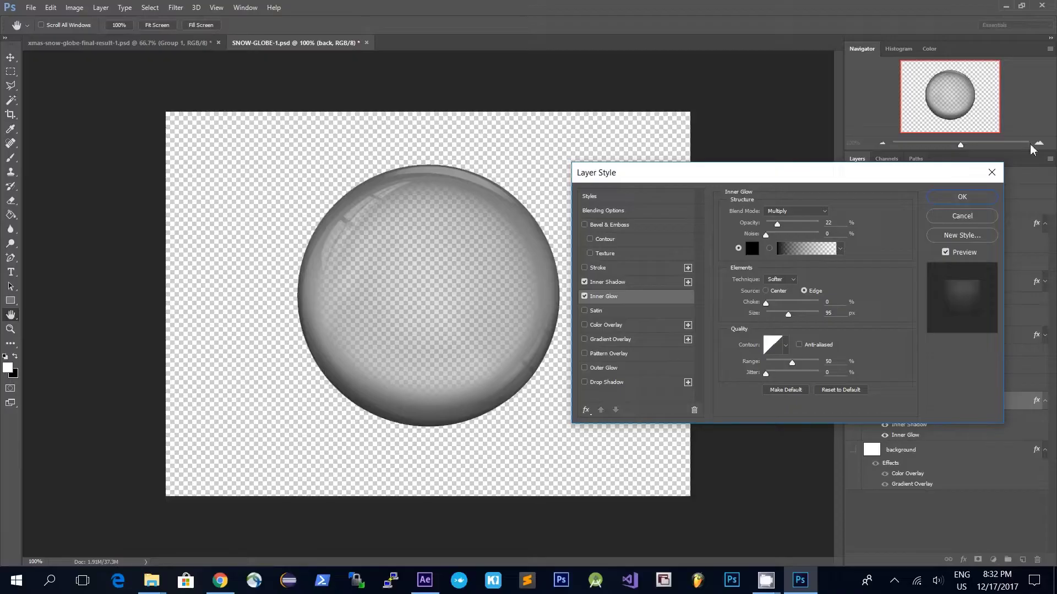
{"action": "left_click", "coordinate": [962, 198]}
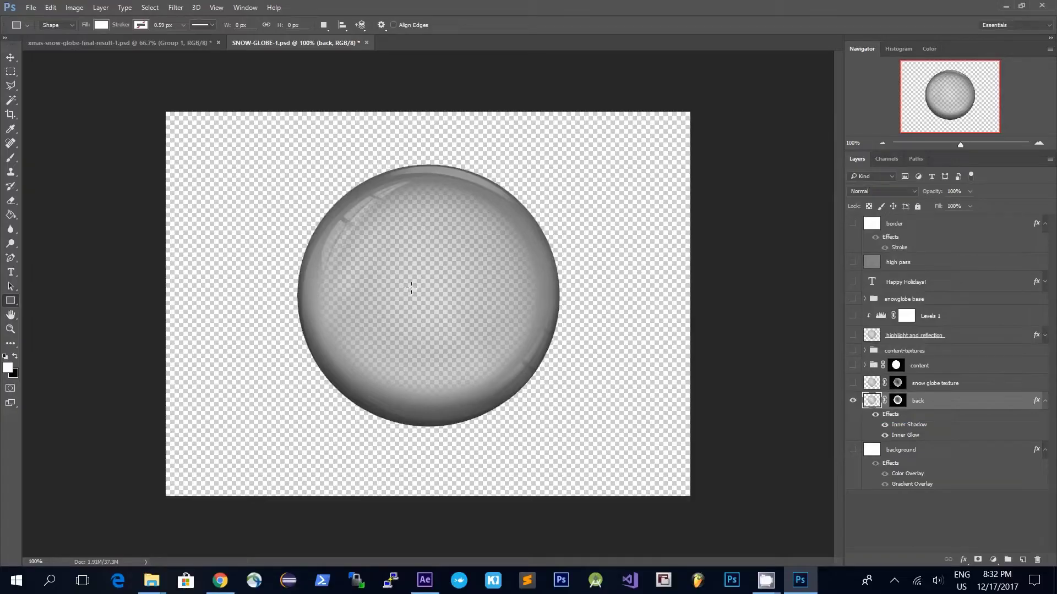
{"action": "left_click", "coordinate": [853, 450]}
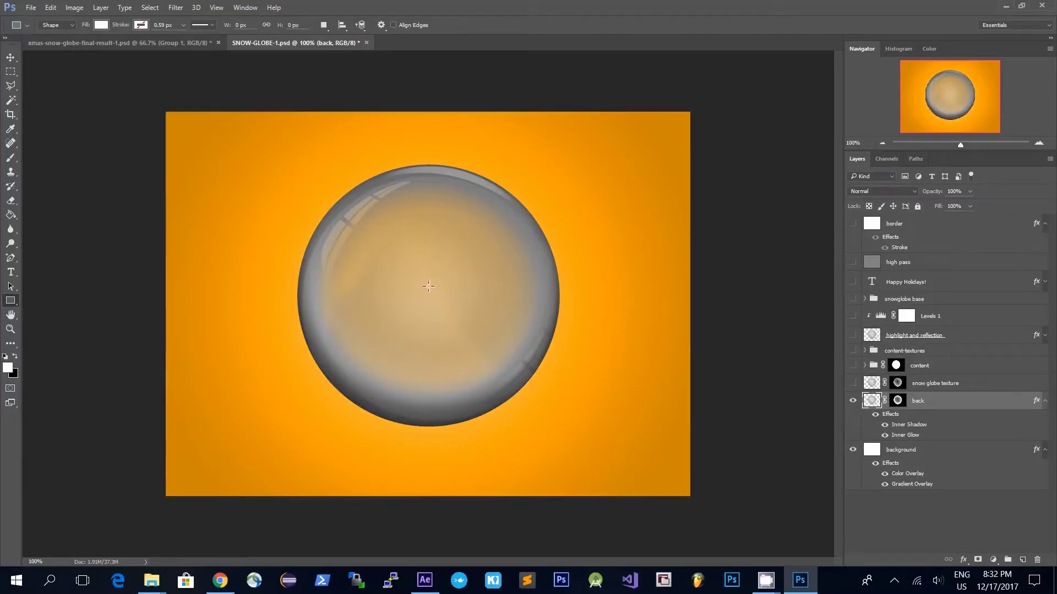
Leave the content group hidden, and expand and show the content-textures group.
{"action": "left_click", "coordinate": [853, 366]}
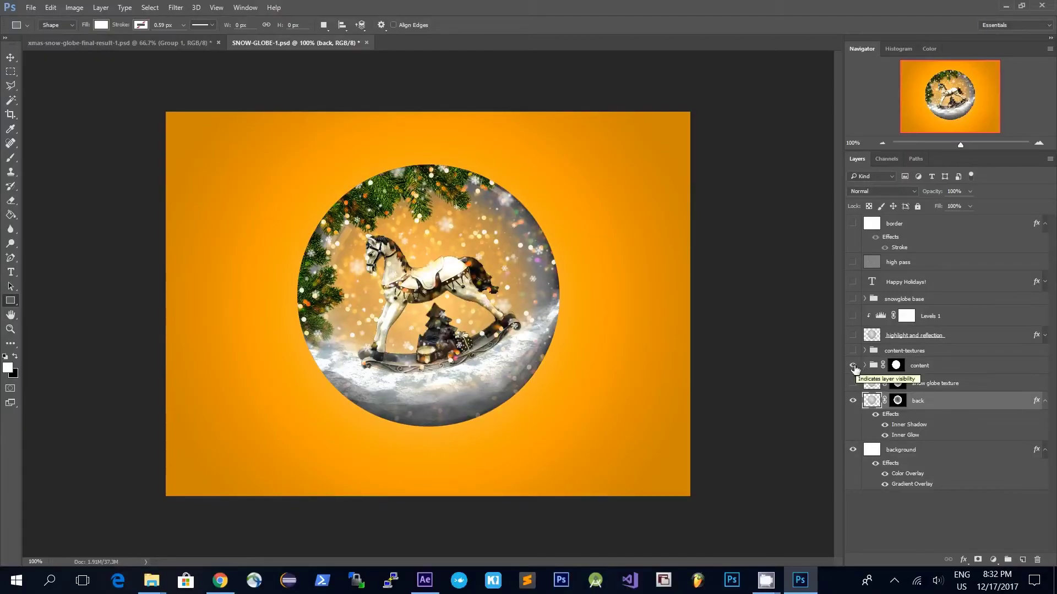
{"action": "left_click", "coordinate": [855, 366]}
{"action": "left_click", "coordinate": [864, 353]}
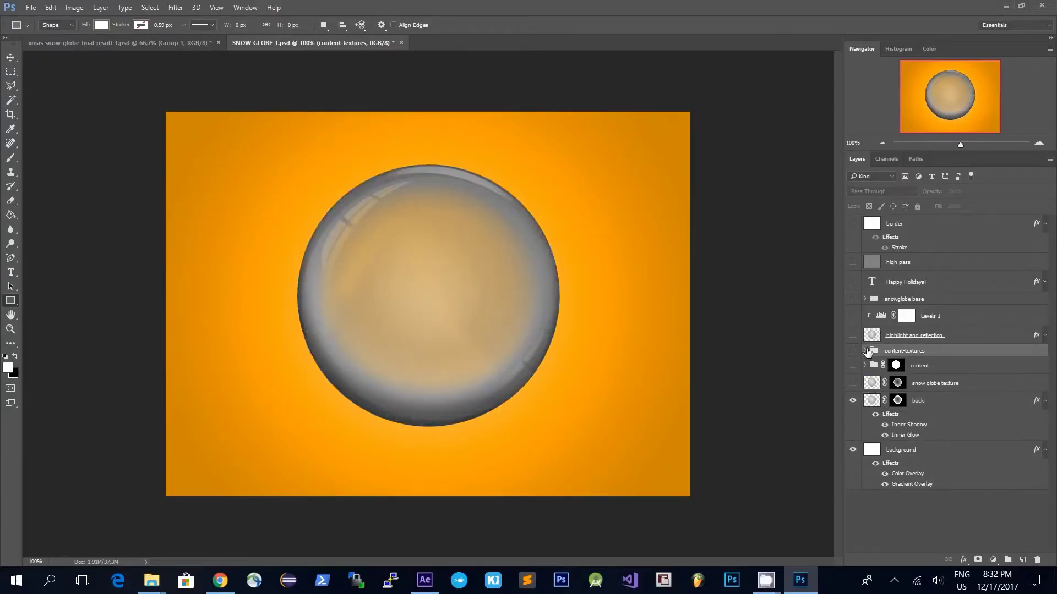
{"action": "left_click", "coordinate": [865, 351]}
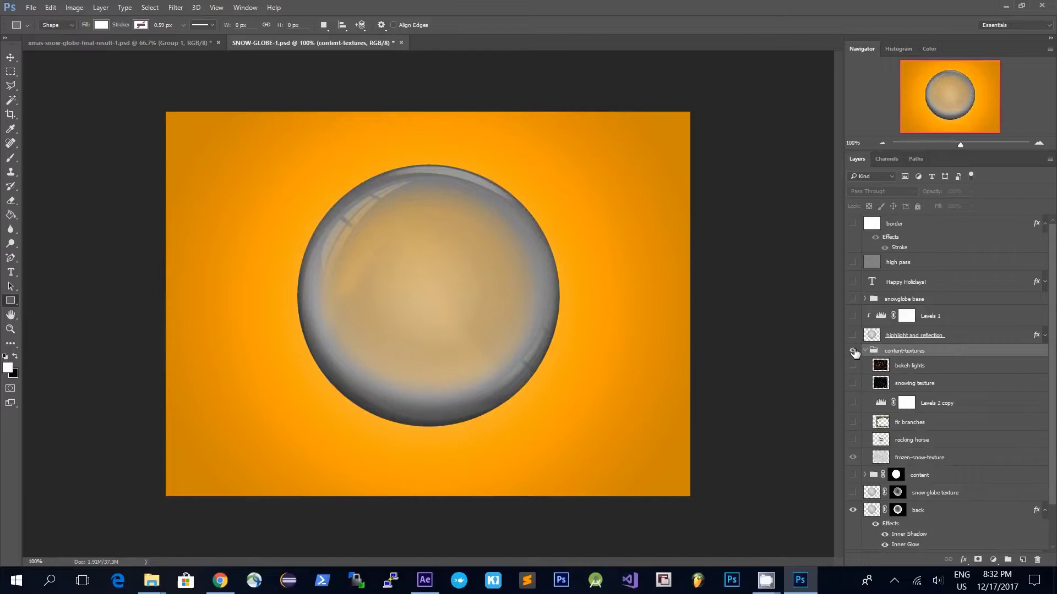
{"action": "left_click", "coordinate": [853, 351]}
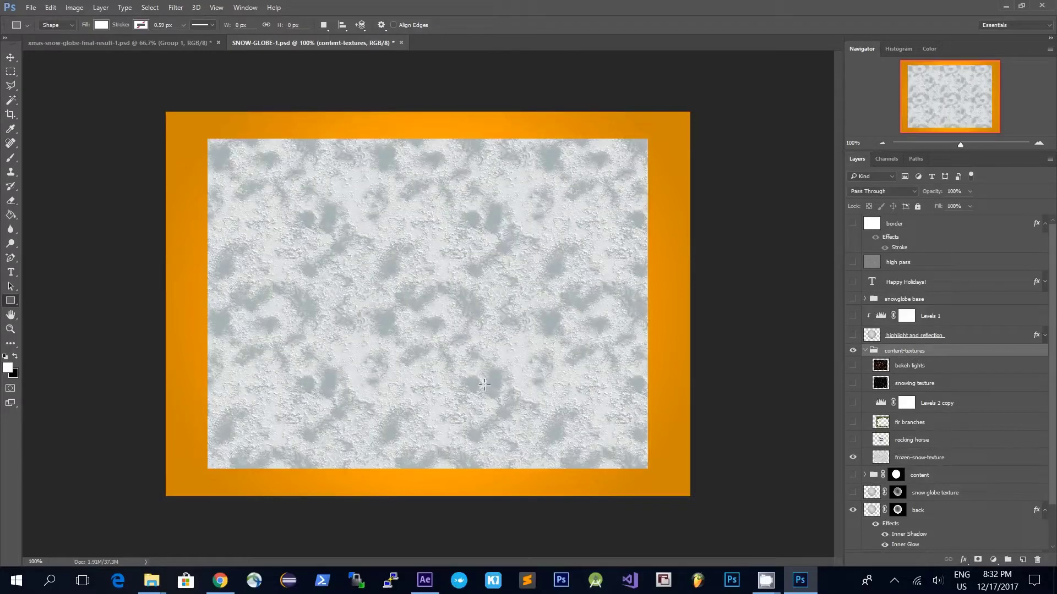
Mask the content-textures group to the globe's circular selection.
{"action": "left_click", "coordinate": [947, 460]}
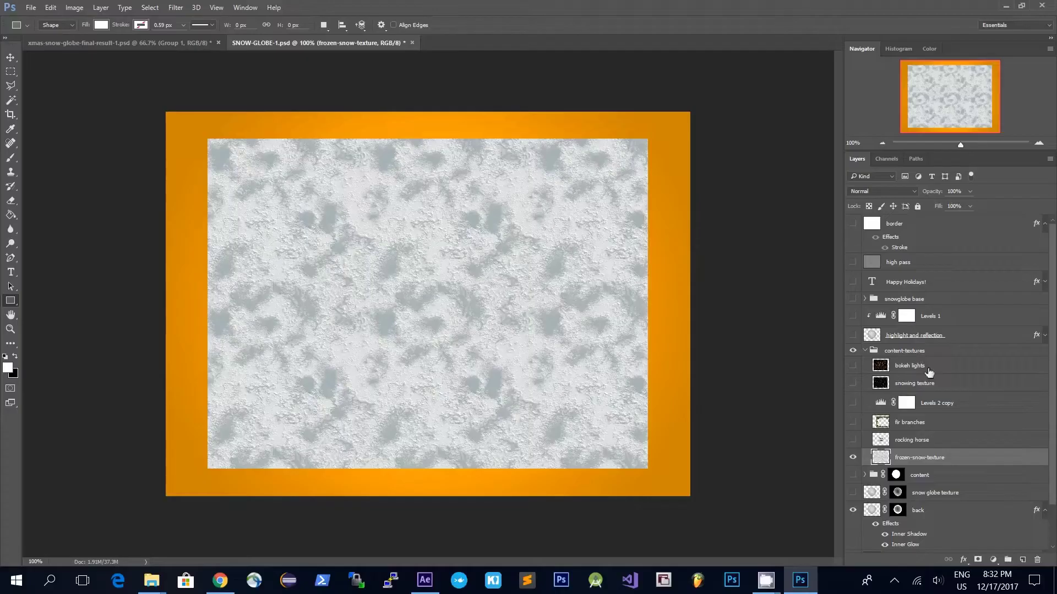
{"action": "left_click", "coordinate": [886, 350]}
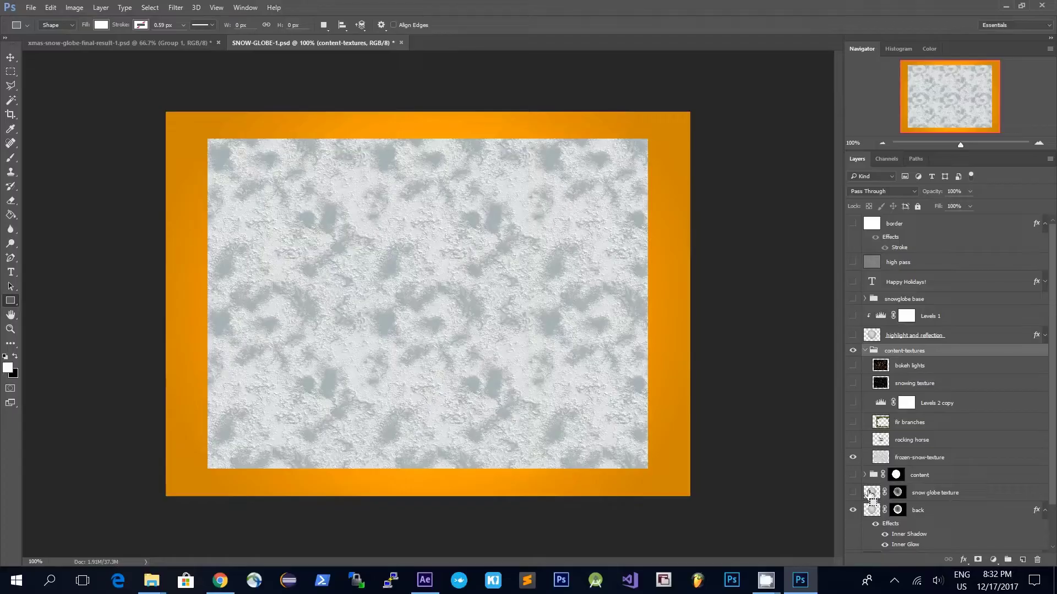
{"action": "left_click_drag", "start_coordinate": [870, 494], "coordinate": [872, 514]}
{"action": "left_click", "coordinate": [872, 514], "text": "ctrl"}
{"action": "left_click", "coordinate": [978, 560]}
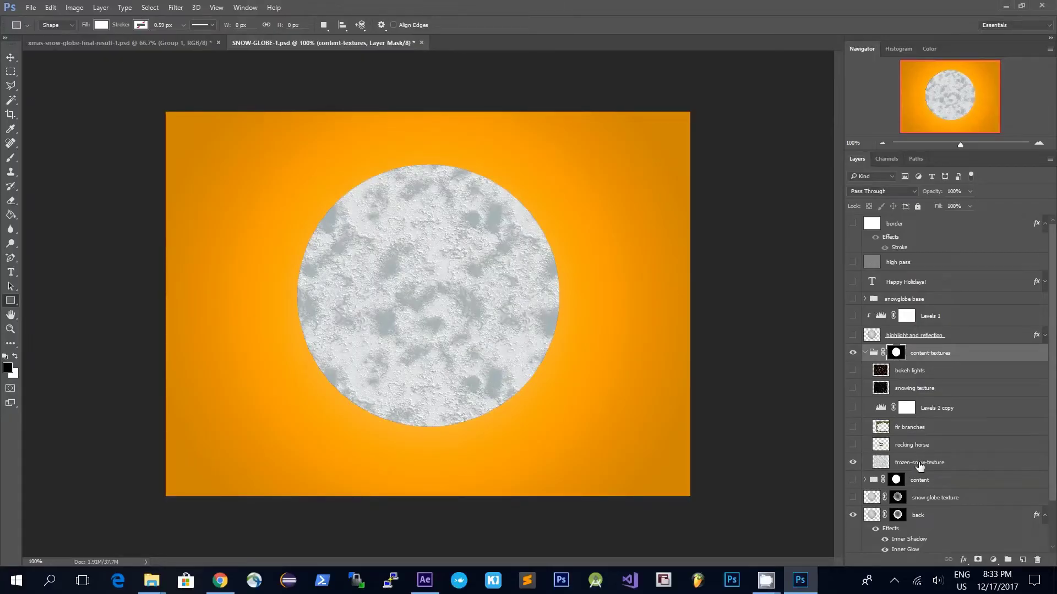
Mask frozen-snow-texture with a soft brush so snow fills only the globe's lower part.
{"action": "left_click", "coordinate": [919, 466]}
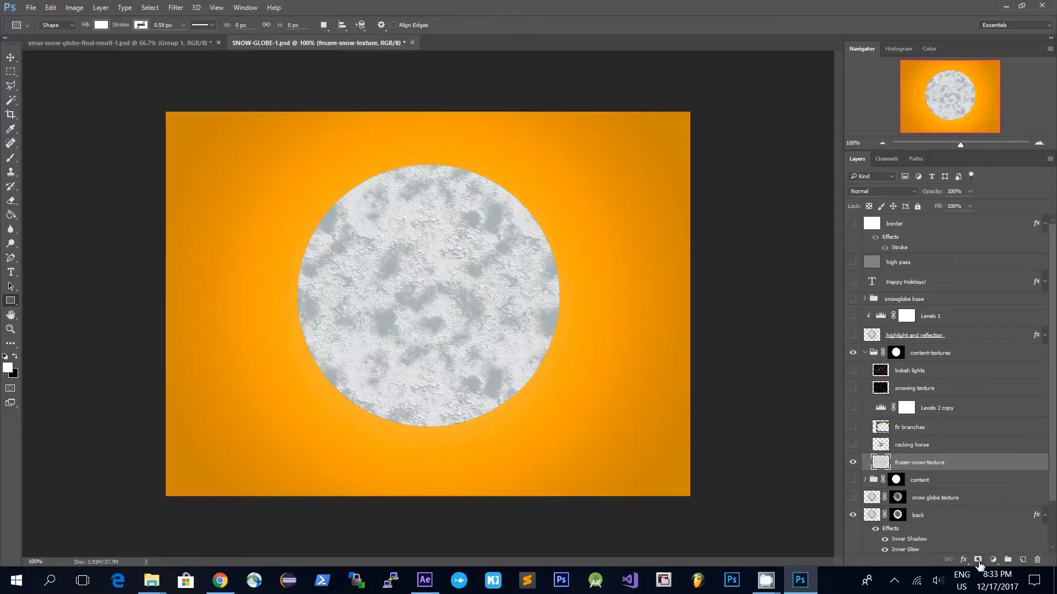
{"action": "left_click", "coordinate": [978, 560]}
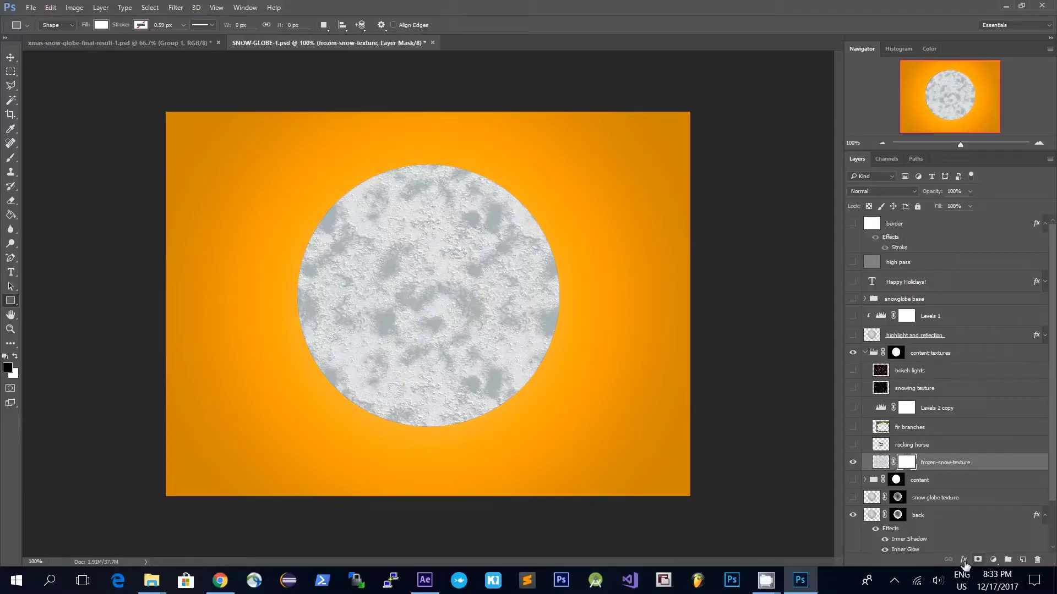
{"action": "left_click", "coordinate": [11, 158]}
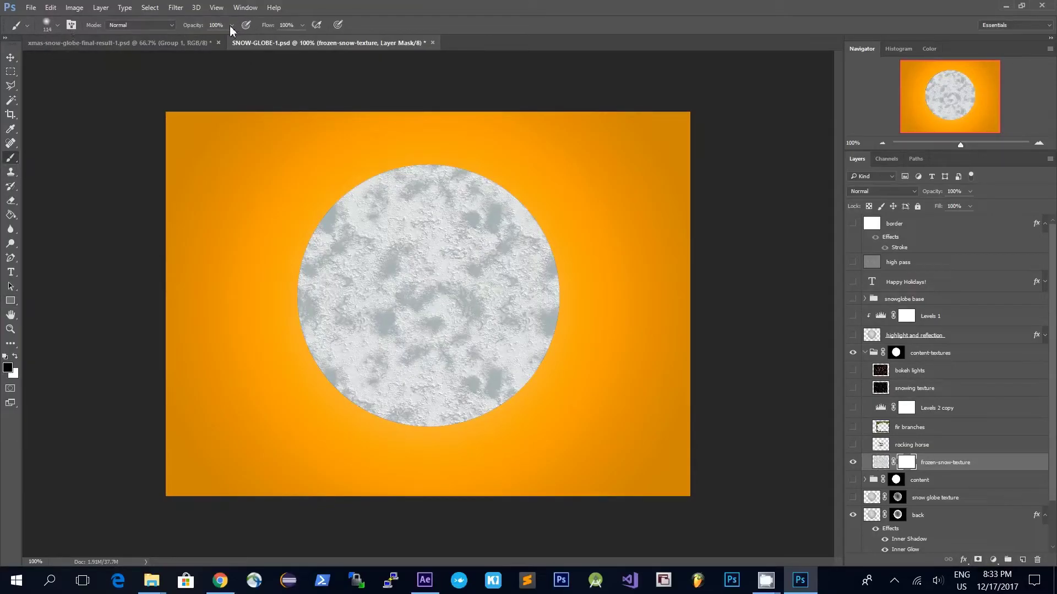
{"action": "left_click", "coordinate": [58, 27]}
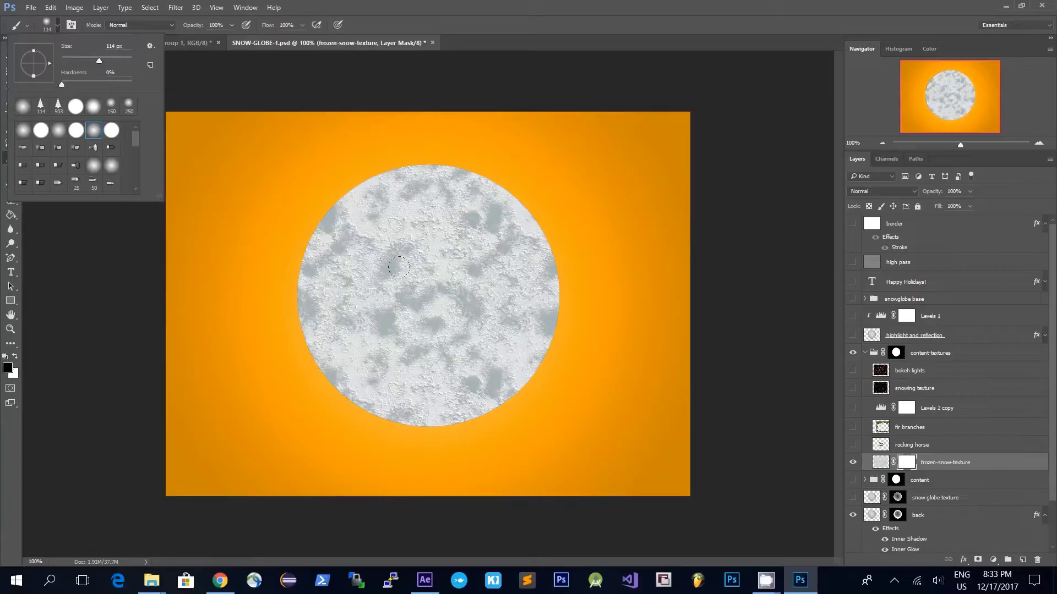
{"action": "left_click", "coordinate": [294, 200]}
{"action": "mouse_move", "coordinate": [295, 179]}
{"action": "left_mouse_down"}
{"action": "mouse_move", "coordinate": [485, 198]}
{"action": "mouse_move", "coordinate": [545, 248]}
{"action": "mouse_move", "coordinate": [399, 213]}
{"action": "mouse_move", "coordinate": [314, 259]}
{"action": "mouse_move", "coordinate": [250, 267]}
{"action": "mouse_move", "coordinate": [540, 316]}
{"action": "mouse_move", "coordinate": [502, 244]}
{"action": "left_mouse_up"}
{"action": "mouse_move", "coordinate": [231, 271]}
{"action": "left_mouse_down"}
{"action": "mouse_move", "coordinate": [553, 300]}
{"action": "mouse_move", "coordinate": [283, 301]}
{"action": "left_mouse_up"}
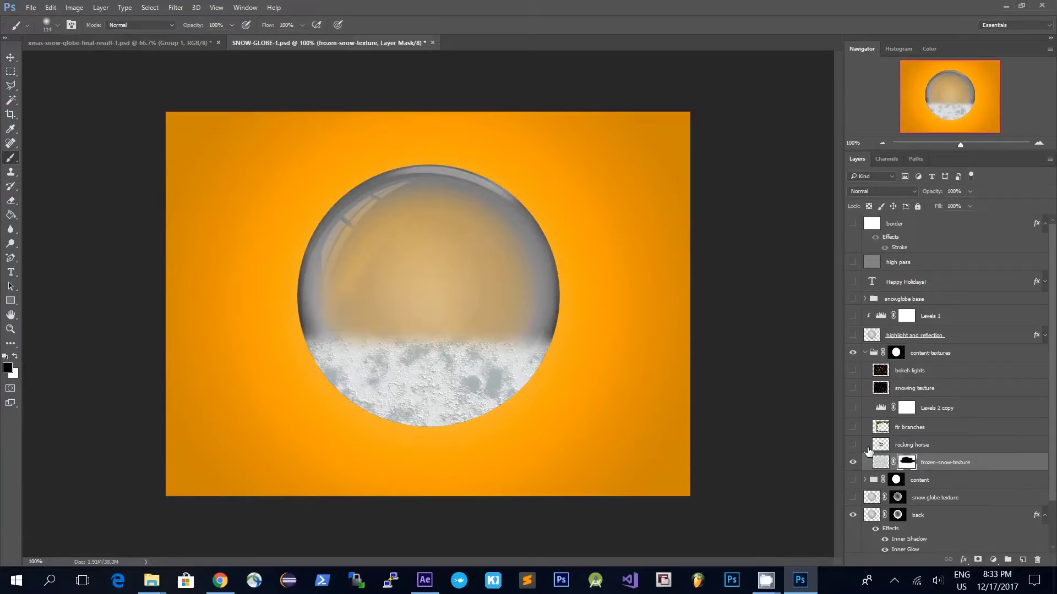
Show the rocking horse and fir branches, moving the branches 86 px right and 43 px down.
{"action": "left_click", "coordinate": [852, 446]}
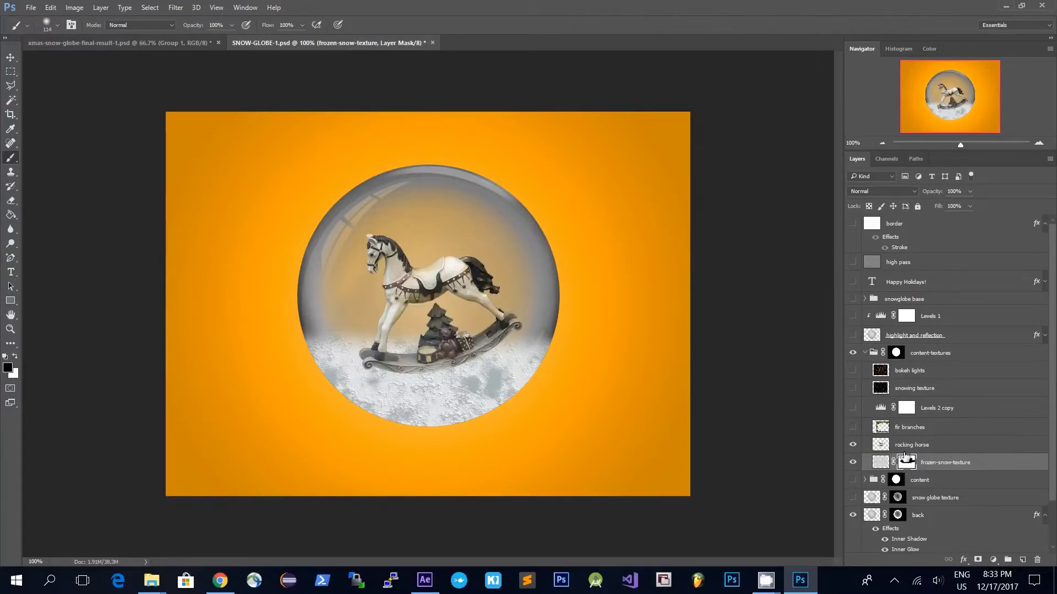
{"action": "left_click", "coordinate": [921, 448]}
{"action": "key", "text": "x"}
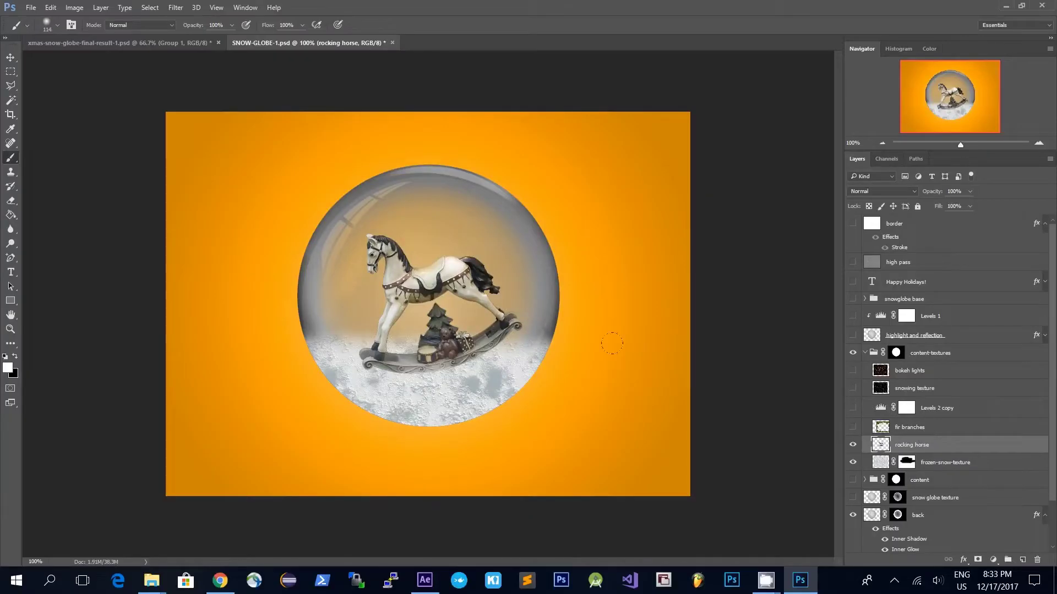
{"action": "left_click", "coordinate": [931, 434]}
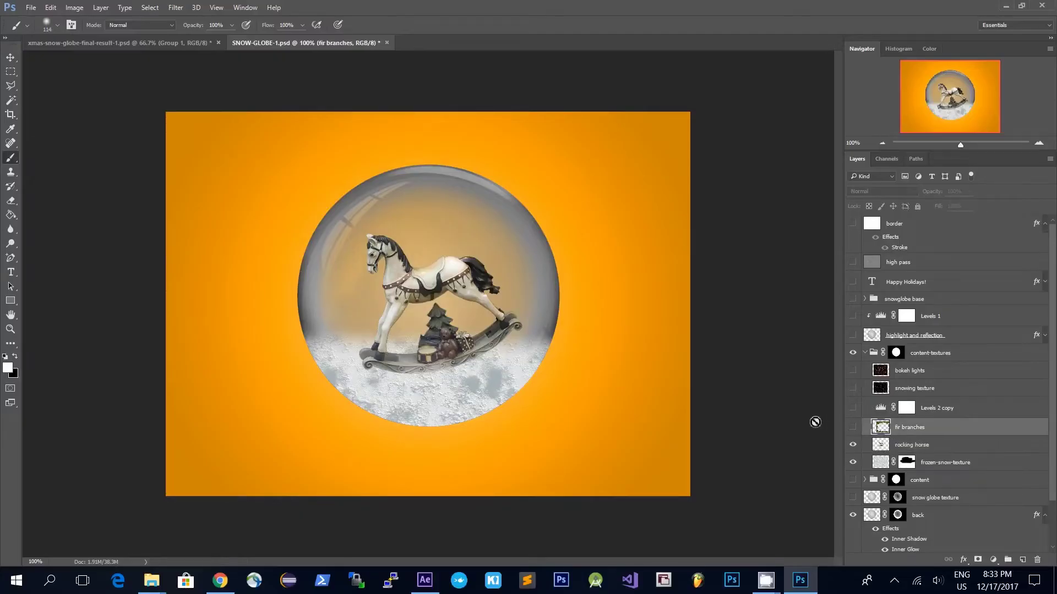
{"action": "left_click", "coordinate": [852, 427]}
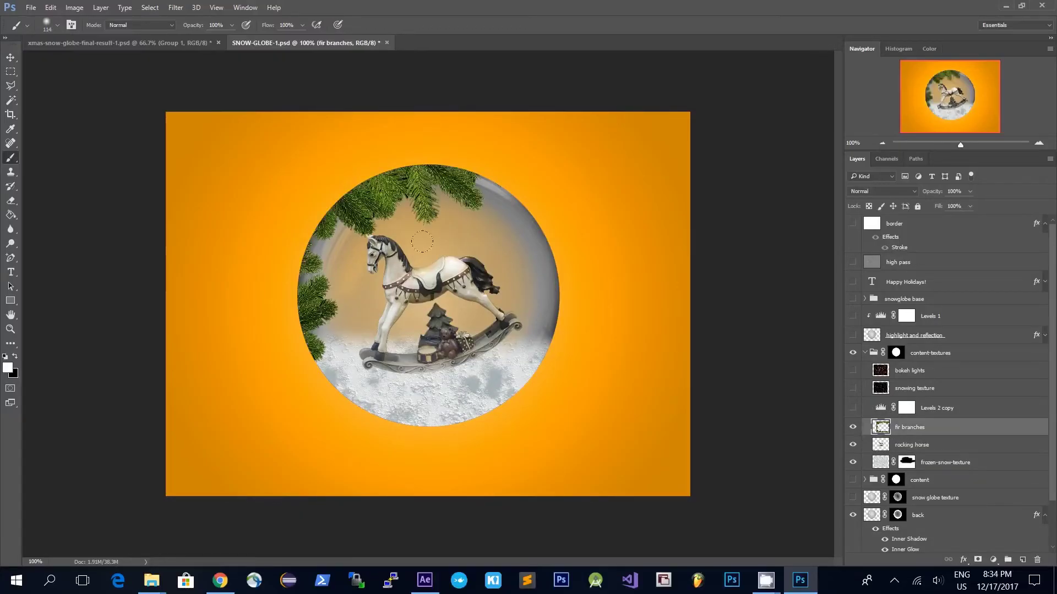
{"action": "key", "text": "v"}
{"action": "mouse_move", "coordinate": [366, 182]}
{"action": "left_mouse_down"}
{"action": "mouse_move", "coordinate": [406, 181]}
{"action": "mouse_move", "coordinate": [413, 205]}
{"action": "mouse_move", "coordinate": [201, 193]}
{"action": "mouse_move", "coordinate": [444, 188]}
{"action": "mouse_move", "coordinate": [401, 181]}
{"action": "mouse_move", "coordinate": [420, 183]}
{"action": "left_mouse_up"}
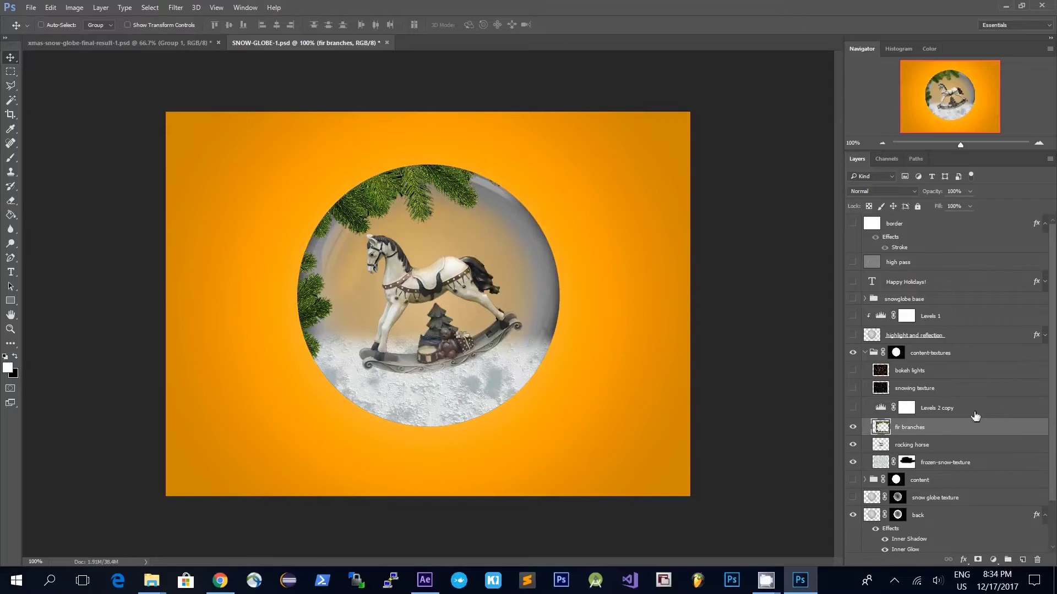
{"action": "left_click", "coordinate": [906, 408]}
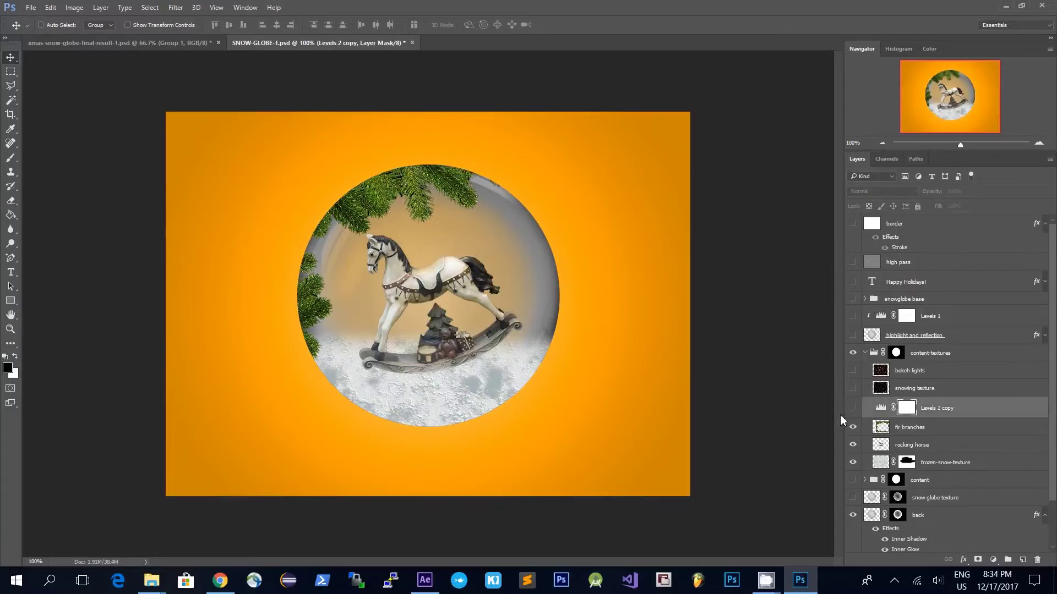
Turn on Levels 2 copy and raise its black input from 39 to 49.
{"action": "left_click", "coordinate": [852, 409]}
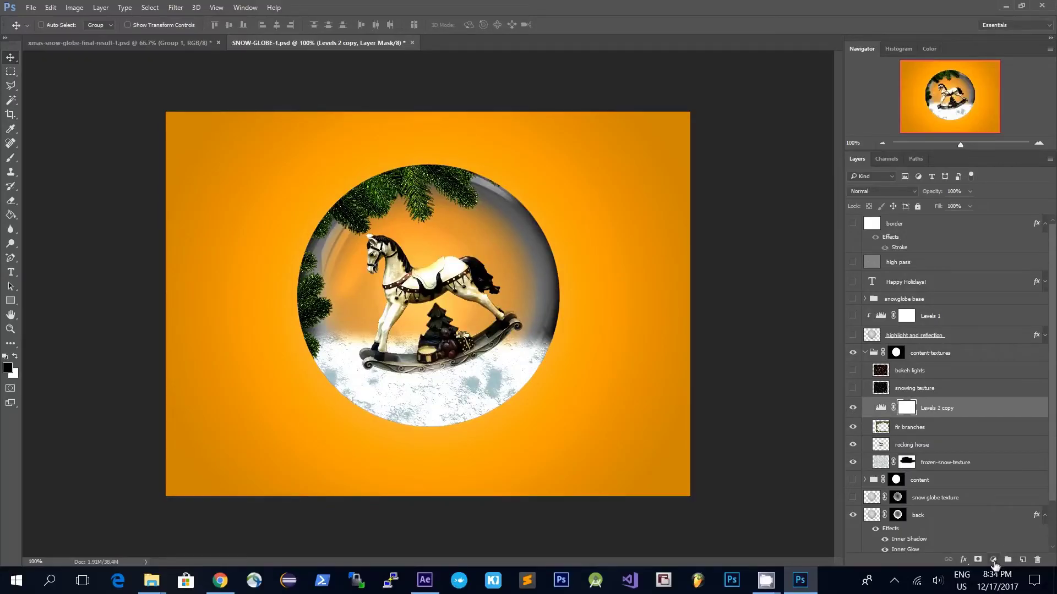
{"action": "left_click", "coordinate": [993, 559]}
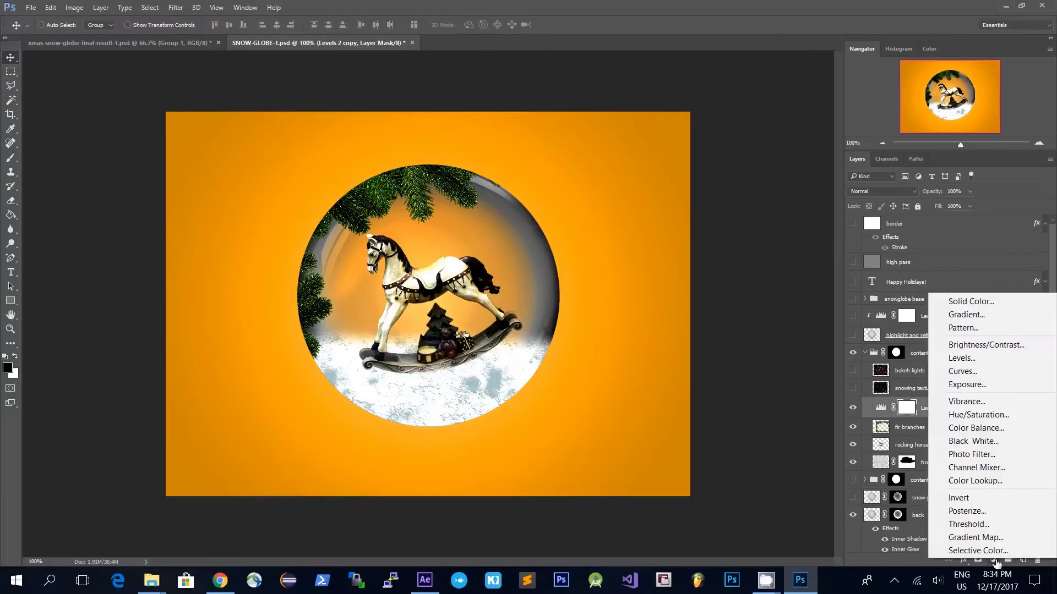
{"action": "left_click", "coordinate": [923, 412]}
{"action": "double_click", "coordinate": [881, 407]}
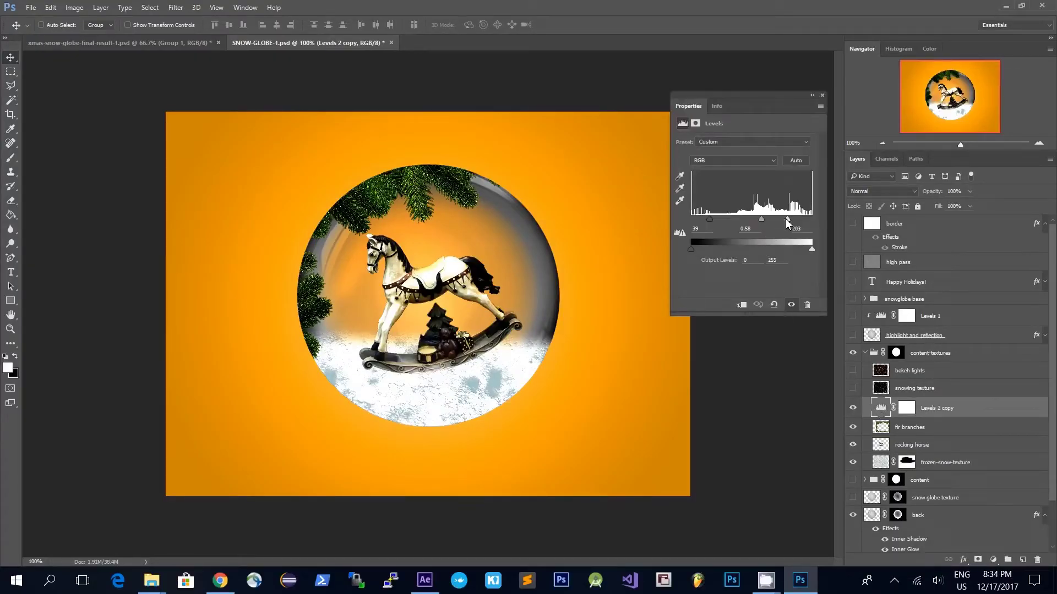
{"action": "left_click_drag", "start_coordinate": [709, 219], "coordinate": [720, 219]}
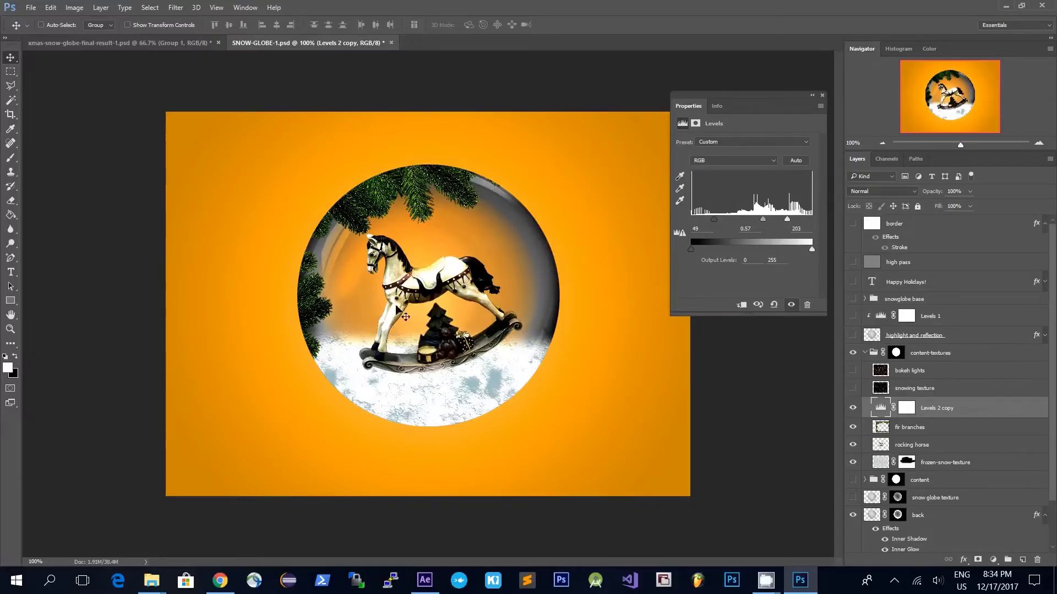
{"action": "left_click", "coordinate": [822, 97]}
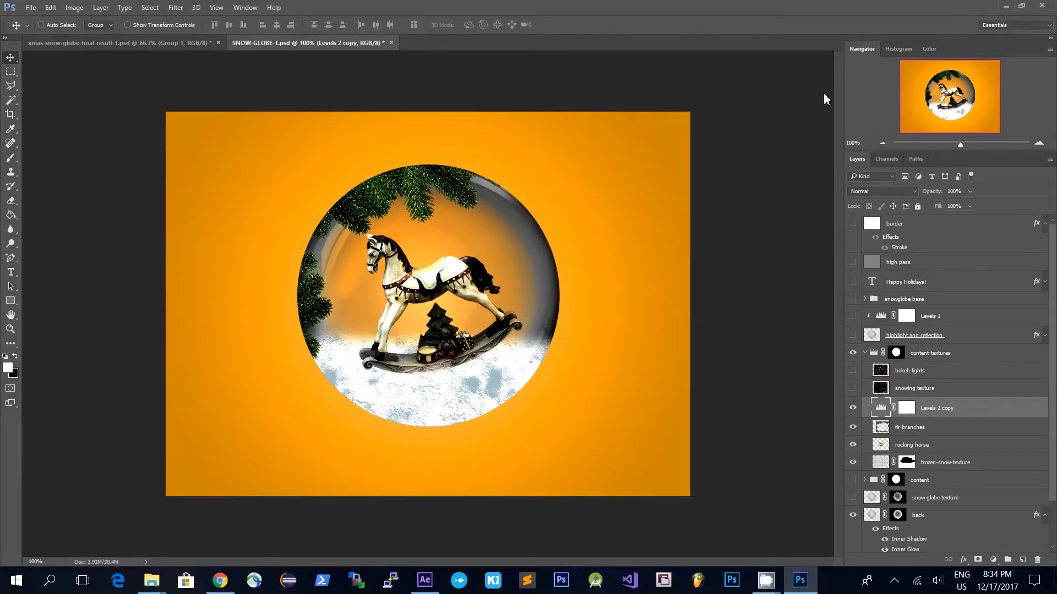
Show the snowing texture layer and set it to Screen blending.
{"action": "left_click", "coordinate": [853, 389]}
{"action": "left_click", "coordinate": [912, 392]}
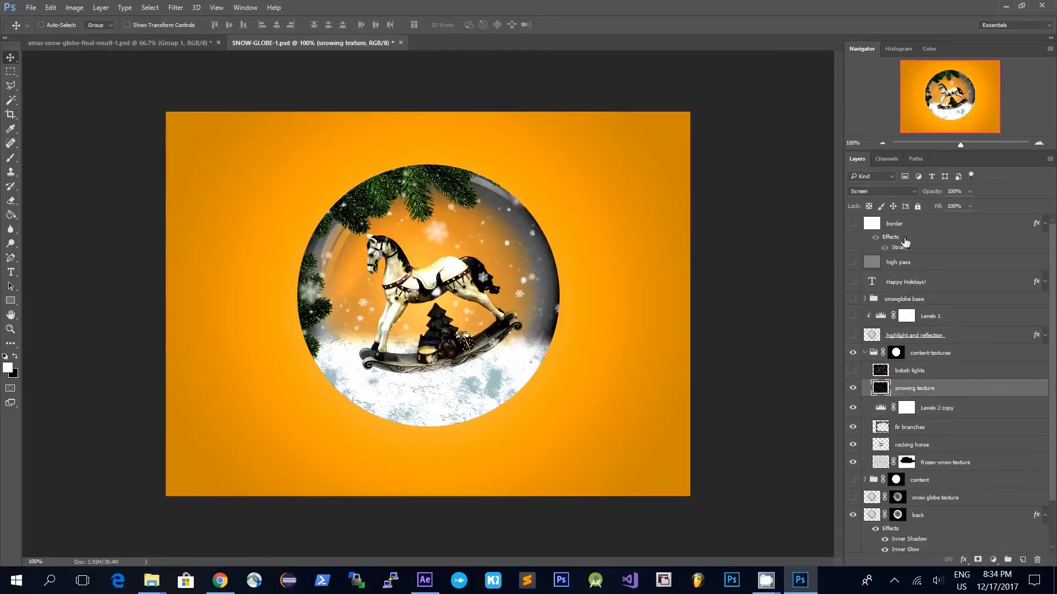
{"action": "left_click", "coordinate": [894, 191]}
{"action": "left_click", "coordinate": [897, 200]}
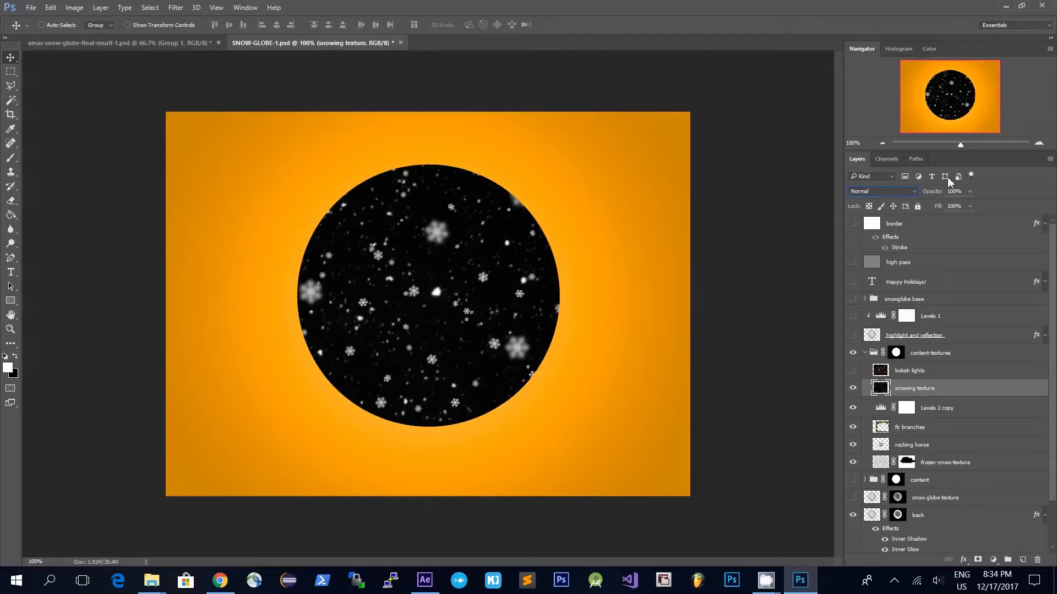
{"action": "left_click", "coordinate": [915, 193]}
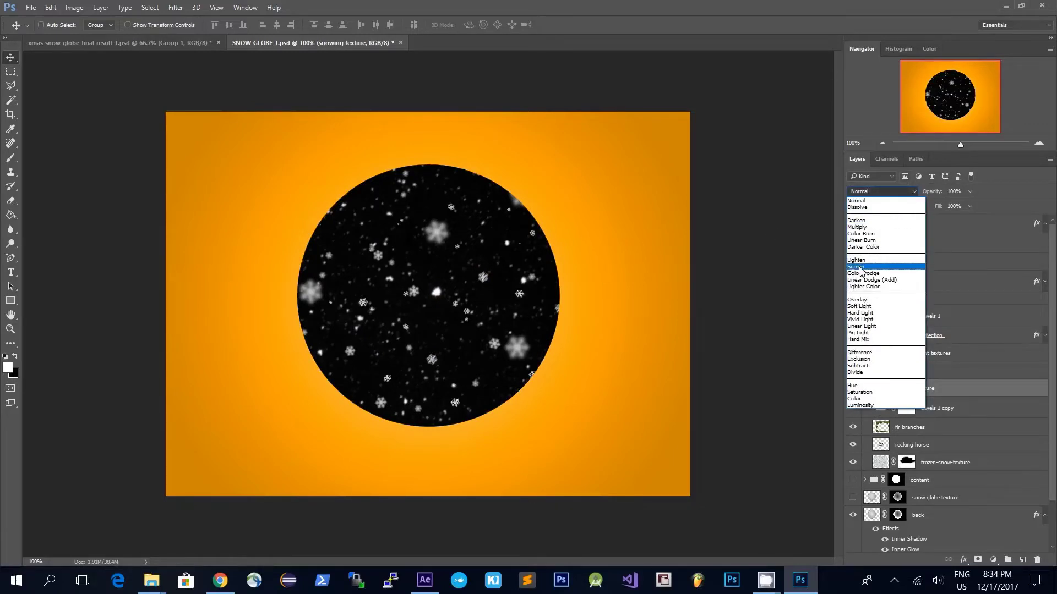
{"action": "left_click", "coordinate": [859, 267]}
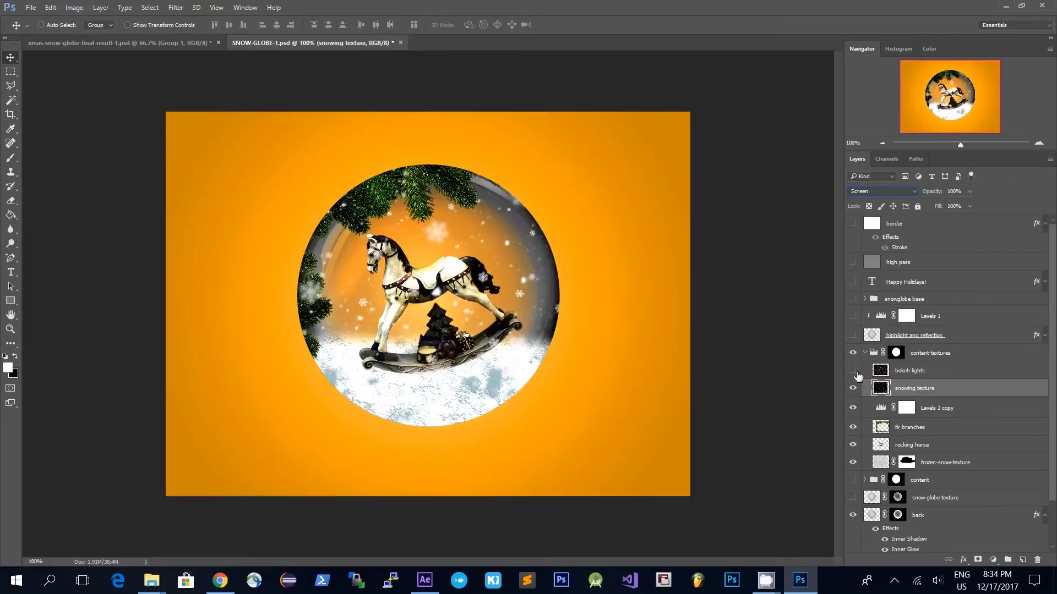
Show bokeh lights in Screen mode at about 63% opacity.
{"action": "left_click", "coordinate": [853, 370]}
{"action": "left_click", "coordinate": [947, 370]}
{"action": "left_click", "coordinate": [917, 199]}
{"action": "left_click", "coordinate": [907, 204]}
{"action": "left_click", "coordinate": [969, 191]}
{"action": "left_click_drag", "start_coordinate": [970, 205], "coordinate": [1014, 211]}
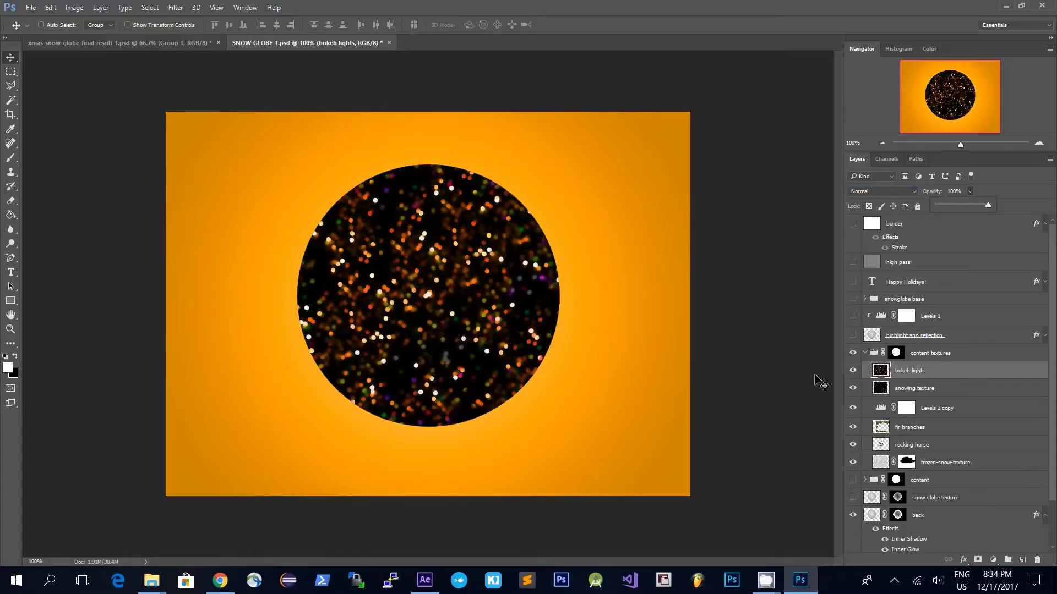
{"action": "left_click", "coordinate": [914, 192]}
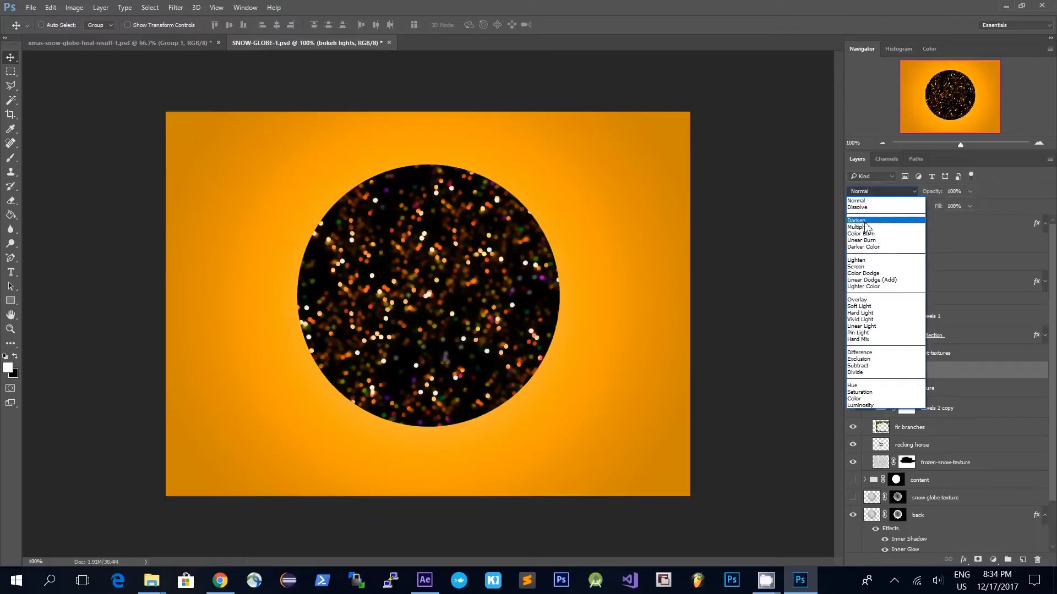
{"action": "left_click", "coordinate": [870, 267]}
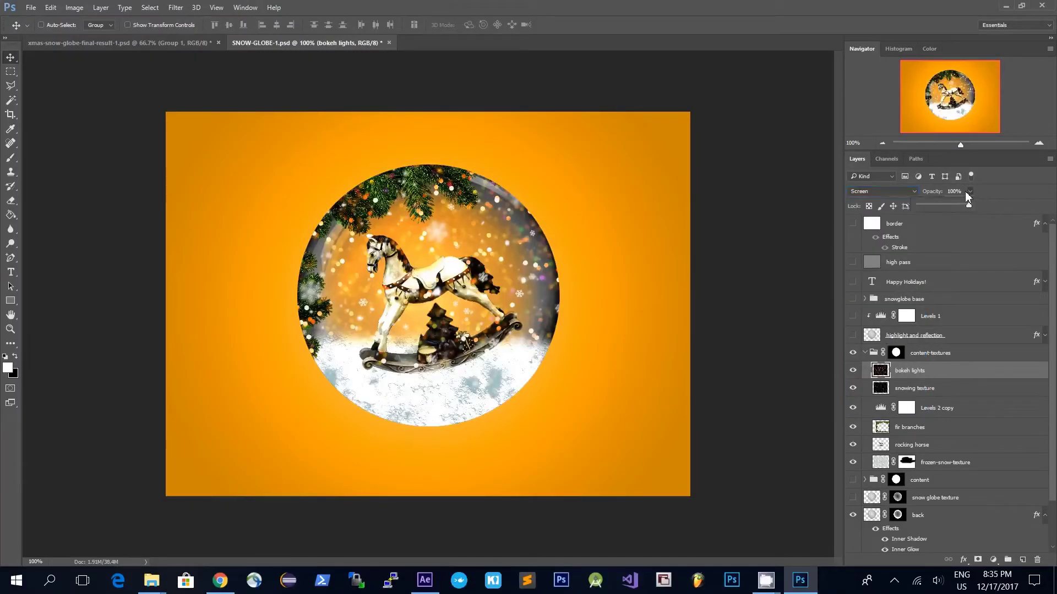
{"action": "left_click_drag", "start_coordinate": [957, 209], "coordinate": [953, 211]}
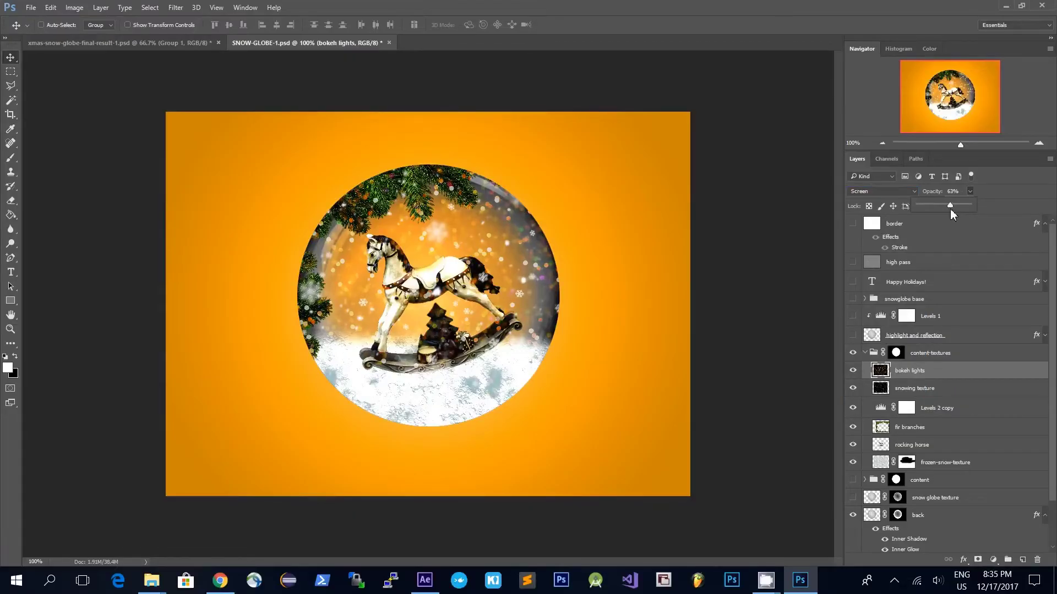
{"action": "left_click", "coordinate": [870, 353]}
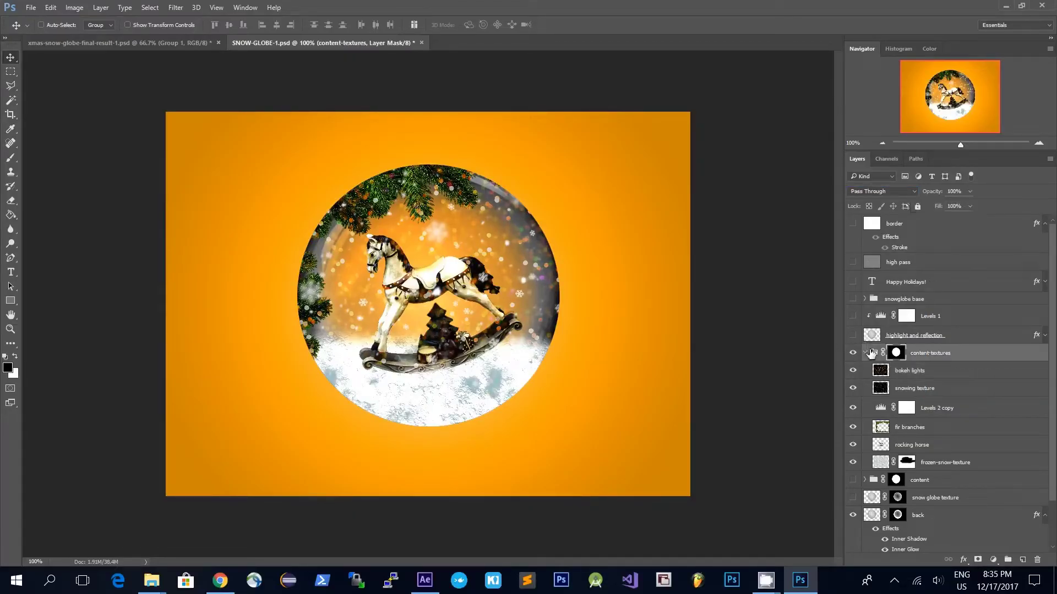
Collapse content-textures, then select and show the highlight and reflection layer with its effects listed.
{"action": "left_click", "coordinate": [867, 353]}
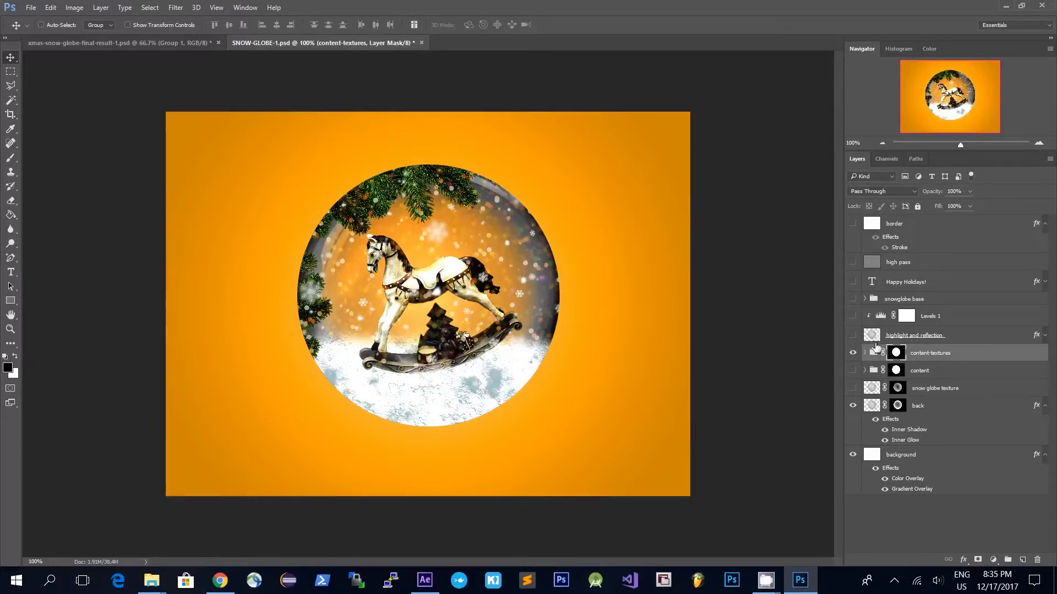
{"action": "left_click", "coordinate": [879, 340]}
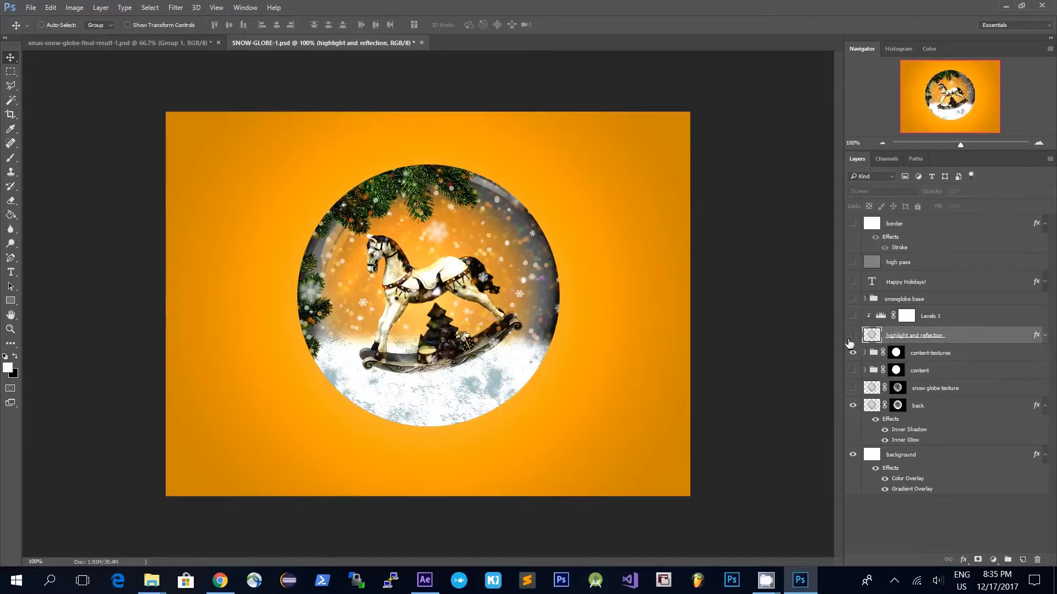
{"action": "left_click", "coordinate": [854, 337]}
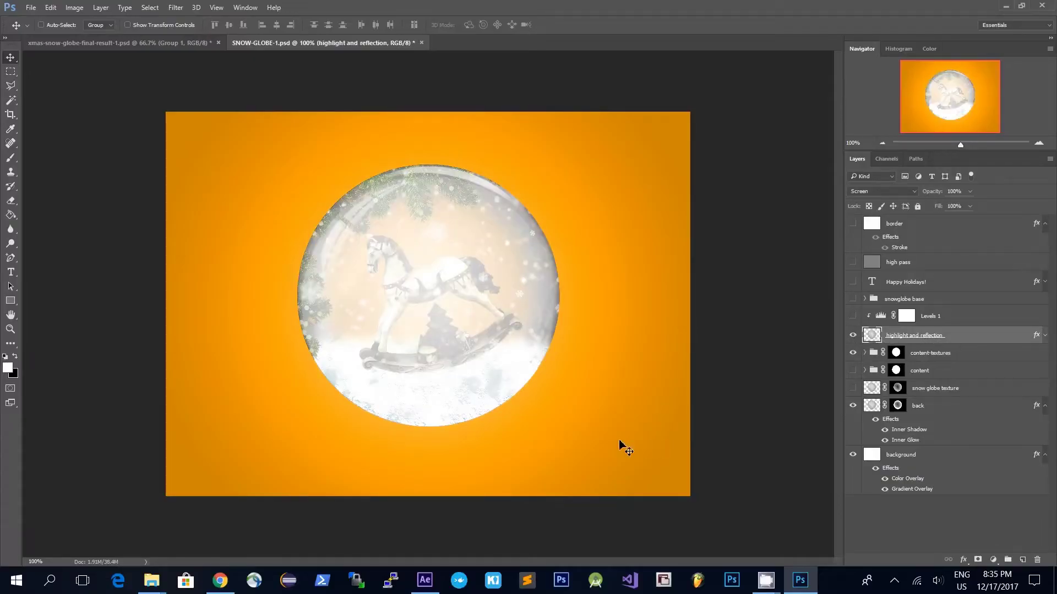
{"action": "left_click", "coordinate": [1045, 337]}
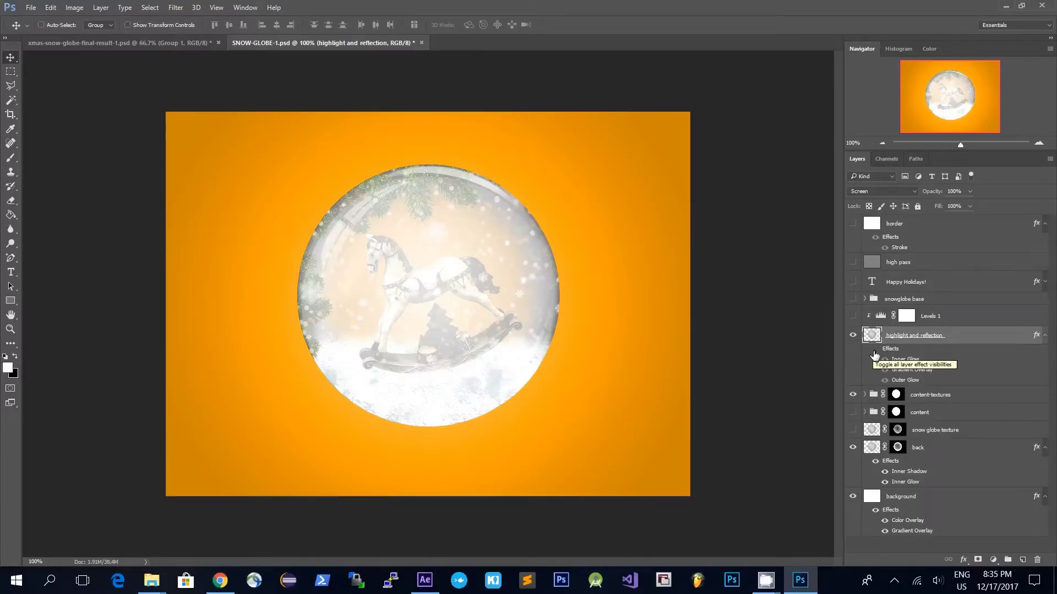
Set the highlight layer's blend mode to Screen, enable its effects, and view its Inner Glow settings.
{"action": "left_click", "coordinate": [913, 191]}
{"action": "left_click", "coordinate": [858, 200]}
{"action": "left_click", "coordinate": [909, 193]}
{"action": "left_click", "coordinate": [866, 268]}
{"action": "left_click", "coordinate": [876, 349]}
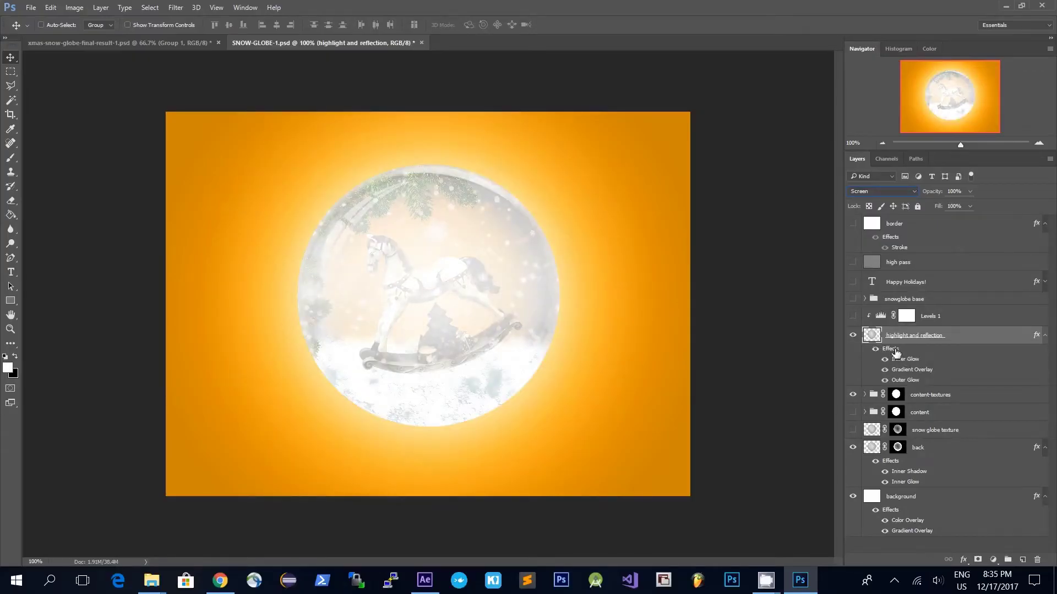
{"action": "double_click", "coordinate": [895, 352]}
{"action": "left_click", "coordinate": [625, 297]}
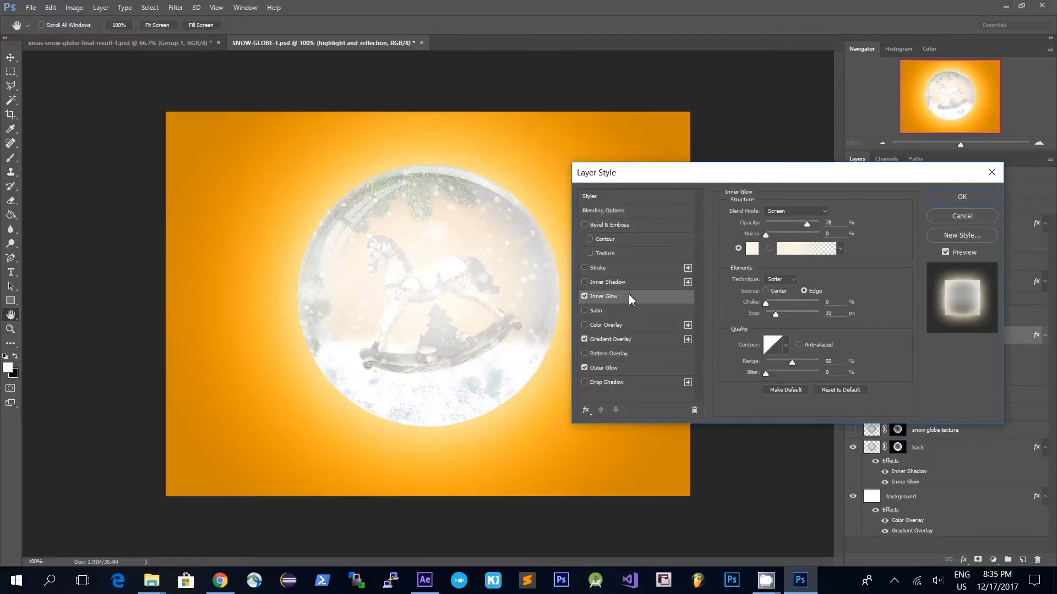
{"action": "left_click", "coordinate": [636, 340]}
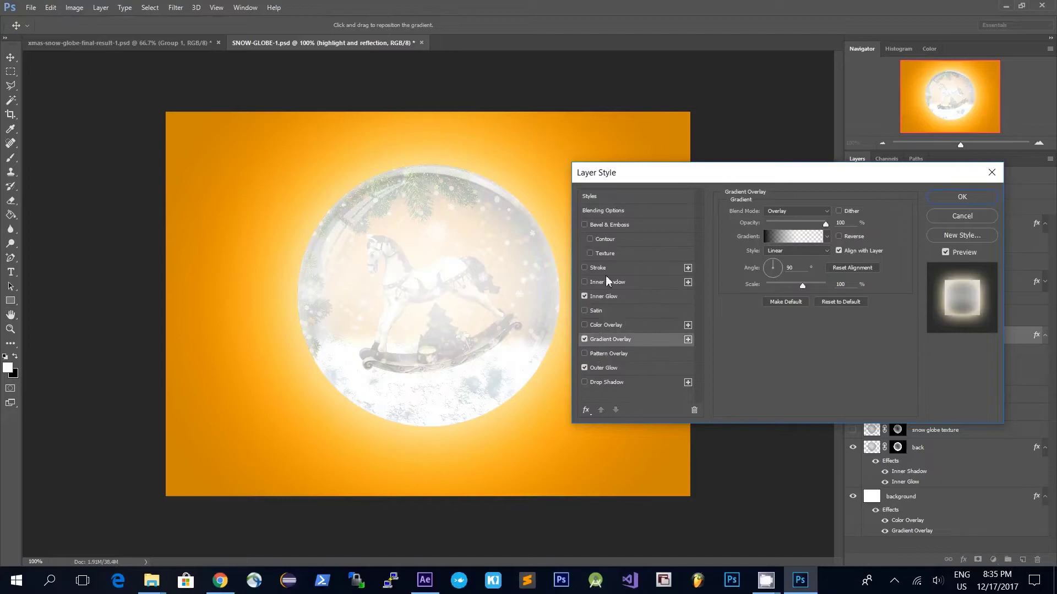
{"action": "left_click", "coordinate": [584, 296]}
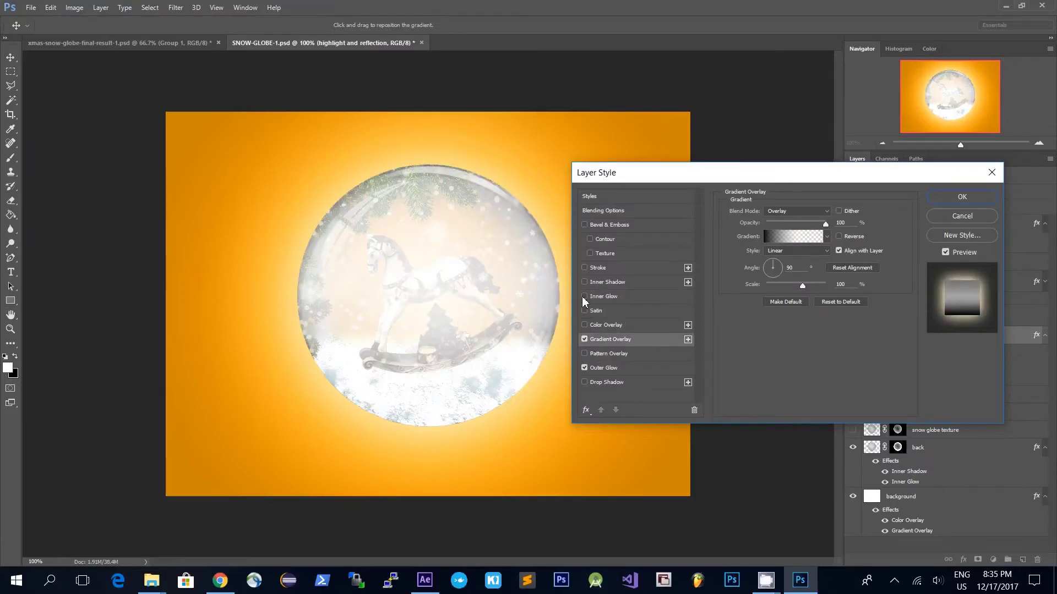
{"action": "left_click", "coordinate": [584, 296]}
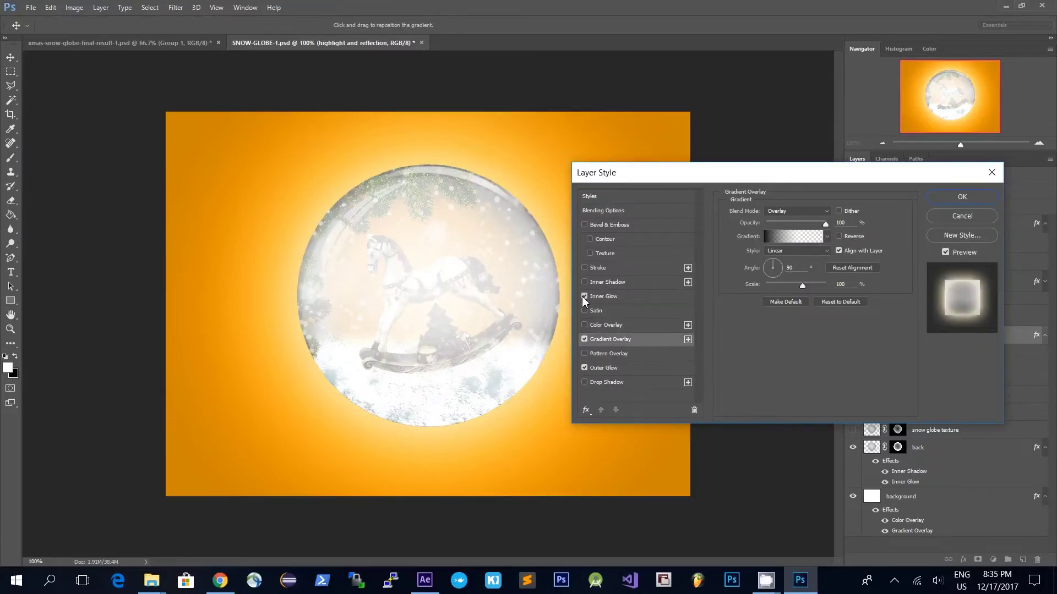
{"action": "left_click", "coordinate": [584, 339]}
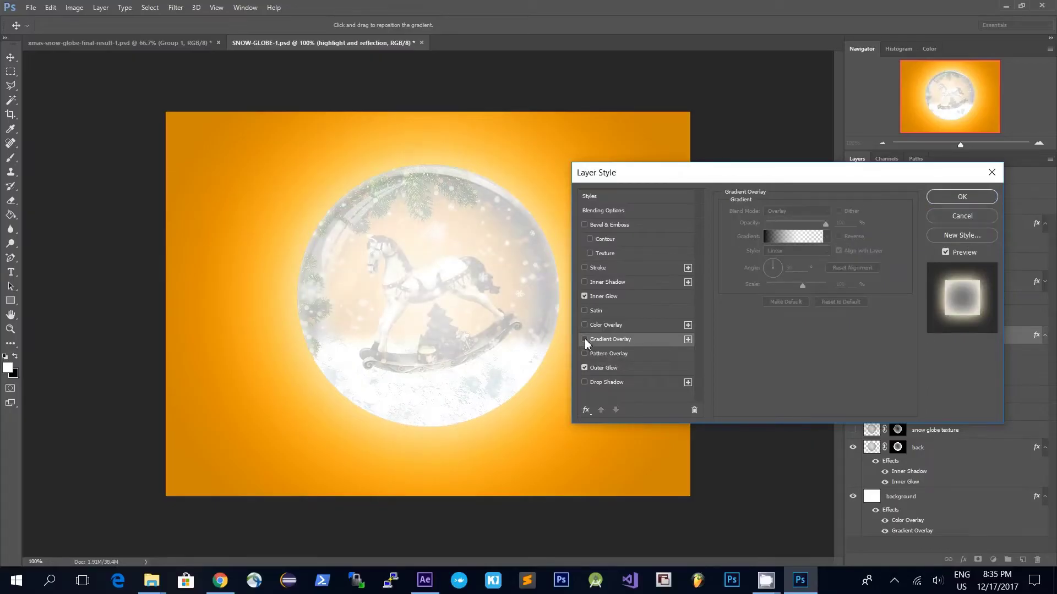
{"action": "left_click", "coordinate": [584, 339]}
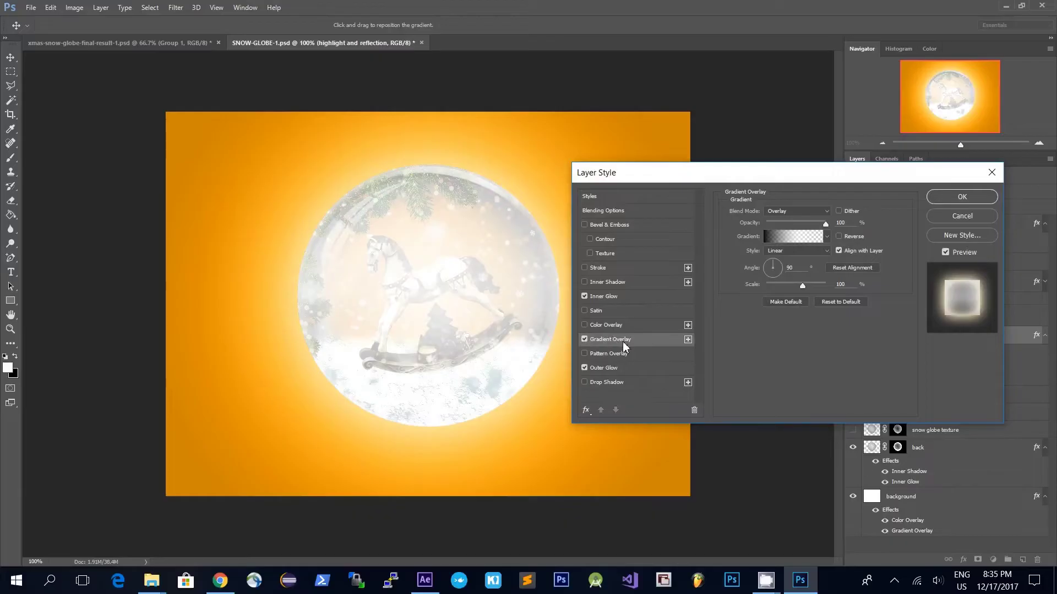
{"action": "left_click", "coordinate": [593, 368]}
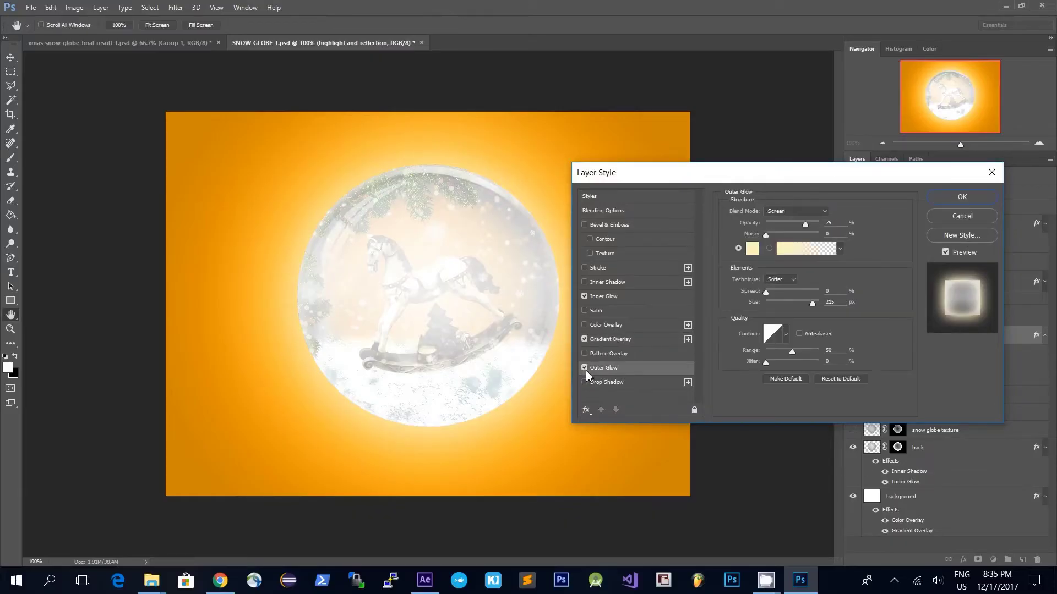
{"action": "left_click", "coordinate": [585, 370]}
{"action": "left_click", "coordinate": [585, 370]}
{"action": "left_click", "coordinate": [585, 370]}
{"action": "left_click", "coordinate": [586, 370]}
{"action": "left_click_drag", "start_coordinate": [732, 178], "coordinate": [713, 132]}
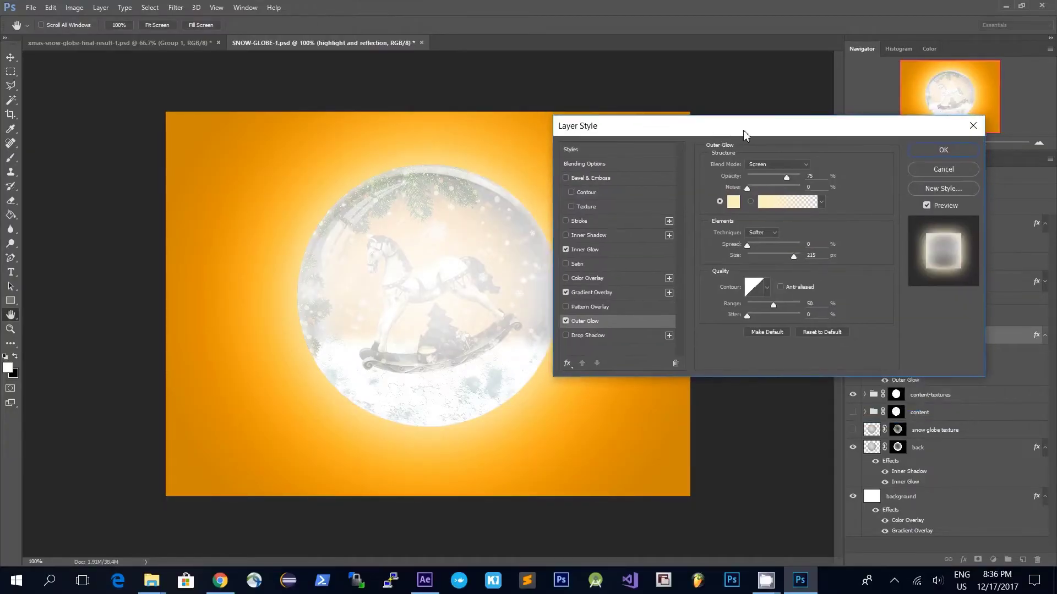
{"action": "left_click", "coordinate": [943, 155]}
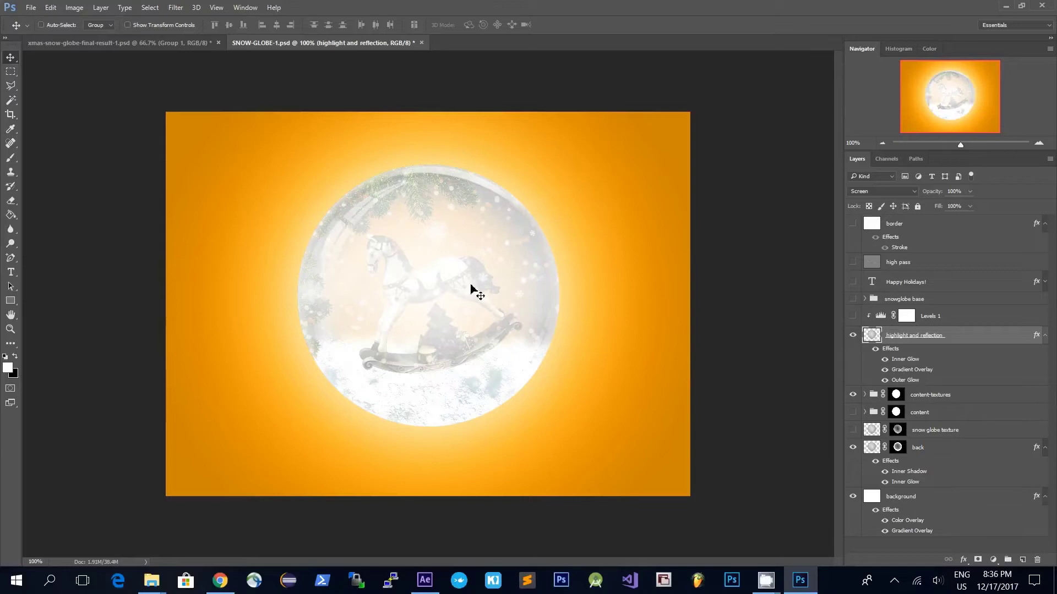
Turn on Levels 1 and move its black input slider so the levels read 182 / 1.00 / 244.
{"action": "left_click", "coordinate": [853, 316]}
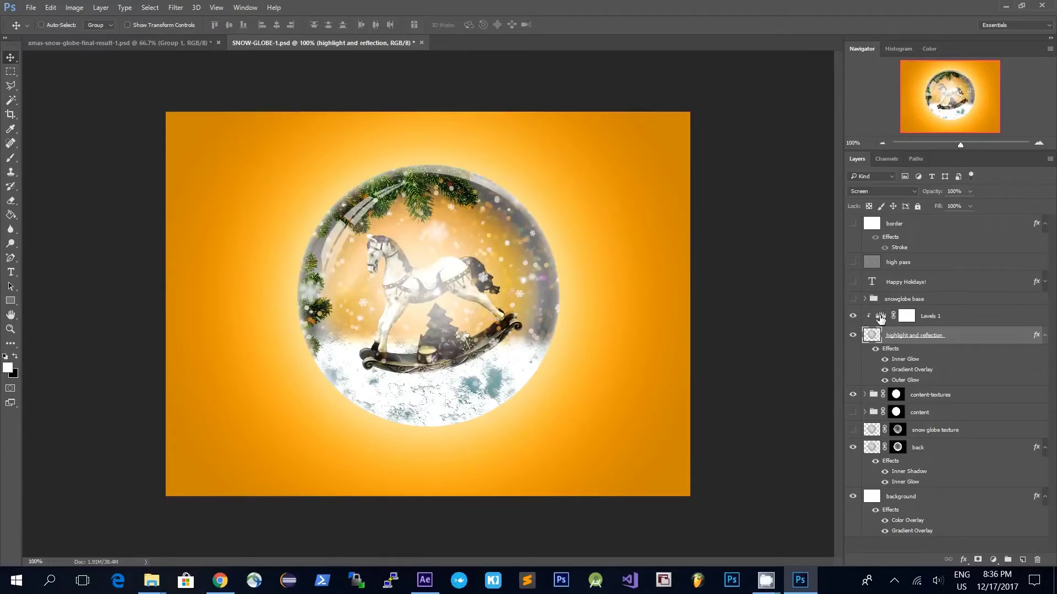
{"action": "double_click", "coordinate": [881, 317]}
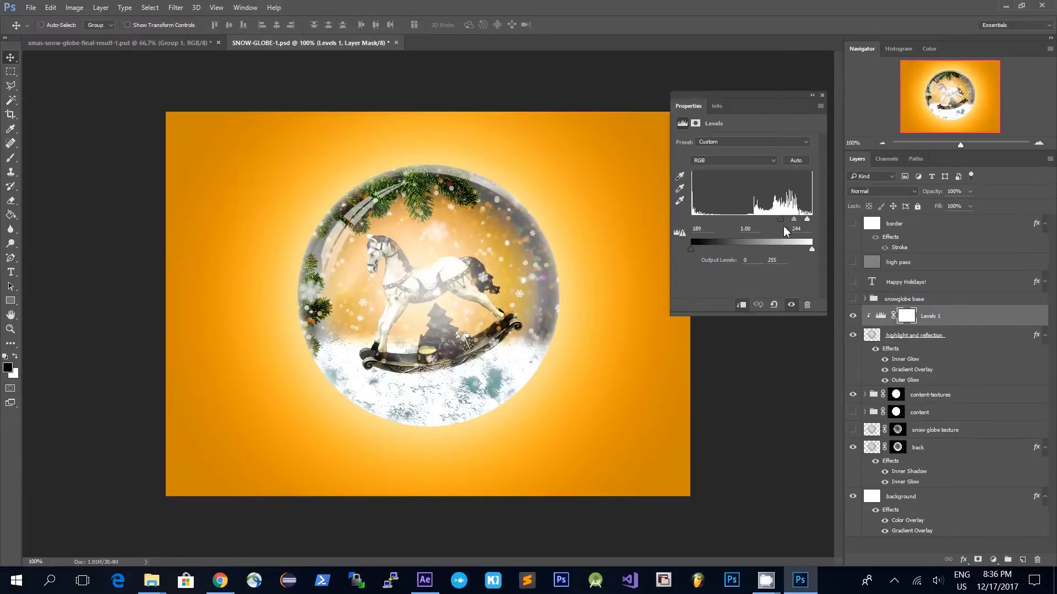
{"action": "mouse_move", "coordinate": [782, 219]}
{"action": "left_mouse_down"}
{"action": "mouse_move", "coordinate": [734, 219]}
{"action": "mouse_move", "coordinate": [777, 221]}
{"action": "left_mouse_up"}
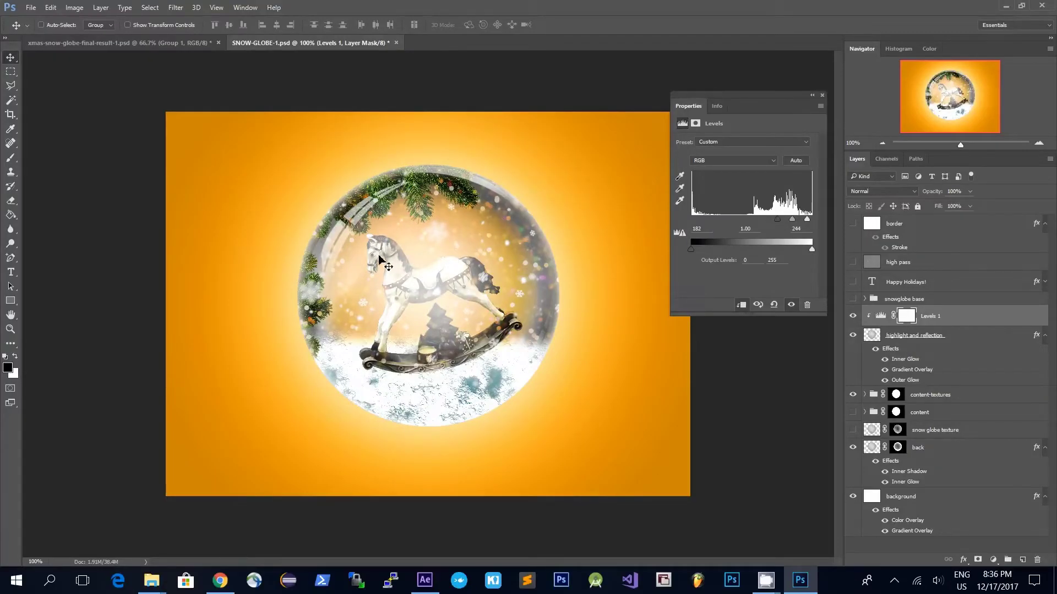
{"action": "left_click", "coordinate": [822, 96]}
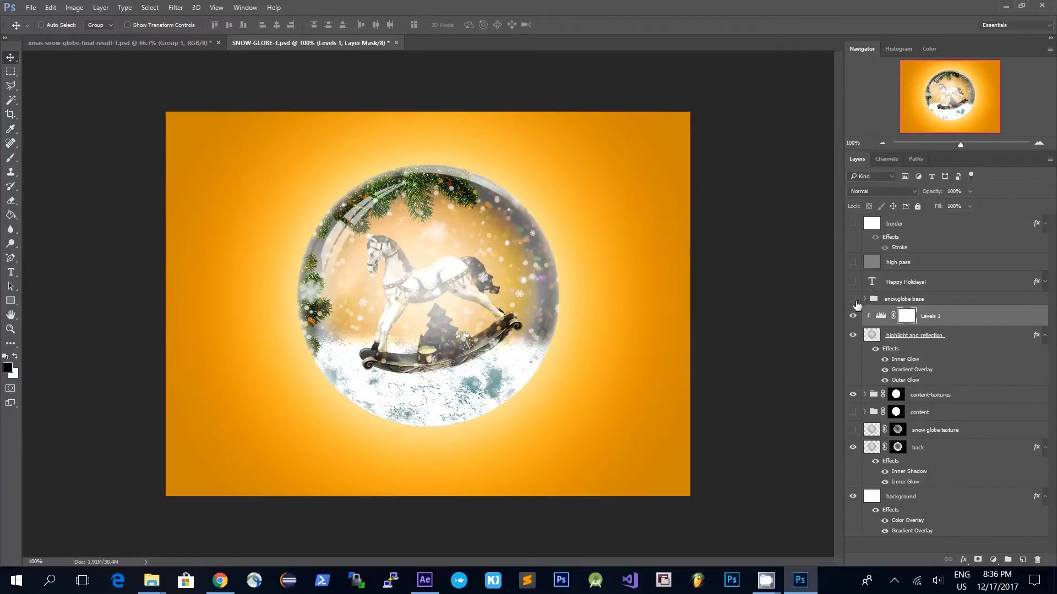
Show the snowglobe base layers, turn off the metal plate's Color Overlay, and hide the plate and wood again.
{"action": "left_click", "coordinate": [866, 299]}
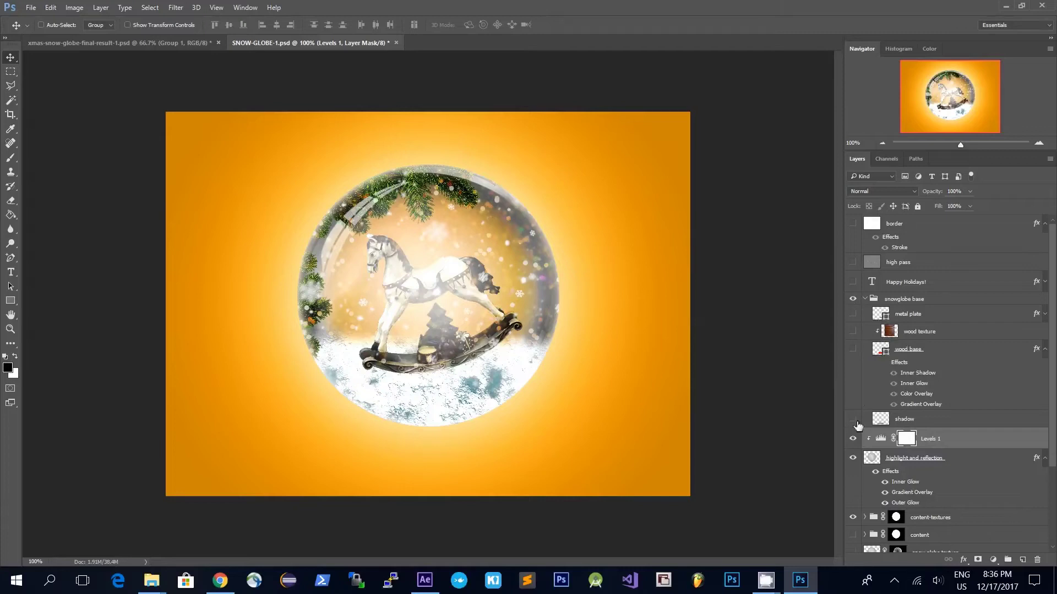
{"action": "left_click_drag", "start_coordinate": [854, 317], "coordinate": [850, 424]}
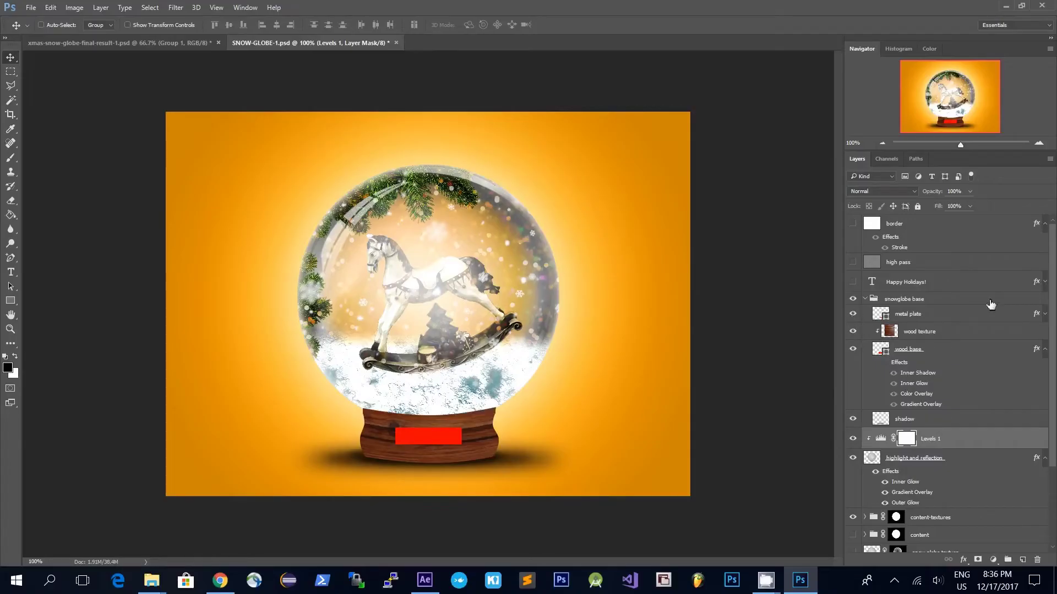
{"action": "left_click", "coordinate": [1045, 313]}
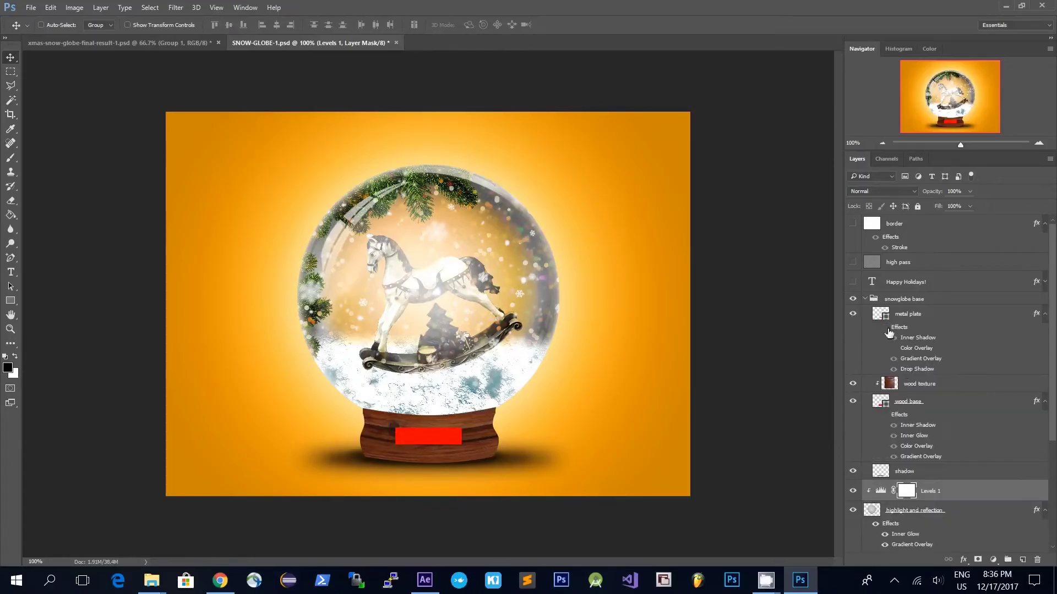
{"action": "left_click", "coordinate": [893, 348]}
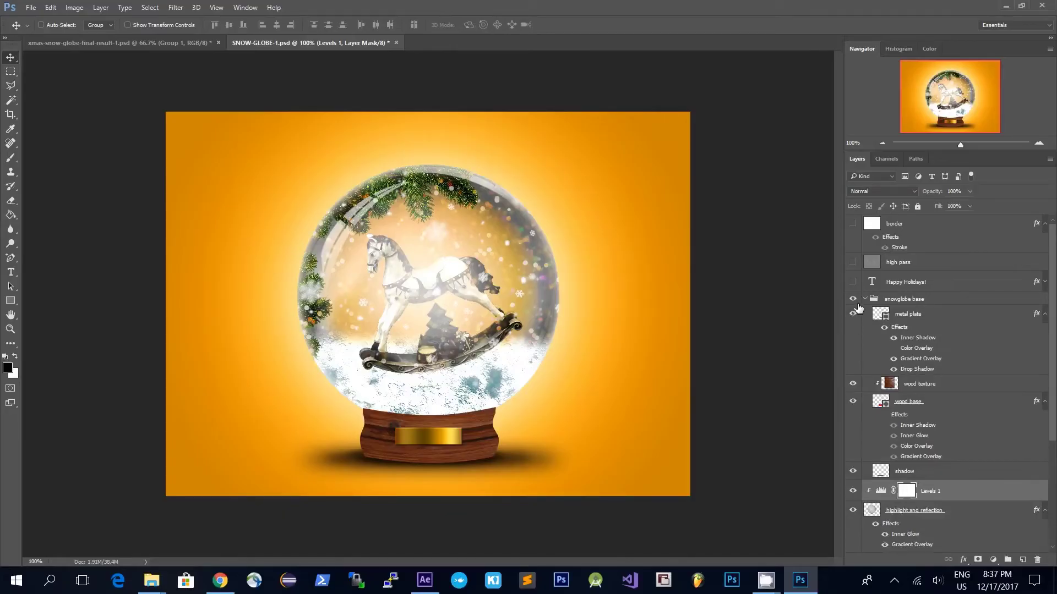
{"action": "left_click_drag", "start_coordinate": [853, 316], "coordinate": [855, 410]}
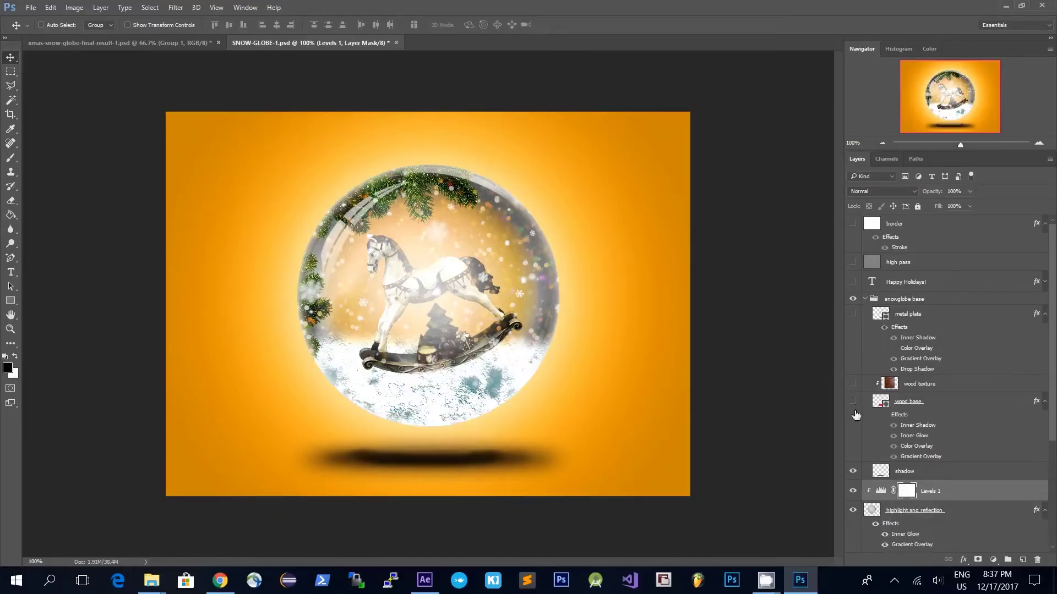
Hide the shadow layer and draw a white 262 × 94 px rounded rectangle with 10 px corners below the globe.
{"action": "left_click", "coordinate": [853, 471]}
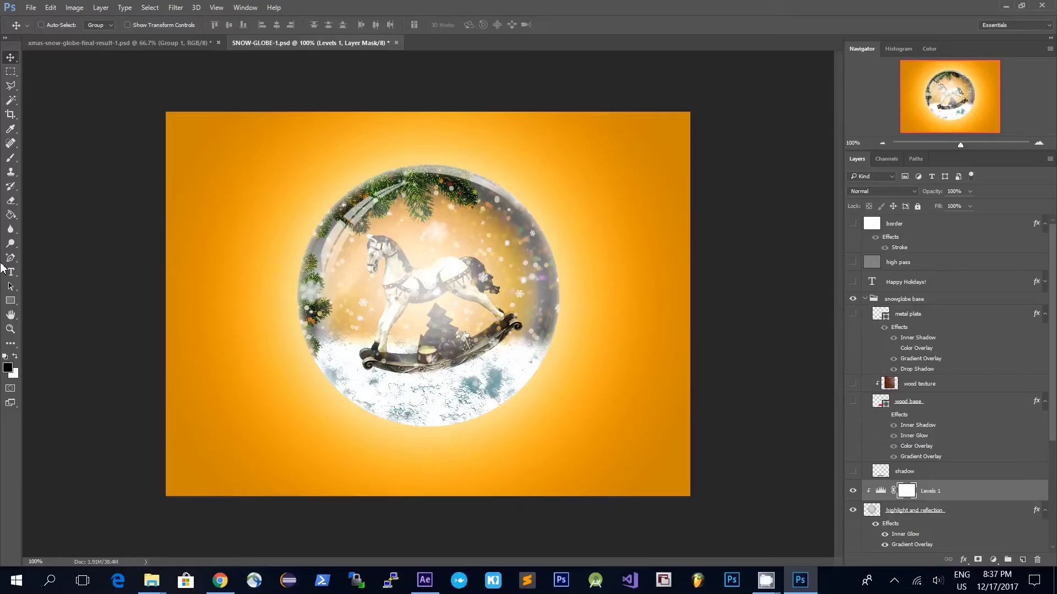
{"action": "left_click", "coordinate": [10, 302]}
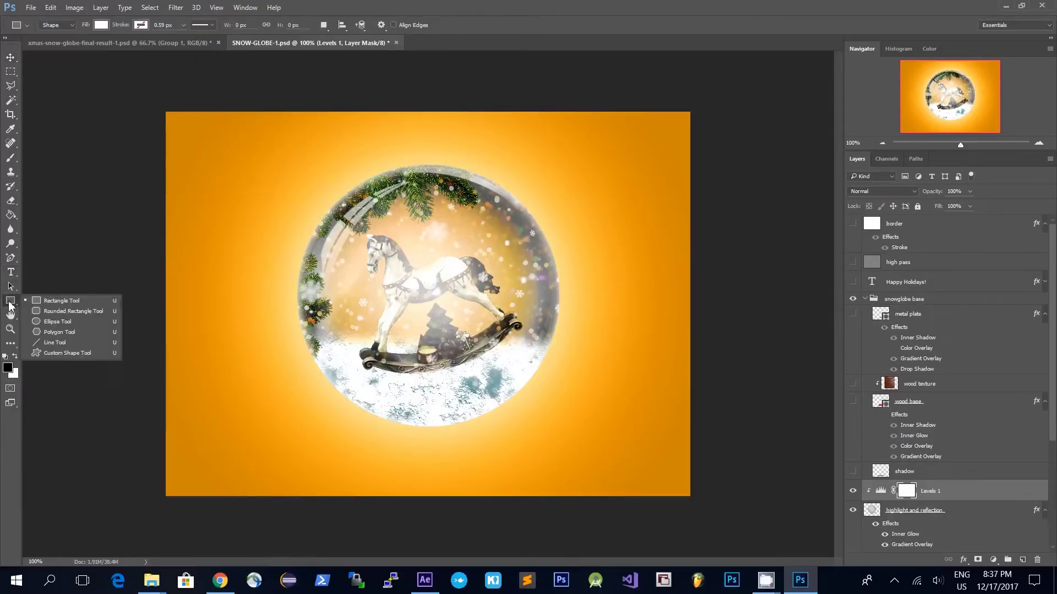
{"action": "left_click", "coordinate": [76, 312]}
{"action": "left_click_drag", "start_coordinate": [353, 416], "coordinate": [499, 468]}
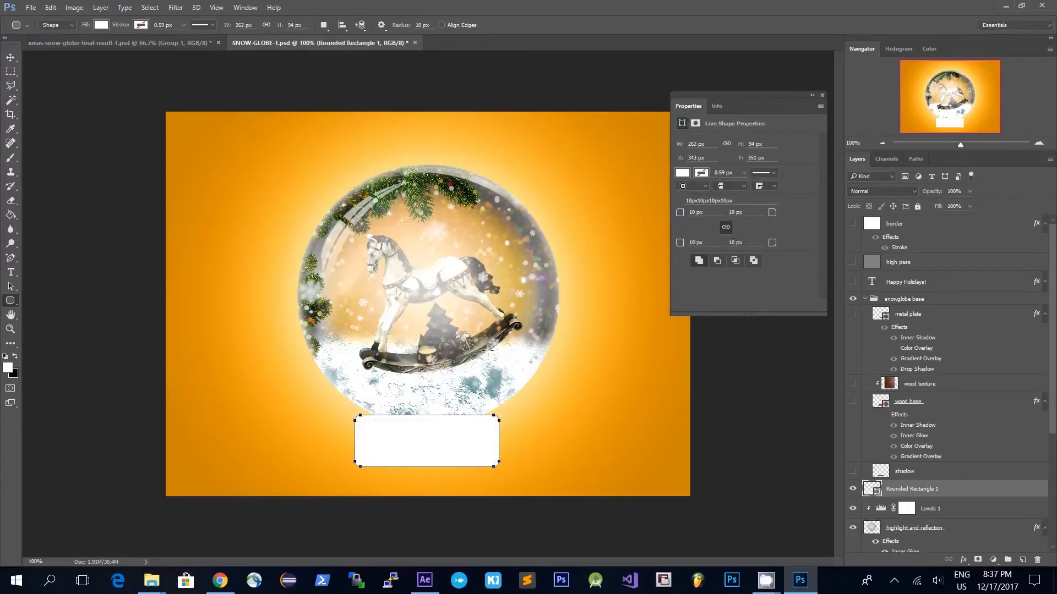
{"action": "left_click", "coordinate": [823, 97]}
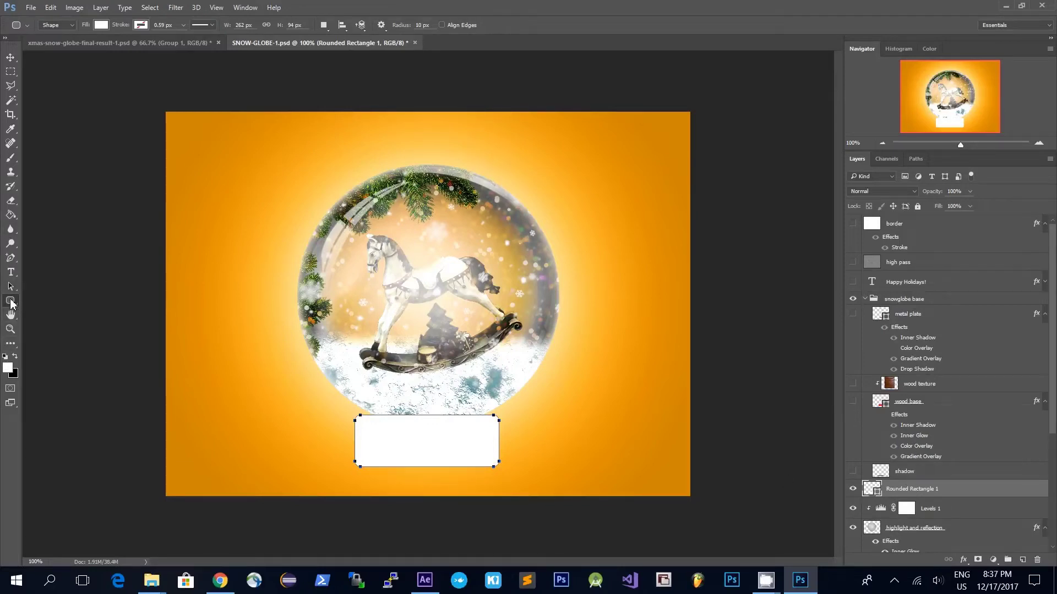
Add anchor points to the rectangle's top and right edges, pushing the top down and the right edge inward.
{"action": "right_click", "coordinate": [10, 258]}
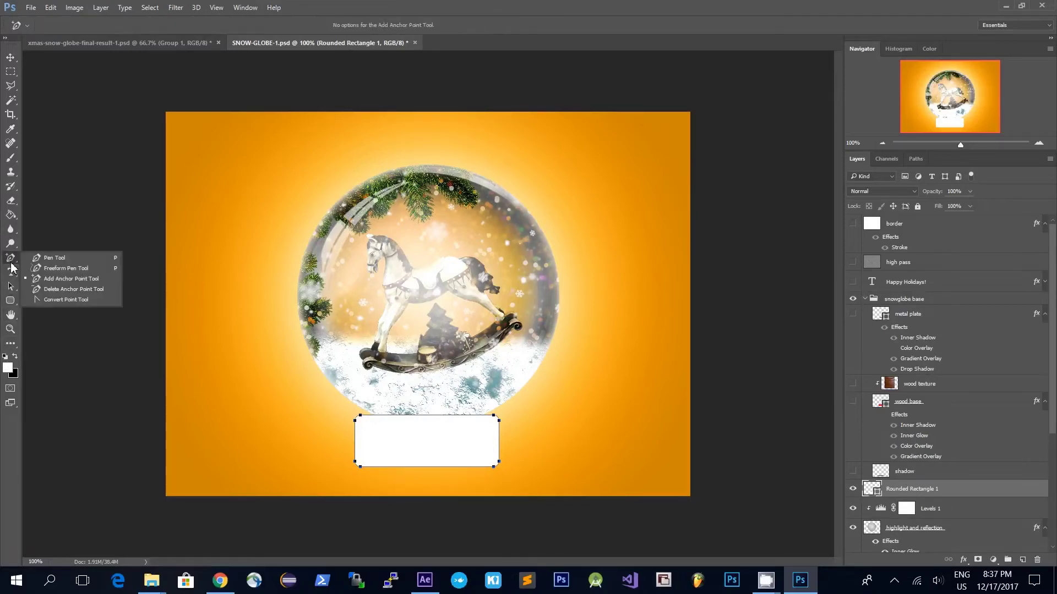
{"action": "left_click", "coordinate": [86, 279]}
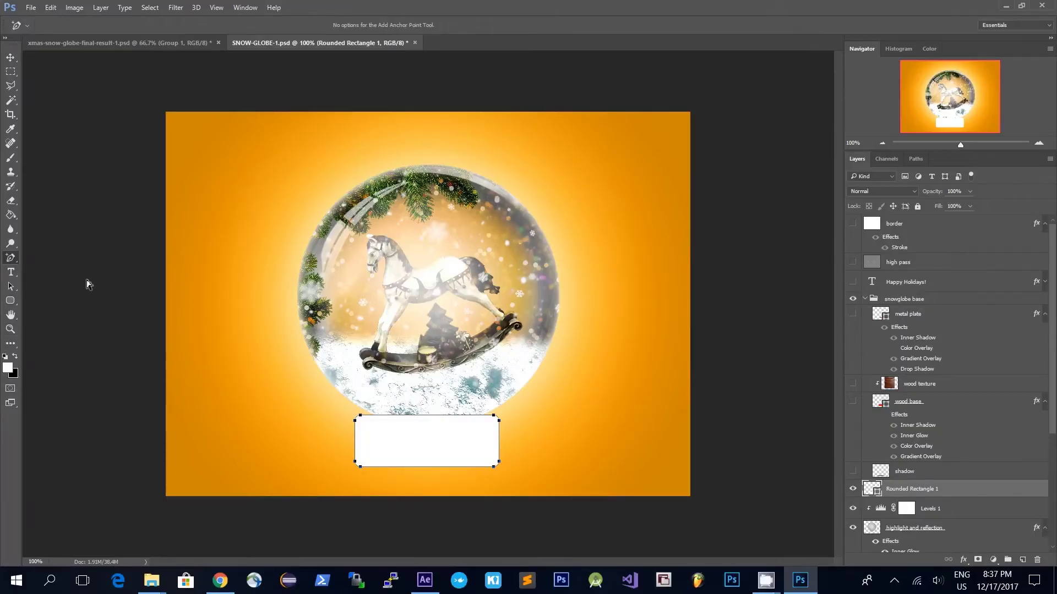
{"action": "left_click", "coordinate": [424, 416]}
{"action": "key", "text": "Down"}
{"action": "key", "text": "Down"}
{"action": "key", "text": "Down"}
{"action": "key", "text": "Down"}
{"action": "key", "text": "Down"}
{"action": "key", "text": "Down"}
{"action": "key", "text": "Down"}
{"action": "key", "text": "Down"}
{"action": "key", "text": "Down"}
{"action": "key", "text": "Down"}
{"action": "key", "text": "Down"}
{"action": "key", "text": "Down"}
{"action": "key", "text": "Down"}
{"action": "key", "text": "Down"}
{"action": "key", "text": "Down"}
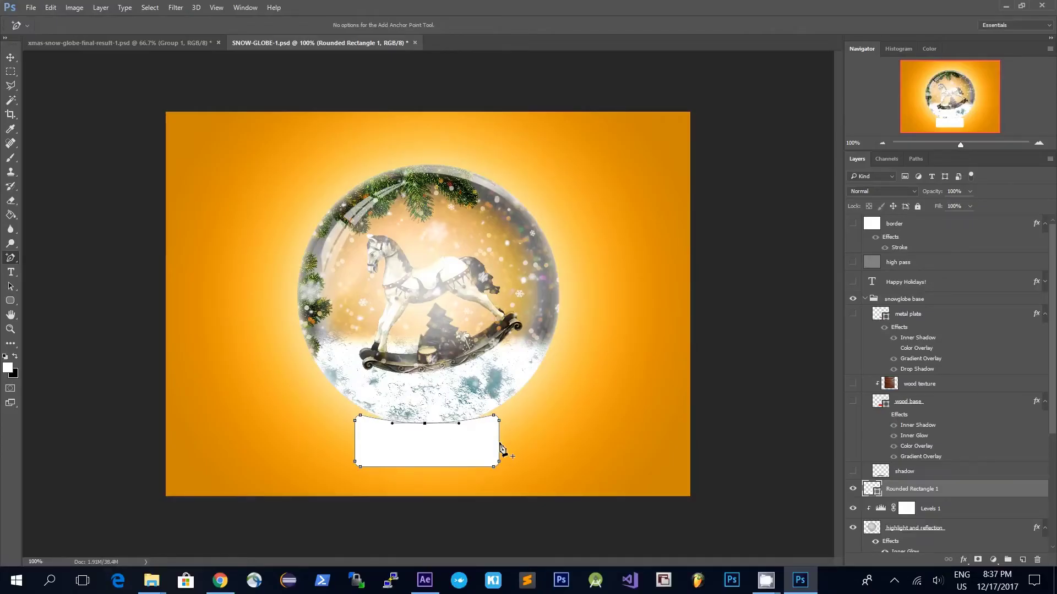
{"action": "left_click", "coordinate": [499, 442]}
{"action": "key", "text": "Left"}
{"action": "key", "text": "Left"}
{"action": "key", "text": "Left"}
{"action": "key", "text": "Left"}
{"action": "key", "text": "Left"}
Add left and bottom anchors and push the bottom down, then undo and delete Rounded Rectangle 1.
{"action": "left_click", "coordinate": [355, 443]}
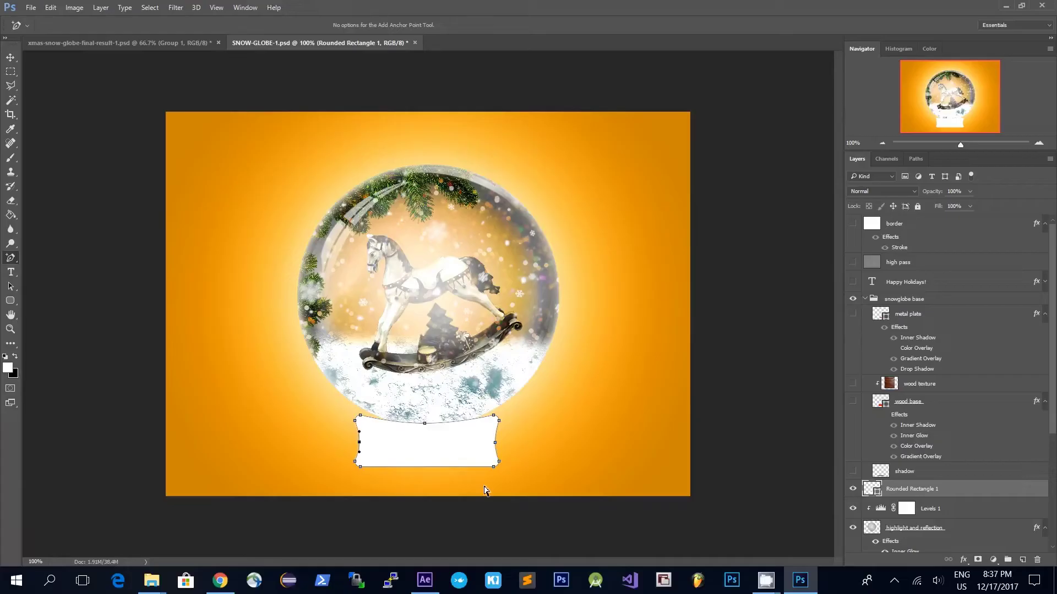
{"action": "left_click", "coordinate": [423, 467]}
{"action": "key", "text": "Down"}
{"action": "key", "text": "Down"}
{"action": "key", "text": "Down"}
{"action": "key", "text": "Down"}
{"action": "key", "text": "Down"}
{"action": "key", "text": "Down"}
{"action": "key", "text": "Down"}
{"action": "key", "text": "Down"}
{"action": "key", "text": "Down"}
{"action": "key", "text": "Down"}
{"action": "key", "text": "Down"}
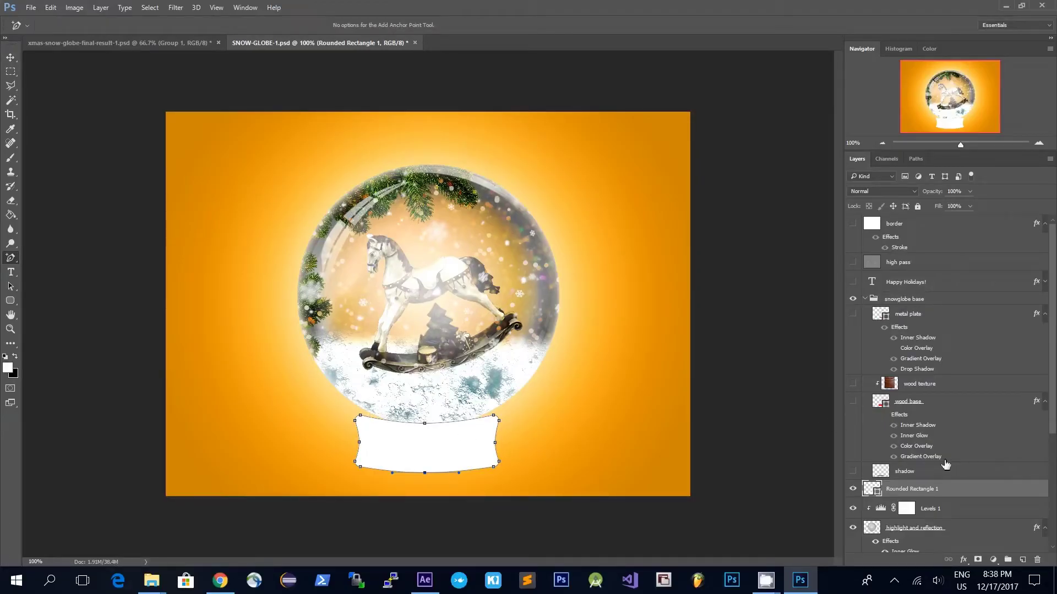
{"action": "key", "text": "ctrl+z"}
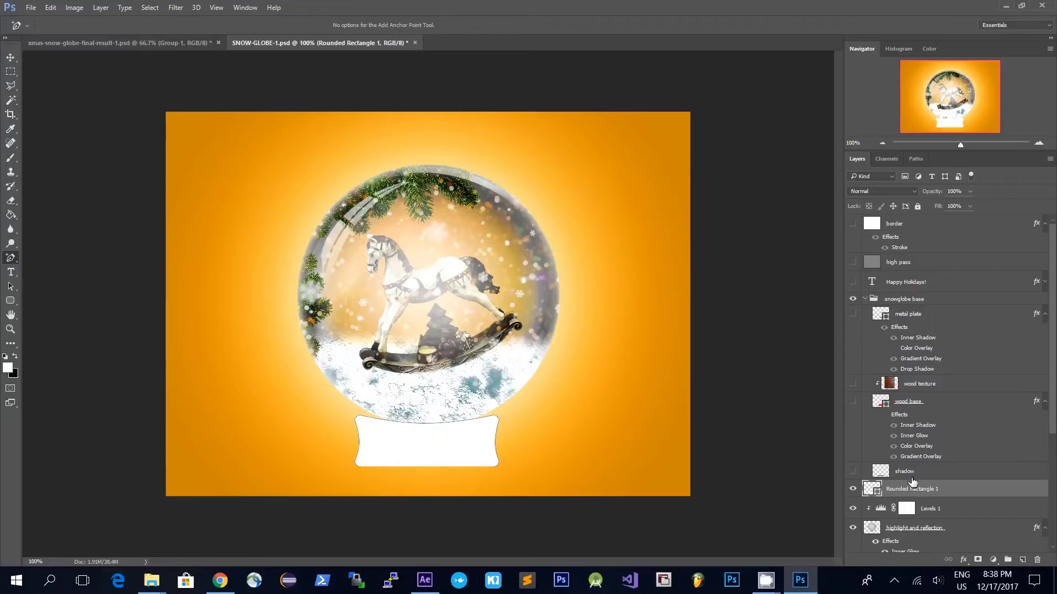
{"action": "key", "text": "Delete"}
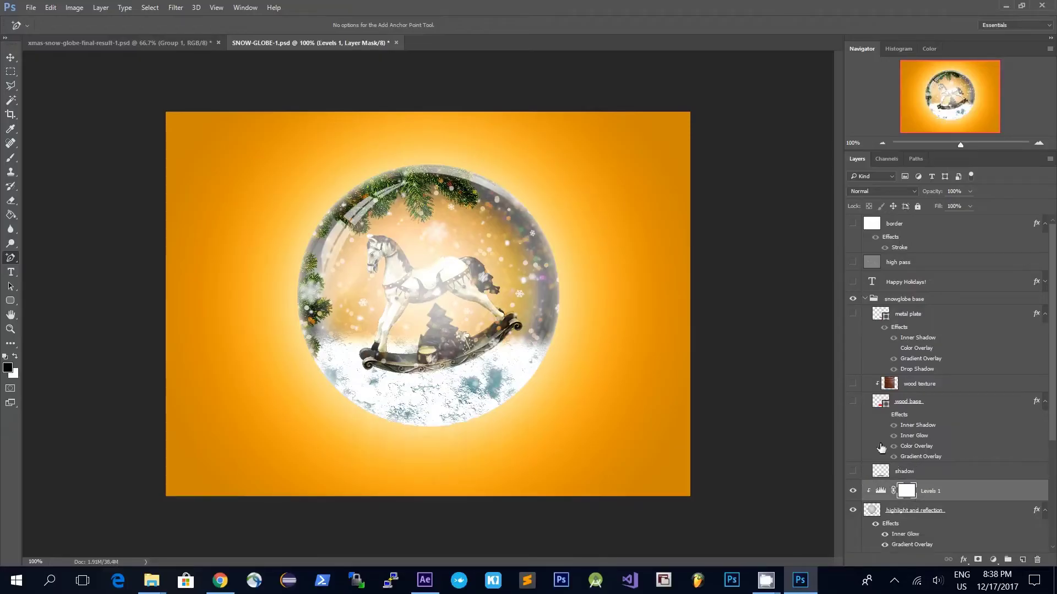
Show the wood base and wood texture layers, and release the wood texture from its clipping mask.
{"action": "left_click", "coordinate": [863, 401]}
{"action": "left_click", "coordinate": [853, 401]}
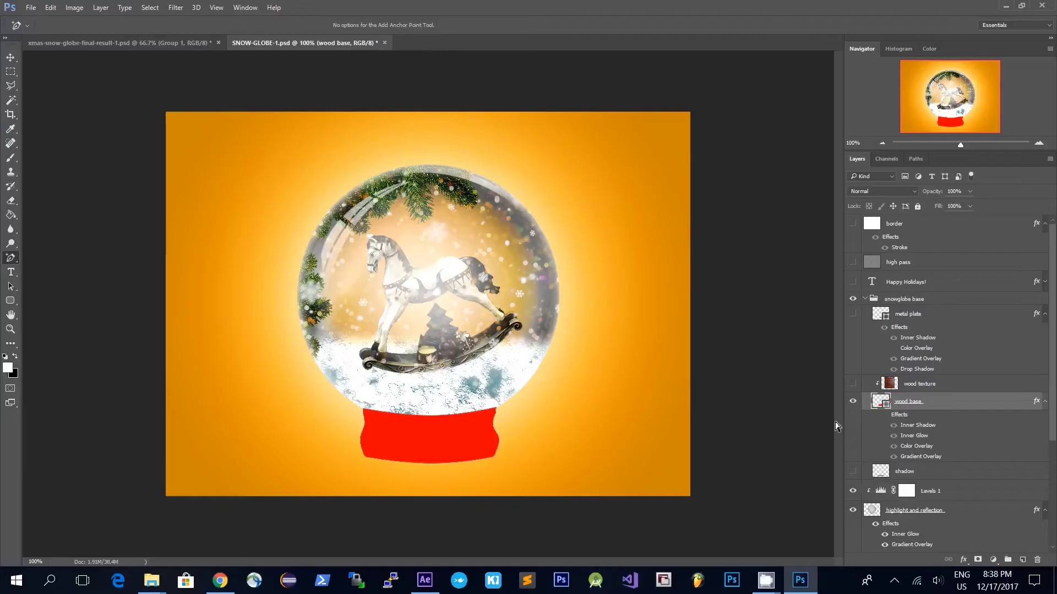
{"action": "left_click", "coordinate": [943, 390]}
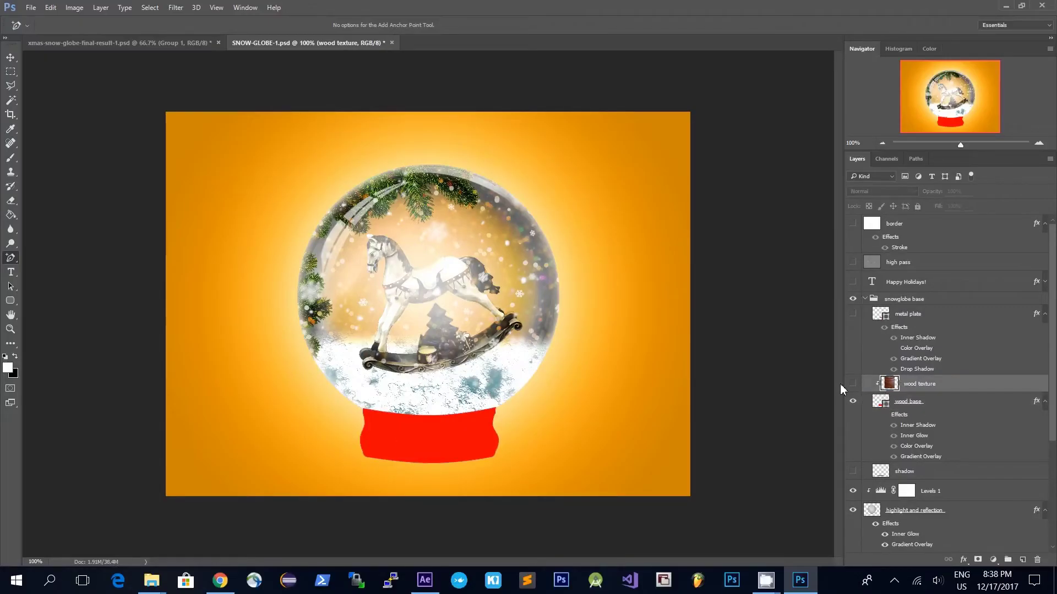
{"action": "left_click", "coordinate": [853, 384]}
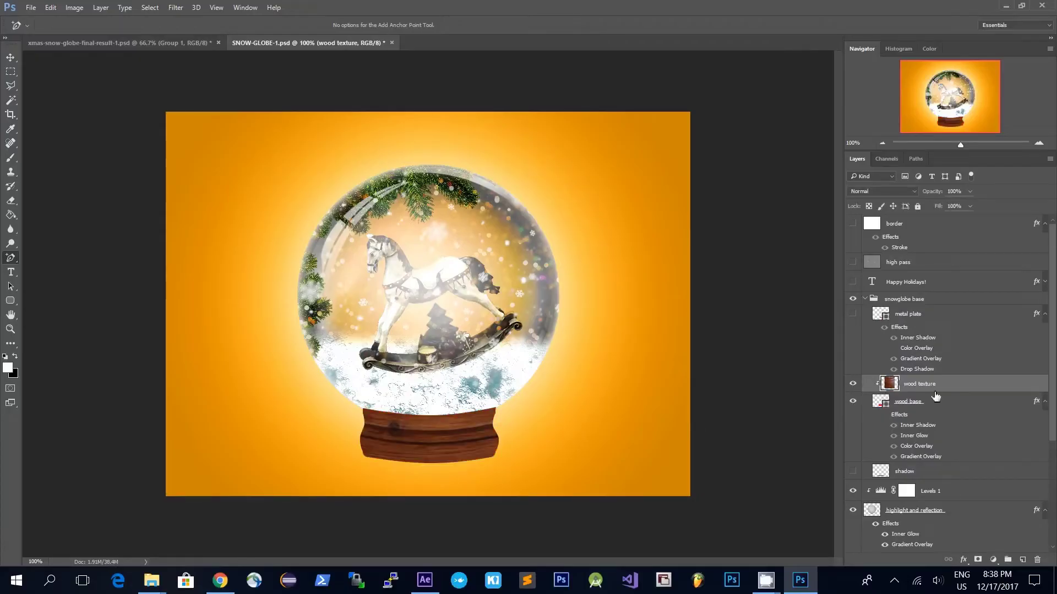
{"action": "right_click", "coordinate": [965, 385]}
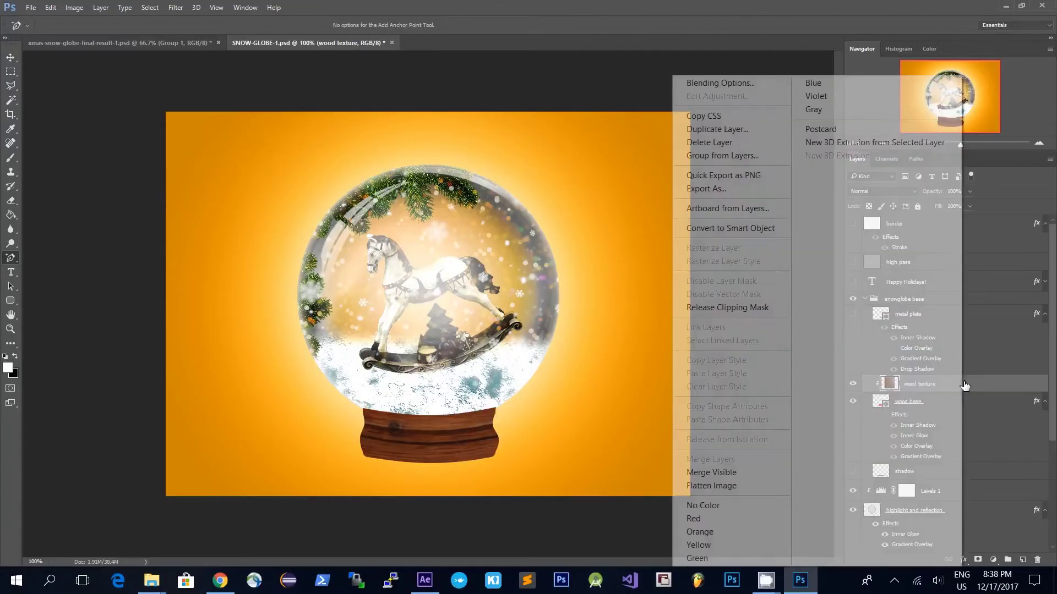
{"action": "left_click", "coordinate": [755, 310]}
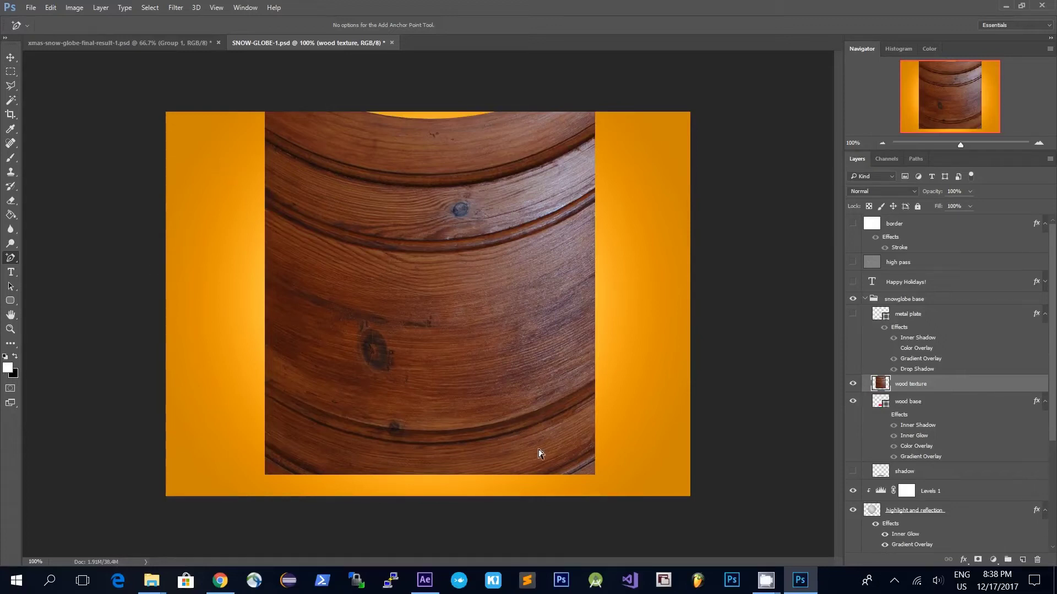
{"action": "left_click", "coordinate": [56, 8]}
Warp the wood texture so its grain rings bend downward, then clip it back to the wood base.
{"action": "mouse_move", "coordinate": [218, 292]}
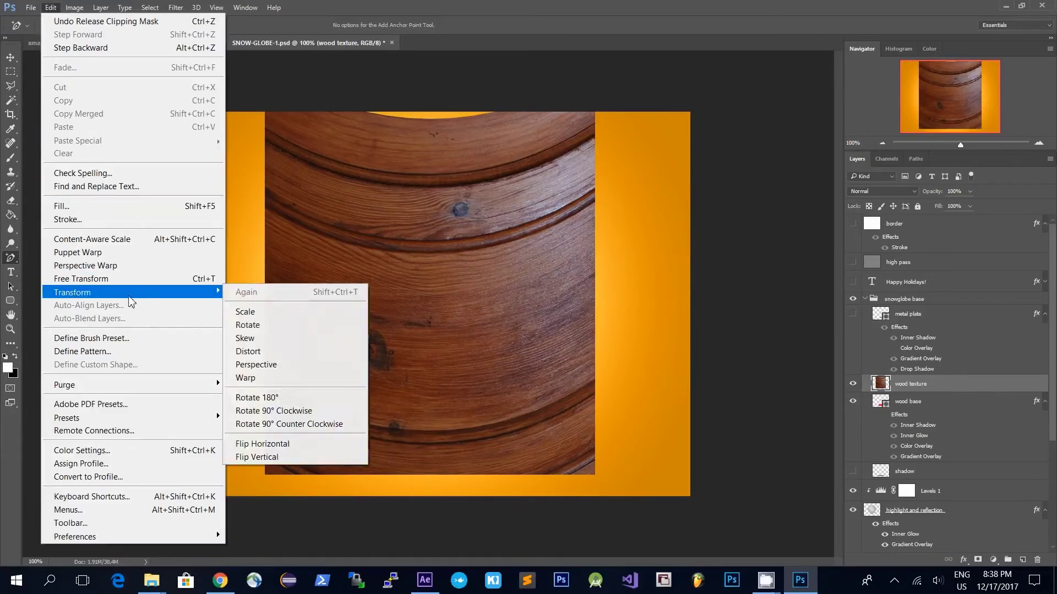
{"action": "left_click", "coordinate": [298, 383]}
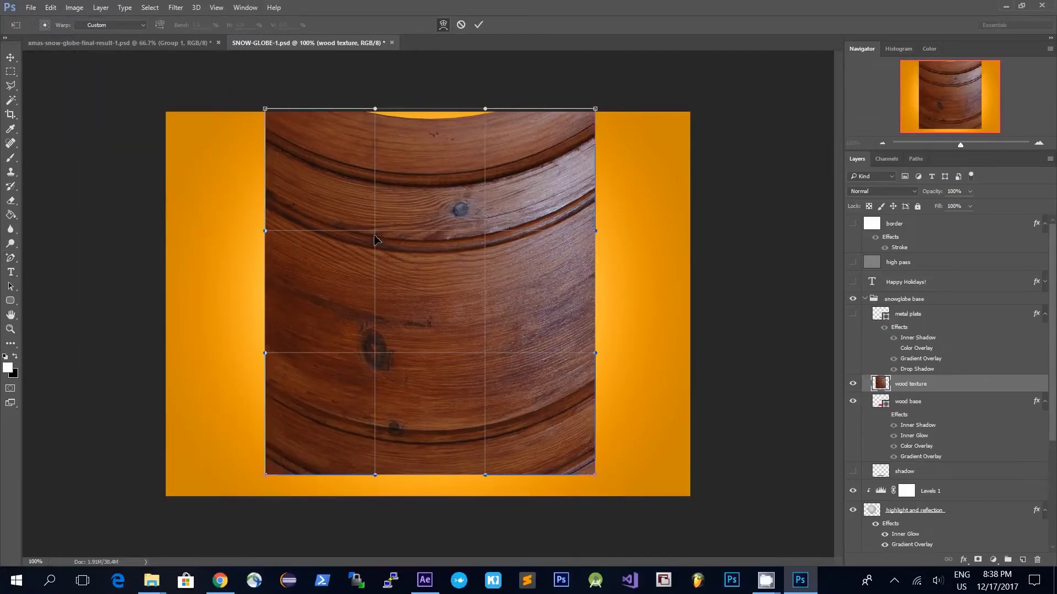
{"action": "left_click_drag", "start_coordinate": [375, 240], "coordinate": [488, 272]}
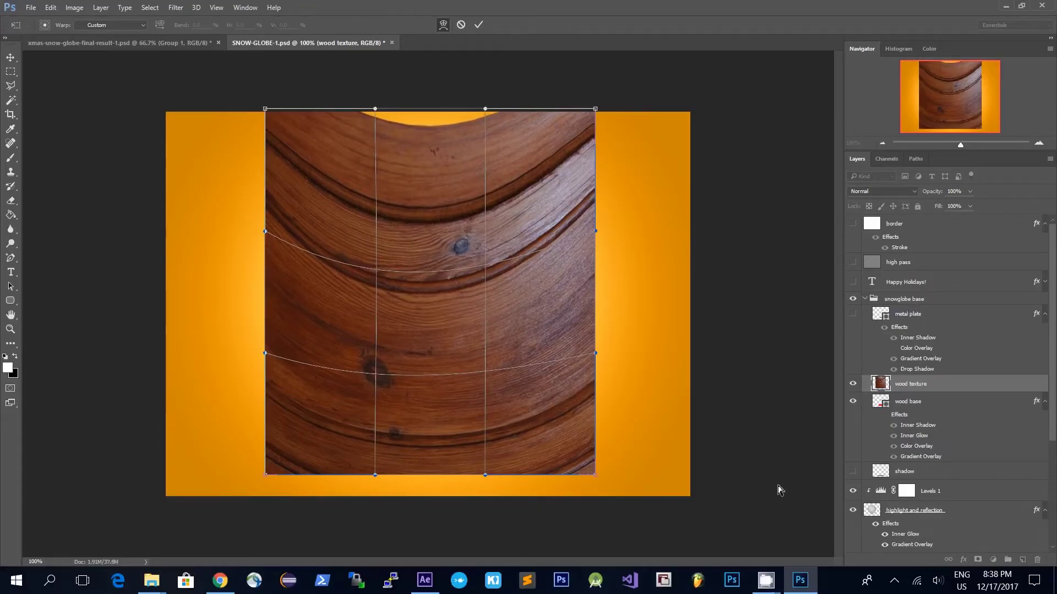
{"action": "key", "text": "Return"}
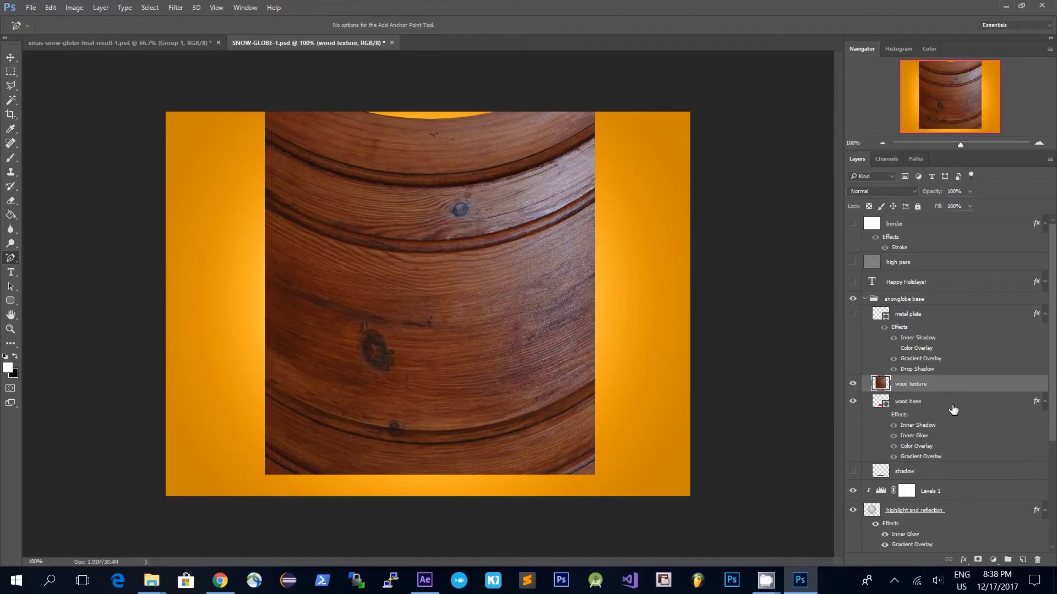
{"action": "right_click", "coordinate": [967, 381]}
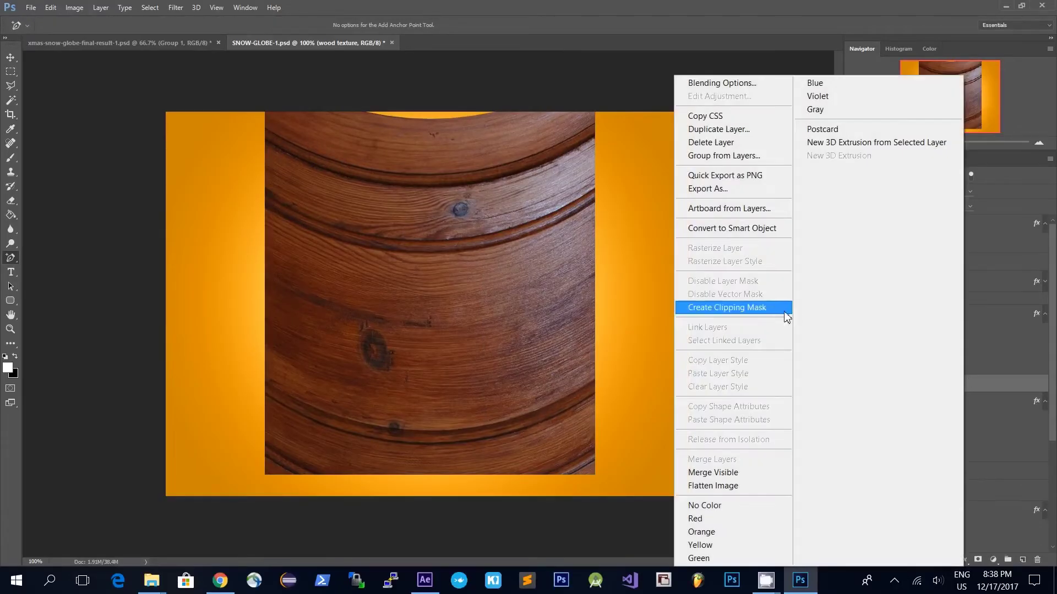
{"action": "left_click", "coordinate": [733, 313]}
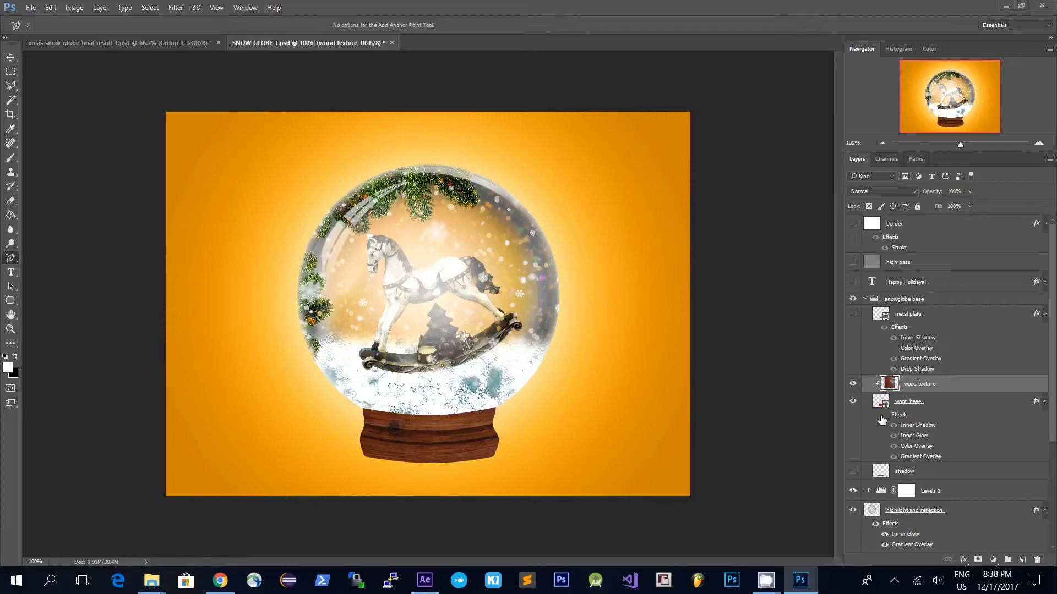
{"action": "double_click", "coordinate": [918, 417]}
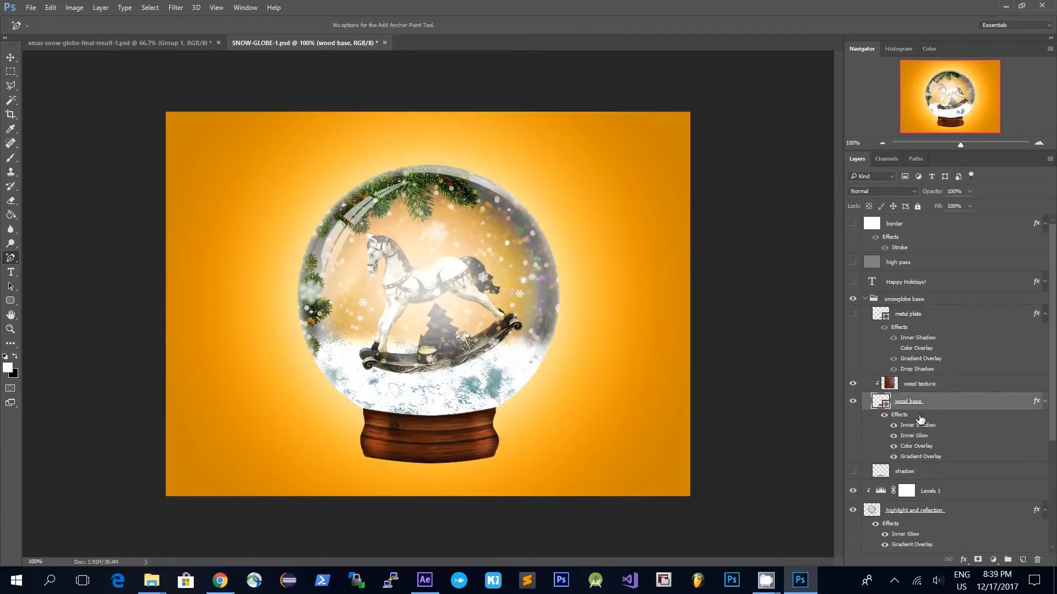
{"action": "left_click", "coordinate": [581, 235]}
{"action": "left_click", "coordinate": [566, 235]}
{"action": "left_click", "coordinate": [566, 235]}
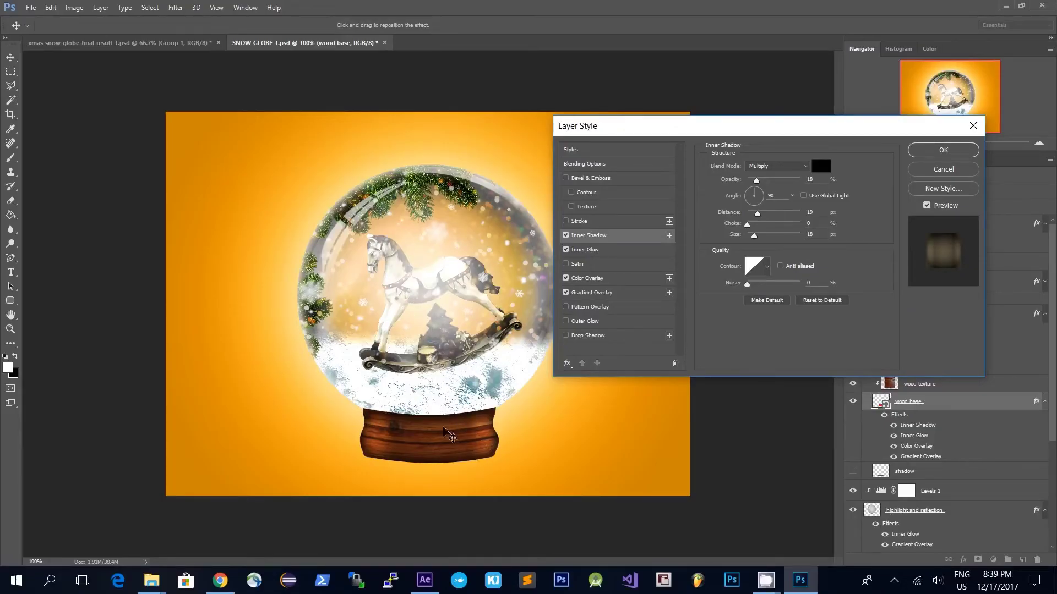
{"action": "left_click", "coordinate": [575, 250]}
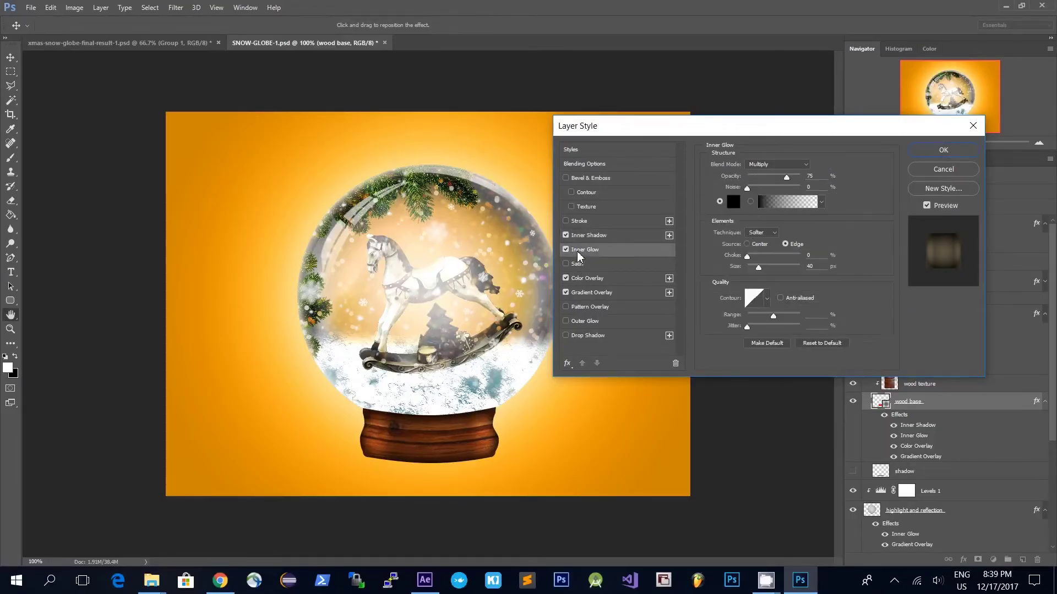
{"action": "left_click", "coordinate": [566, 250]}
{"action": "left_click", "coordinate": [566, 250]}
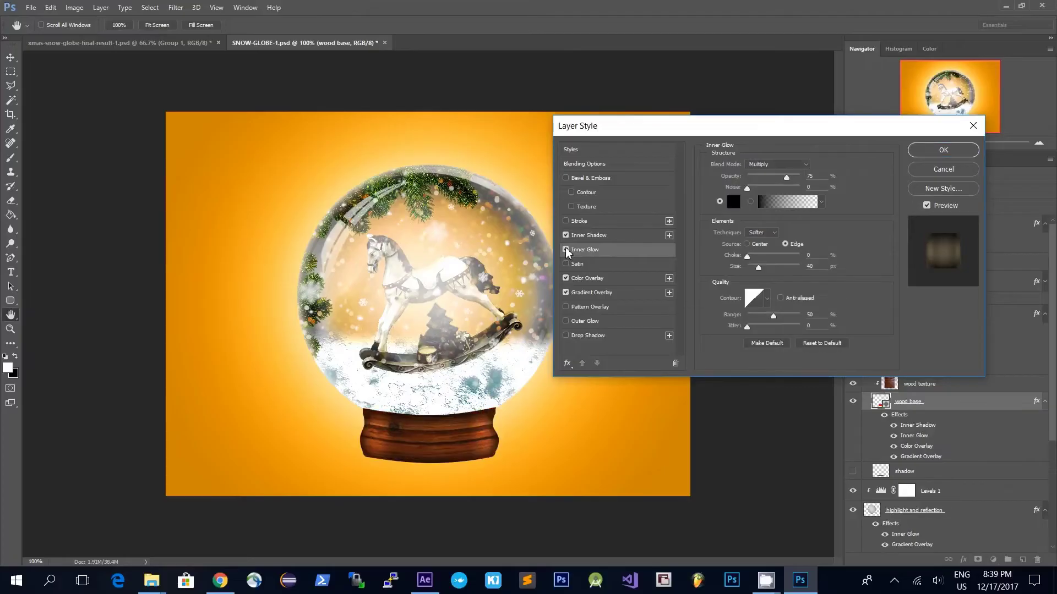
{"action": "left_click", "coordinate": [596, 279]}
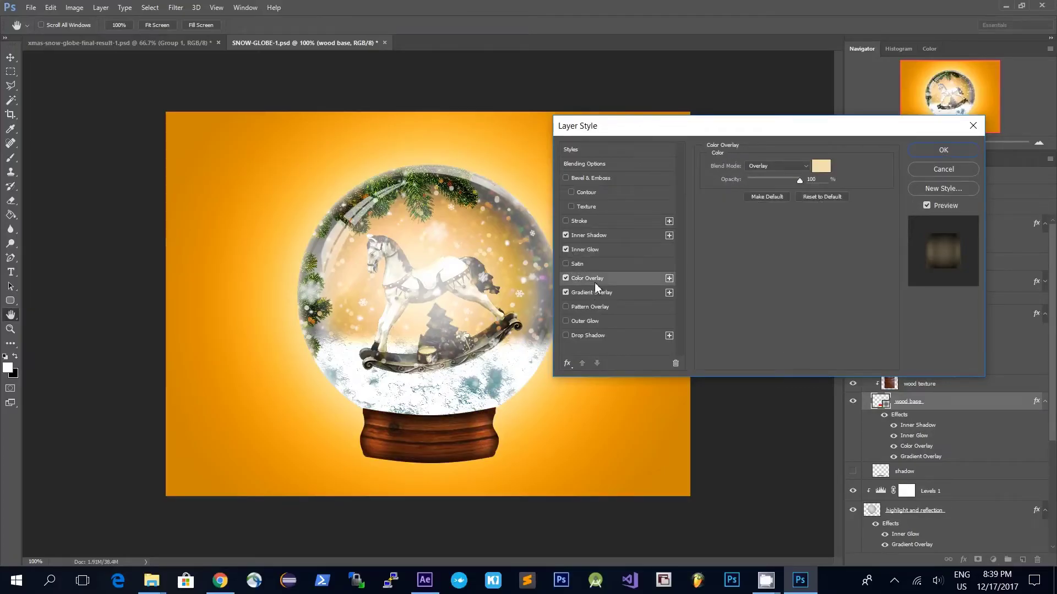
{"action": "left_click", "coordinate": [566, 279]}
{"action": "left_click", "coordinate": [566, 279]}
{"action": "left_click", "coordinate": [589, 293]}
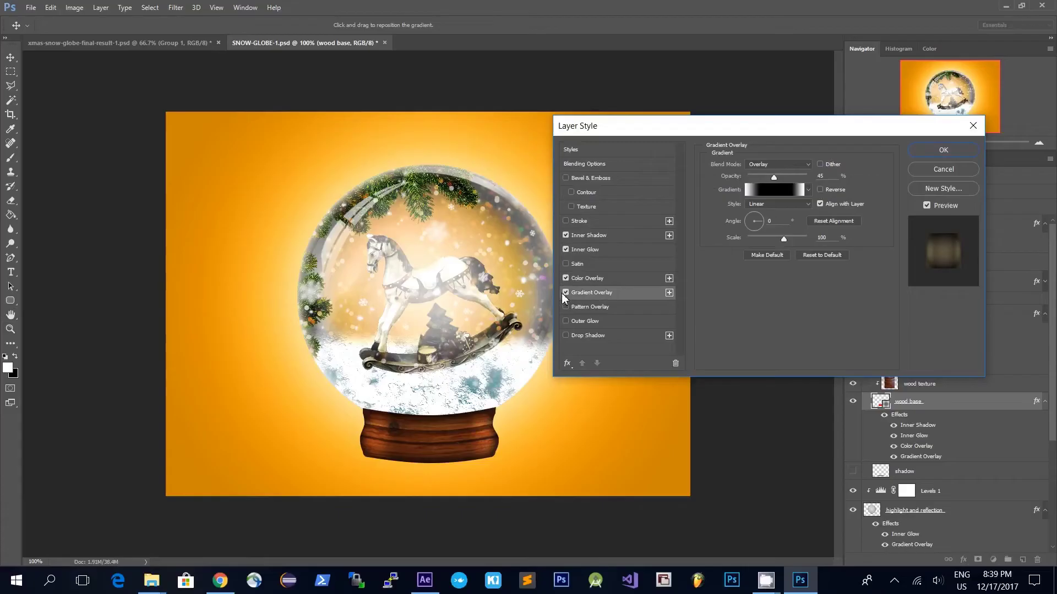
{"action": "left_click", "coordinate": [566, 292]}
{"action": "left_click", "coordinate": [566, 293]}
{"action": "left_click", "coordinate": [763, 191]}
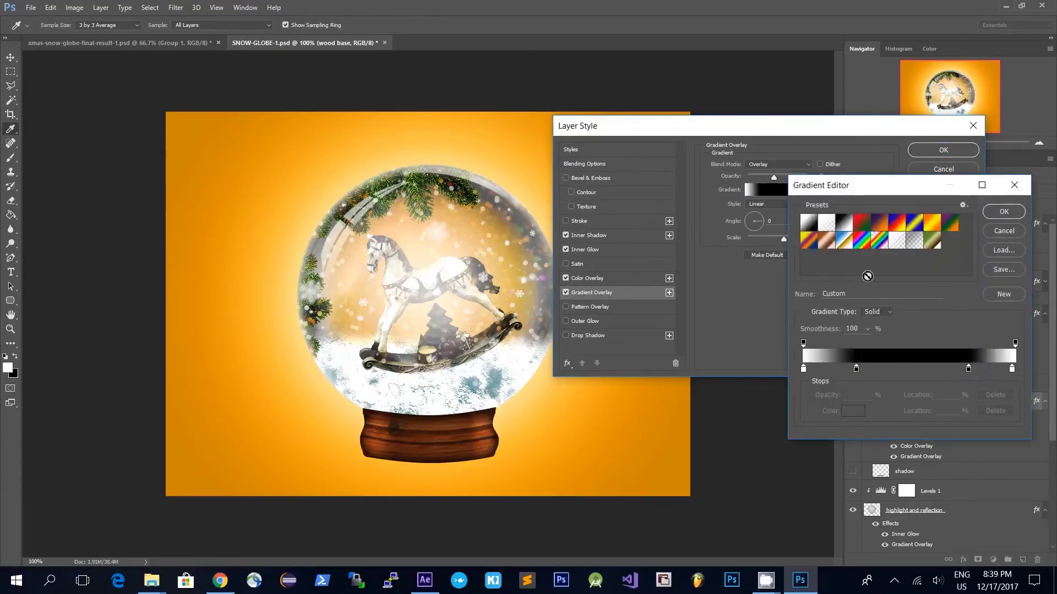
{"action": "left_click", "coordinate": [1005, 212]}
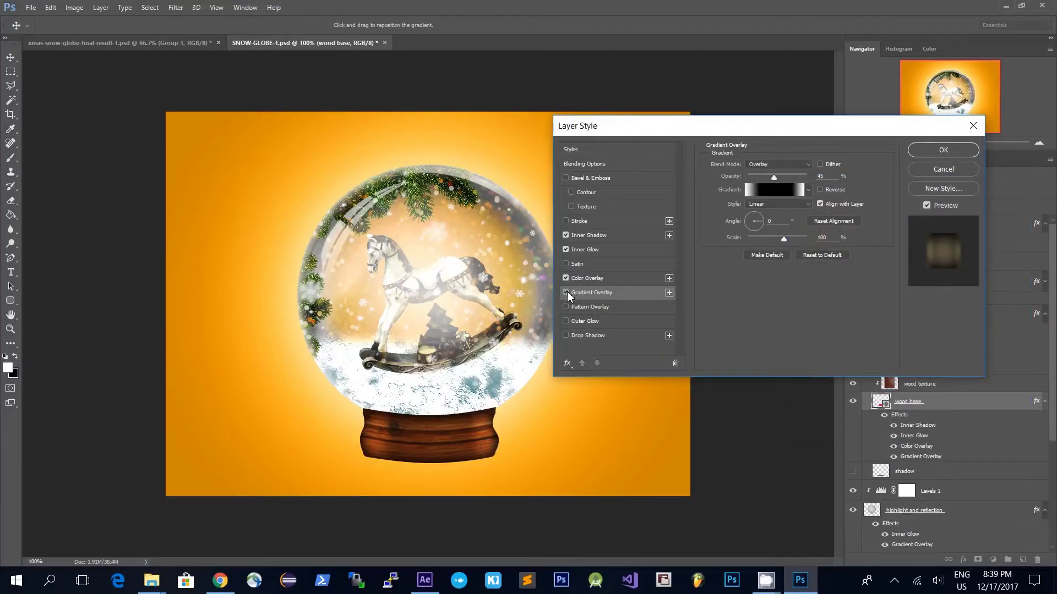
{"action": "left_click", "coordinate": [566, 293]}
{"action": "left_click", "coordinate": [566, 293]}
{"action": "left_click", "coordinate": [944, 150]}
{"action": "scroll", "coordinate": [917, 462], "scroll_direction": "down", "scroll_amount": 1}
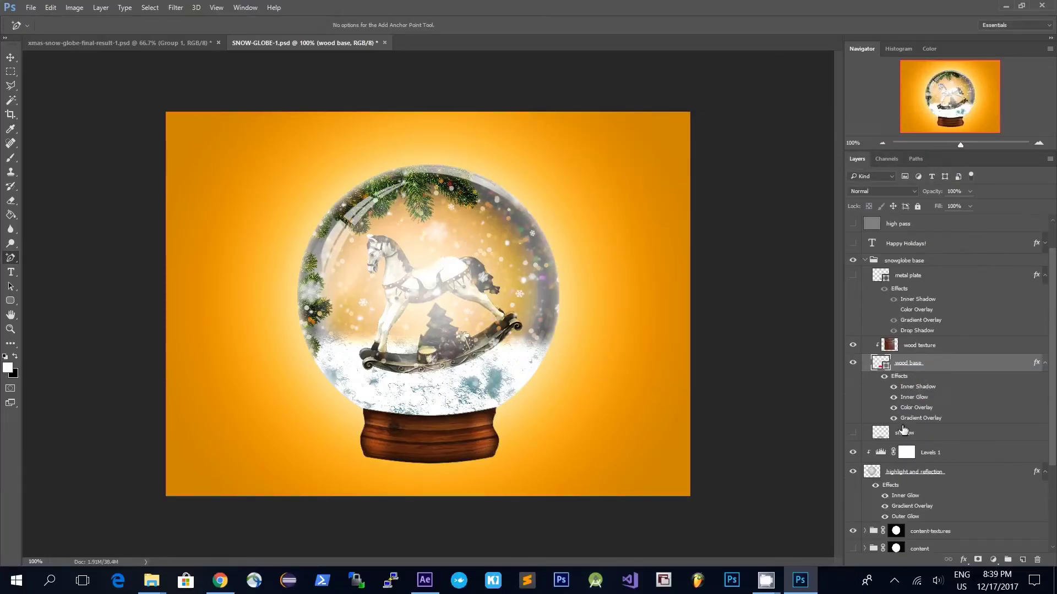
Show and re-hide the shadow layer, then draw a flat 289 × 43 px ellipse under the wooden base.
{"action": "left_click", "coordinate": [925, 438]}
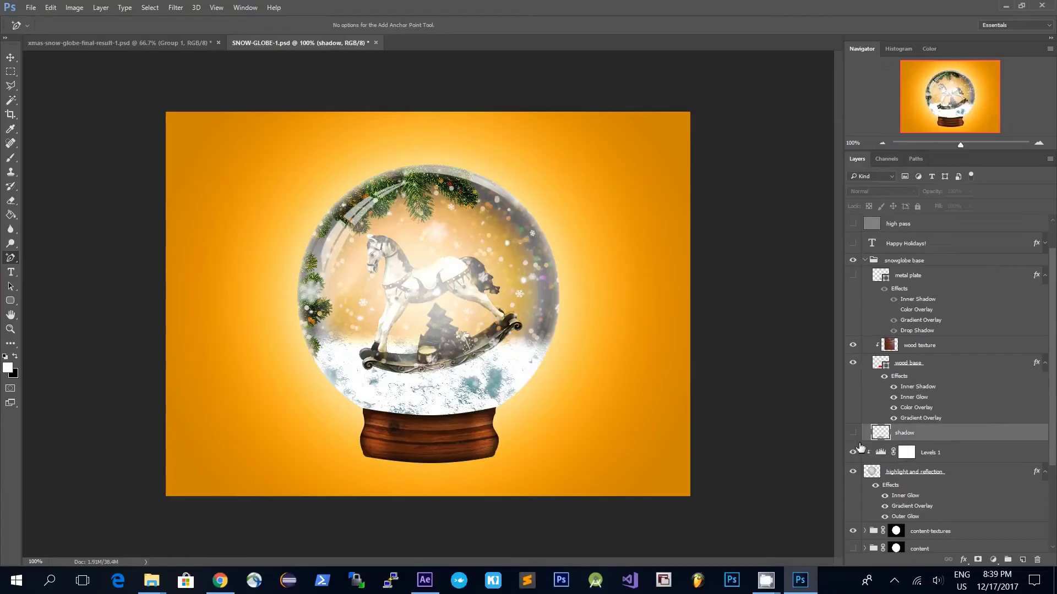
{"action": "left_click", "coordinate": [852, 434]}
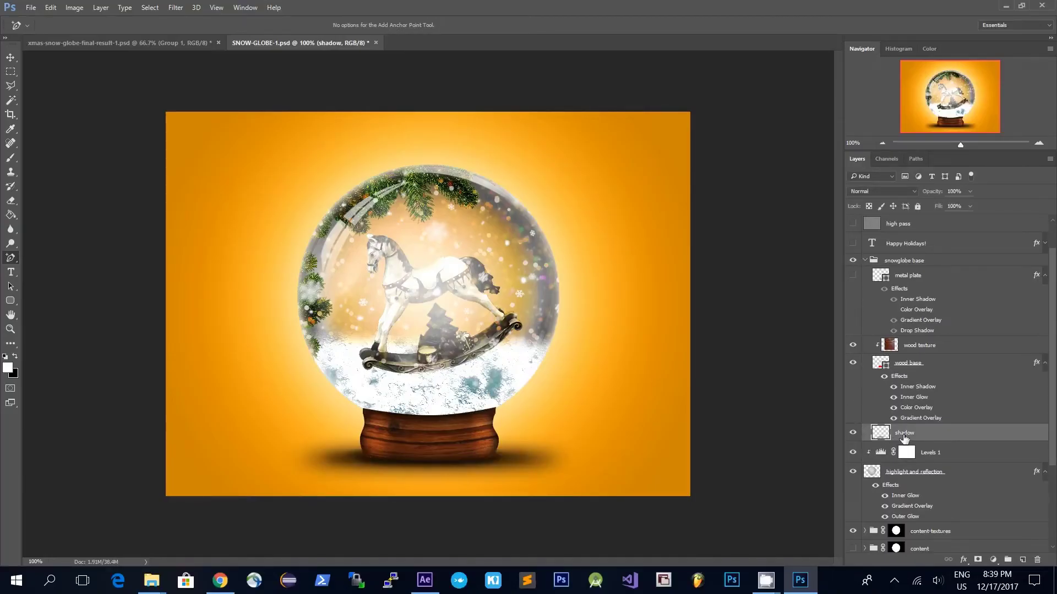
{"action": "left_click", "coordinate": [853, 435]}
{"action": "left_click", "coordinate": [6, 304]}
{"action": "left_click", "coordinate": [56, 328]}
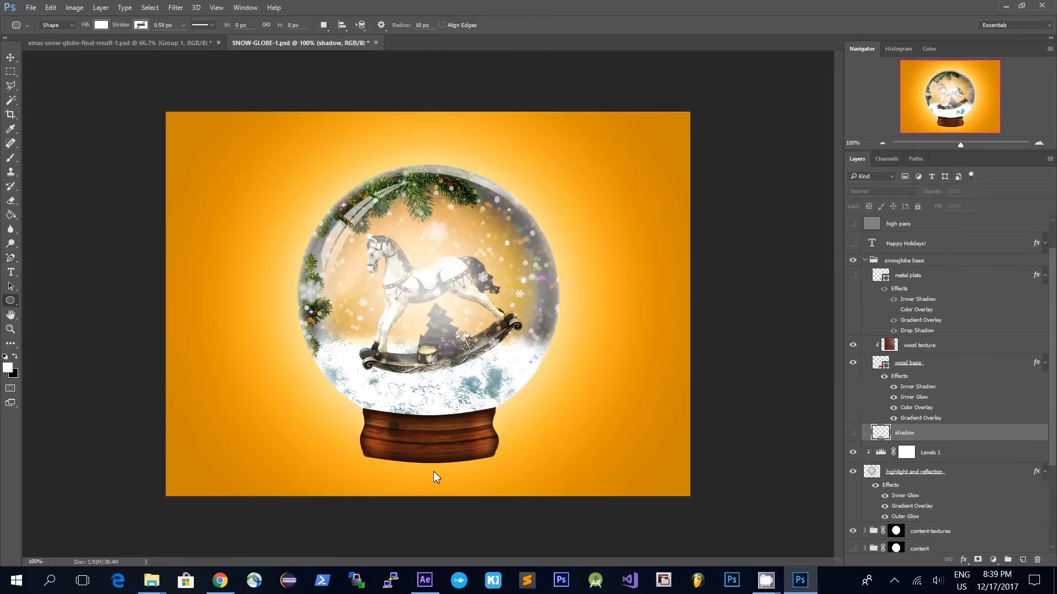
{"action": "left_click_drag", "start_coordinate": [346, 446], "coordinate": [505, 468]}
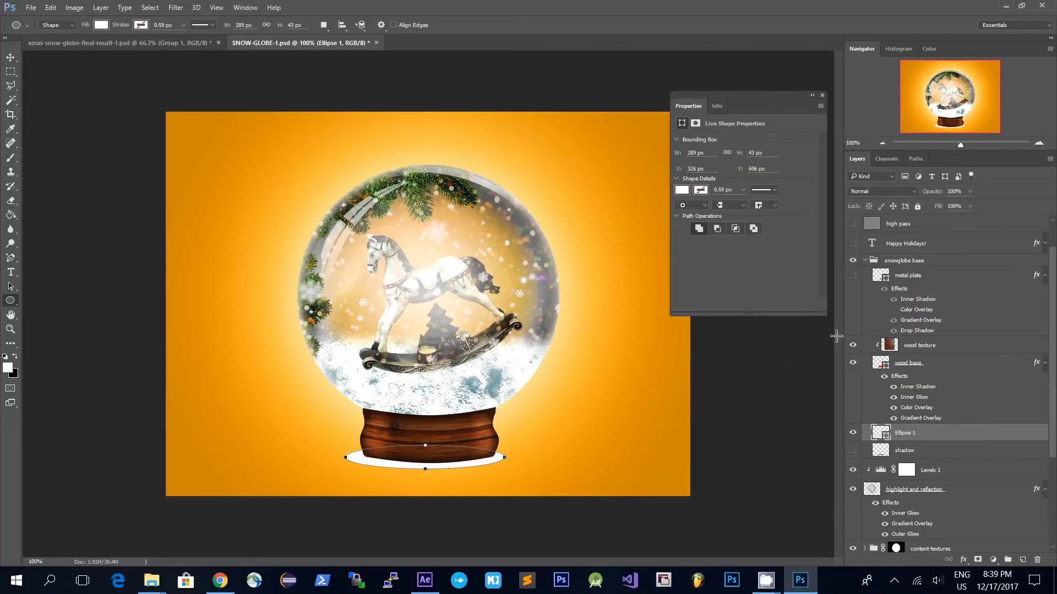
{"action": "double_click", "coordinate": [880, 433]}
Fill the test ellipse black (000000) and Gaussian-blur it, then delete it and show the original shadow layer.
{"action": "type", "text": "000000"}
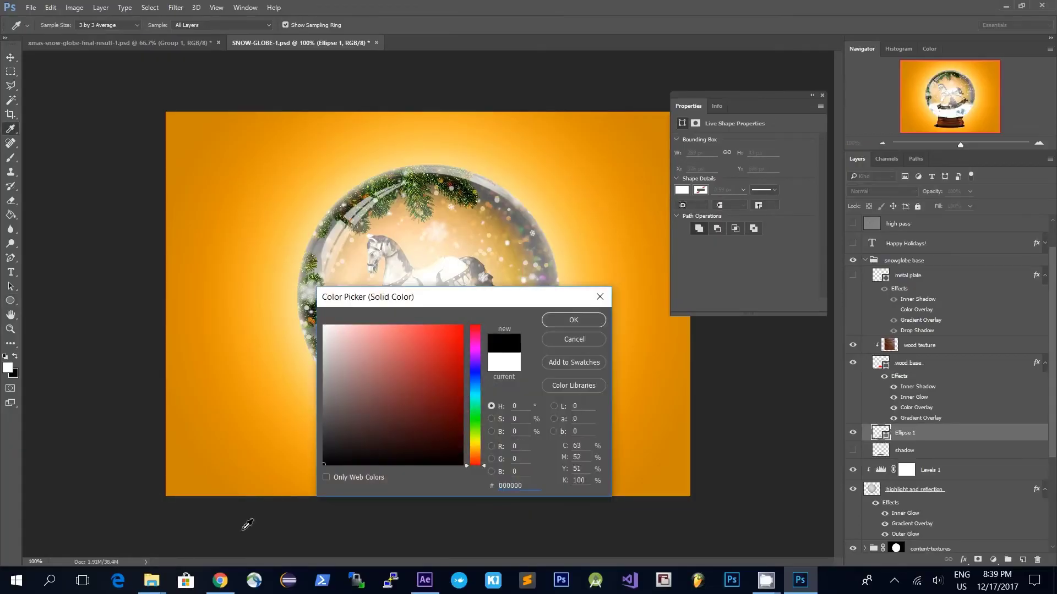
{"action": "left_click", "coordinate": [574, 319]}
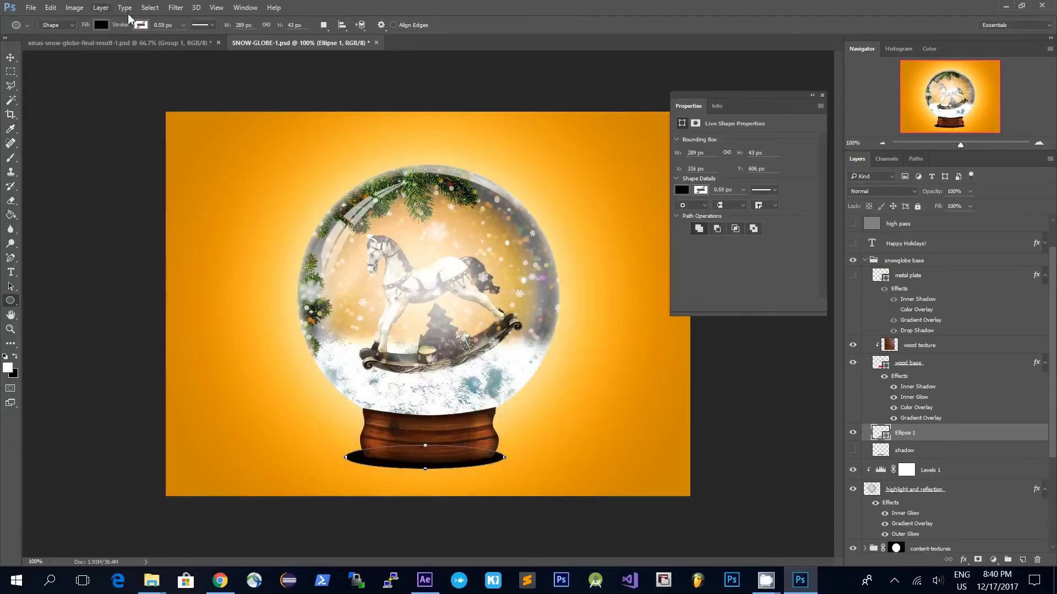
{"action": "left_click", "coordinate": [177, 8]}
{"action": "mouse_move", "coordinate": [191, 162]}
{"action": "left_click", "coordinate": [130, 213]}
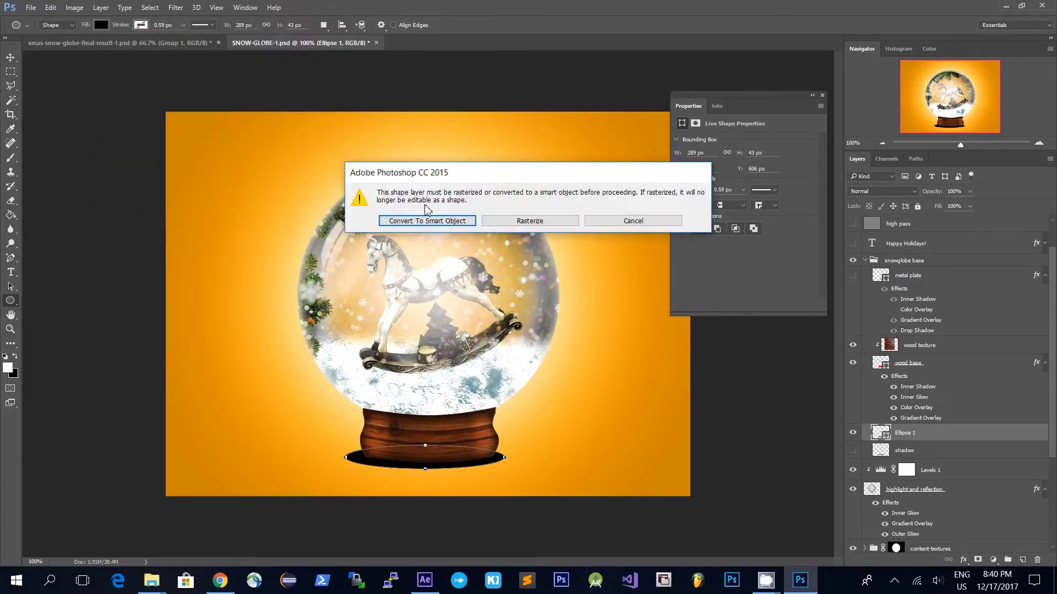
{"action": "left_click", "coordinate": [529, 221]}
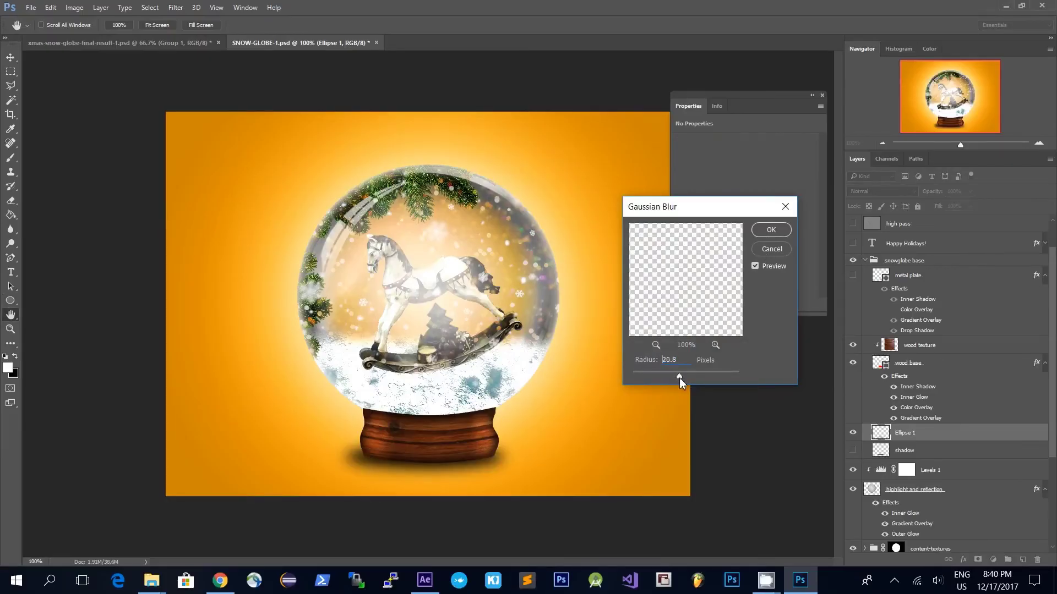
{"action": "mouse_move", "coordinate": [678, 377]}
{"action": "left_mouse_down"}
{"action": "mouse_move", "coordinate": [702, 379]}
{"action": "mouse_move", "coordinate": [689, 379]}
{"action": "left_mouse_up"}
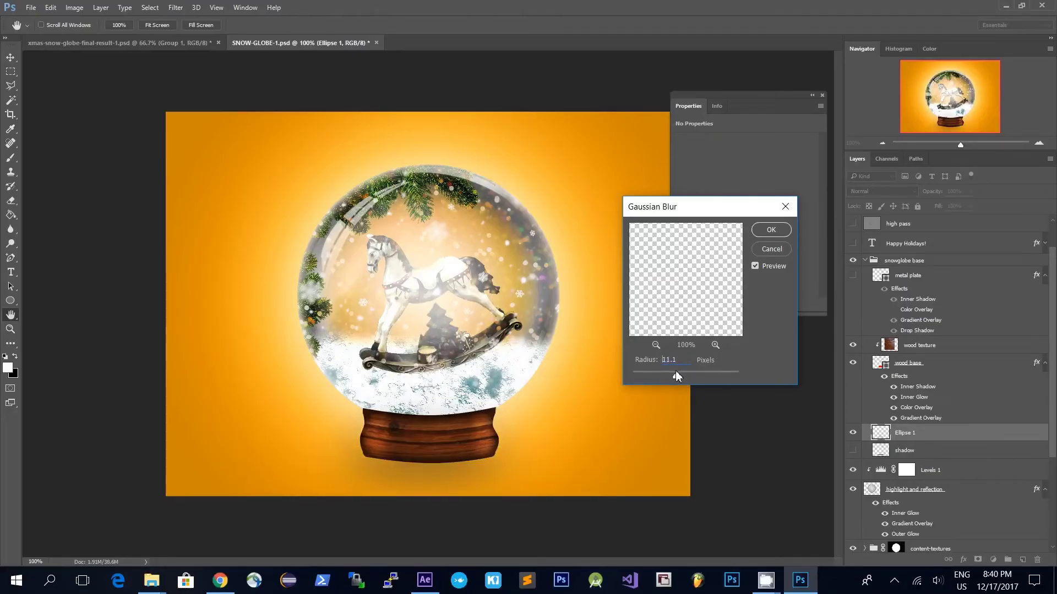
{"action": "left_click", "coordinate": [770, 234]}
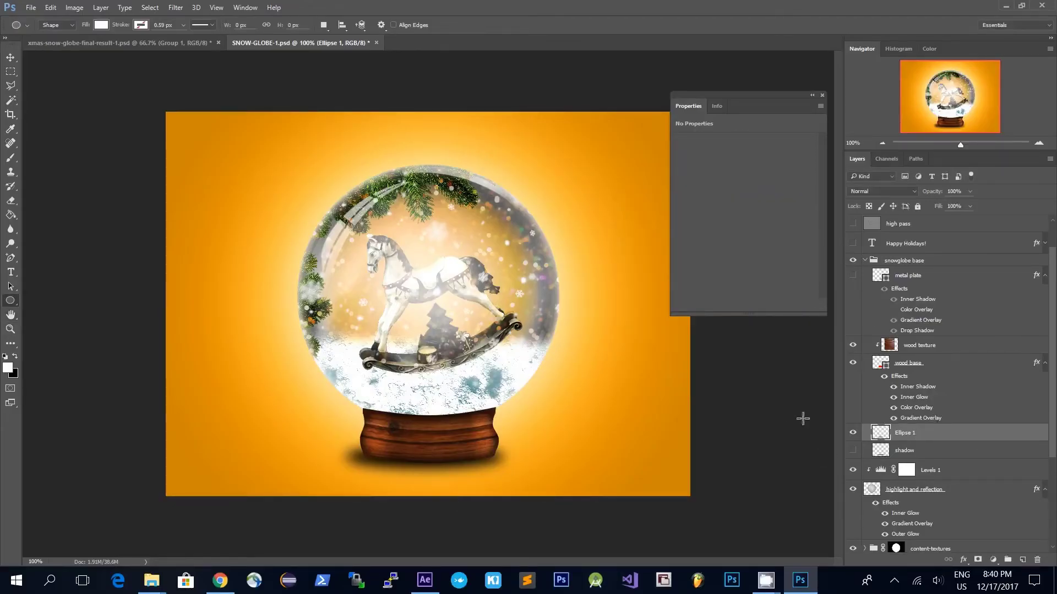
{"action": "key", "text": "Delete"}
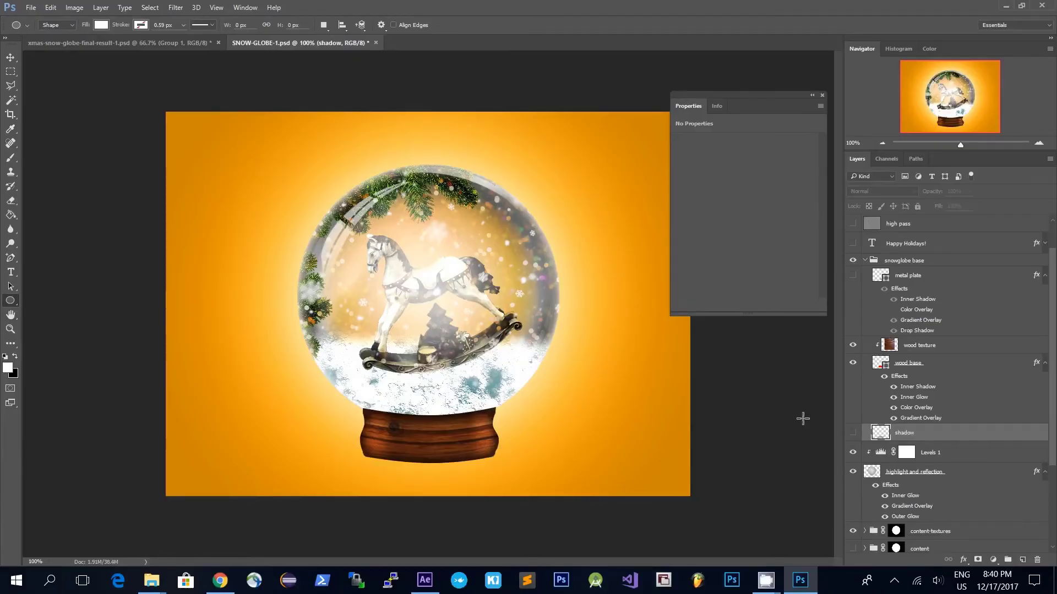
{"action": "left_click", "coordinate": [853, 433]}
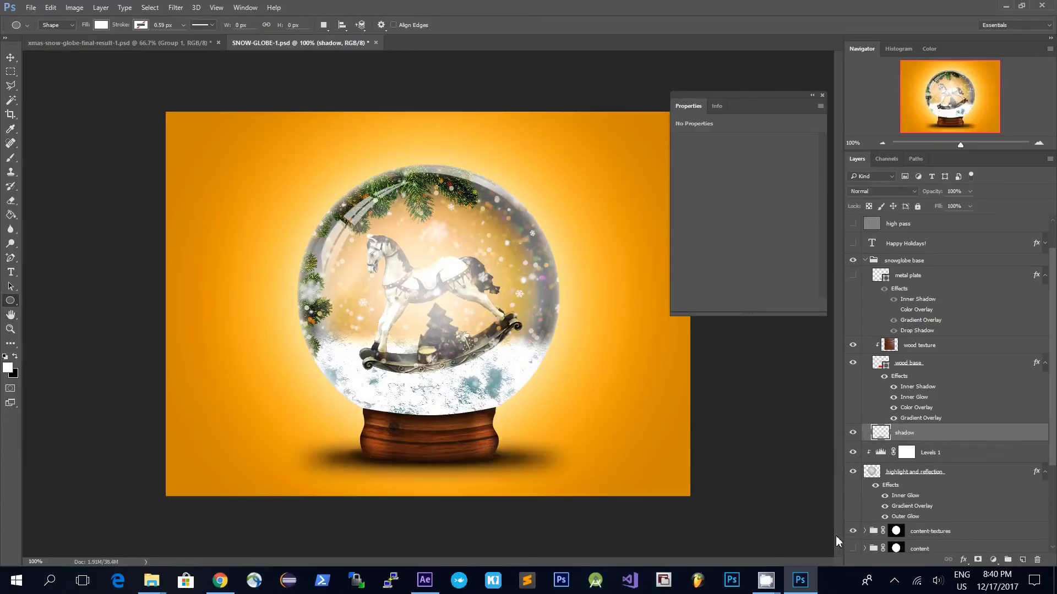
Show the gold metal plate layer, then draw a test rectangle right of the base and undo it.
{"action": "left_click", "coordinate": [938, 277]}
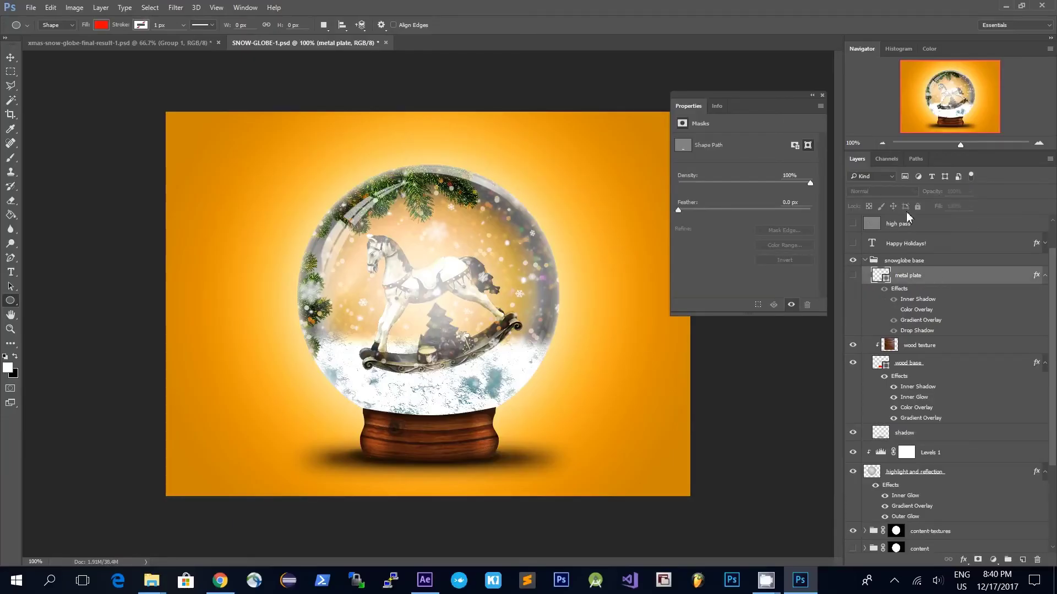
{"action": "left_click", "coordinate": [852, 276]}
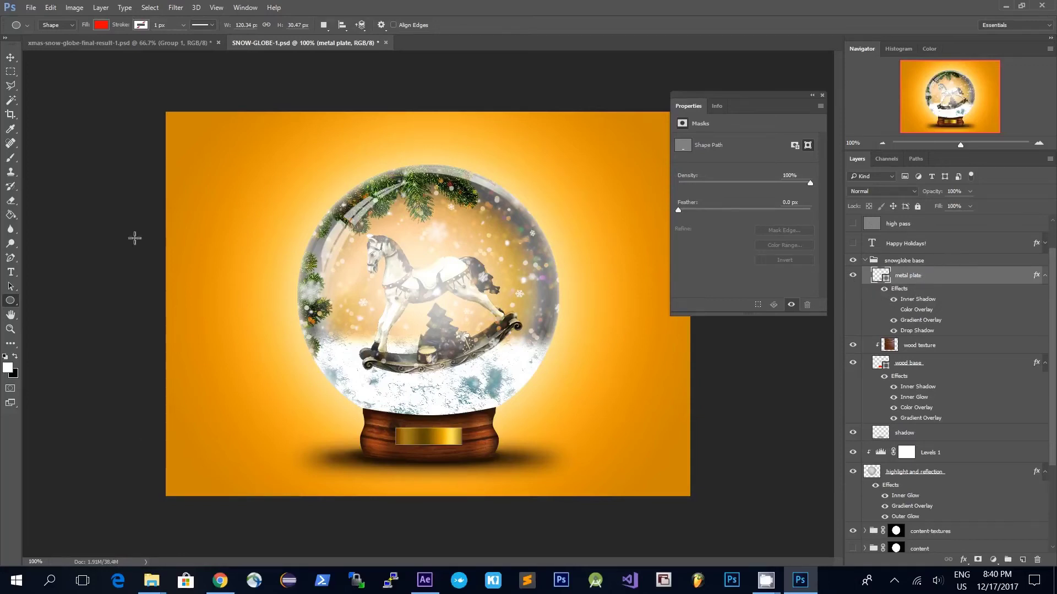
{"action": "right_click", "coordinate": [9, 301]}
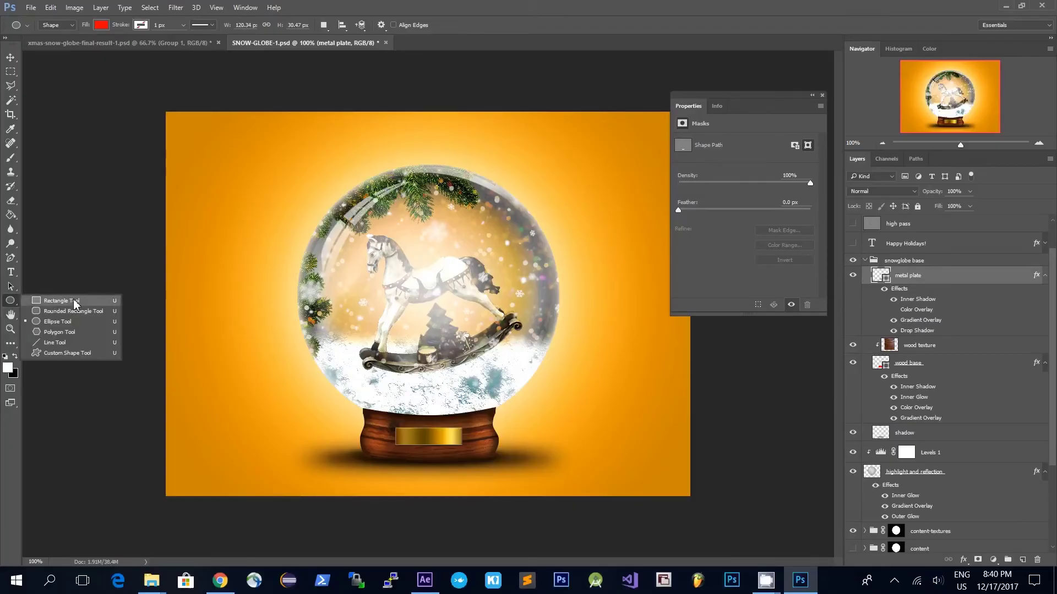
{"action": "left_click", "coordinate": [76, 303]}
{"action": "left_click_drag", "start_coordinate": [561, 418], "coordinate": [643, 440]}
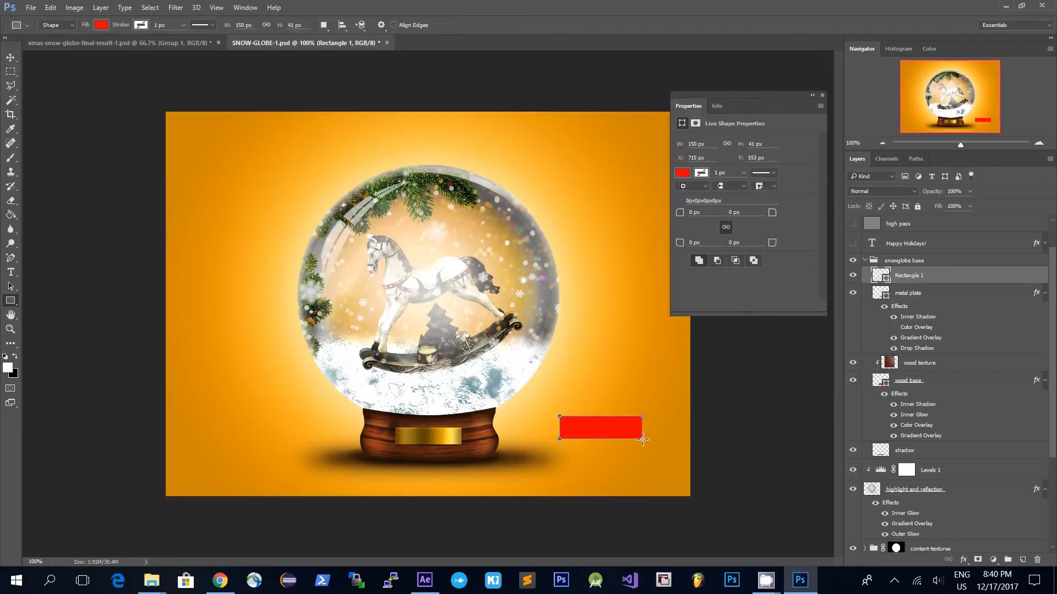
{"action": "key", "text": "ctrl+z"}
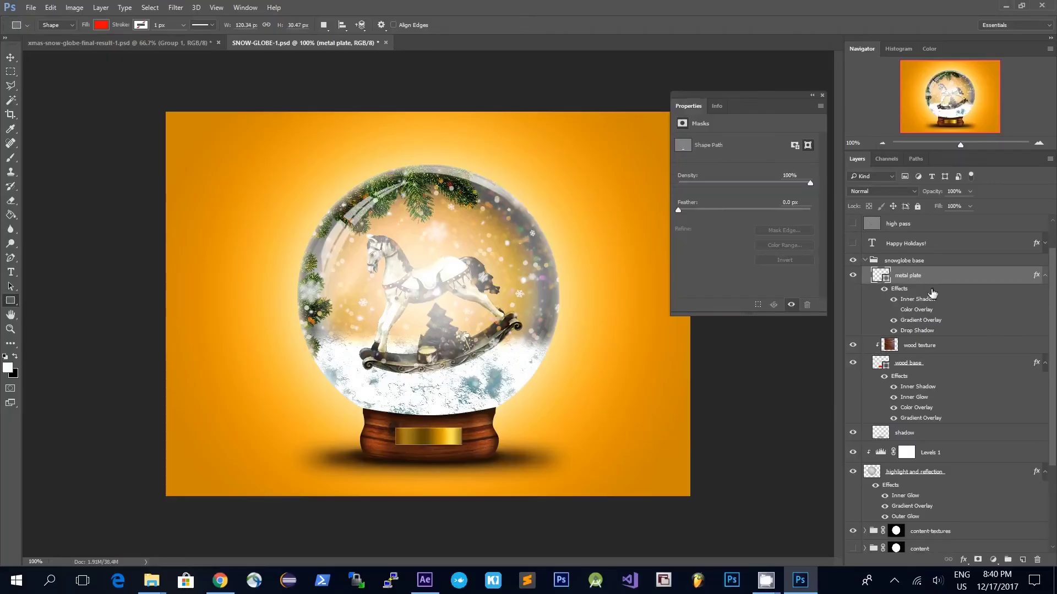
{"action": "double_click", "coordinate": [911, 289]}
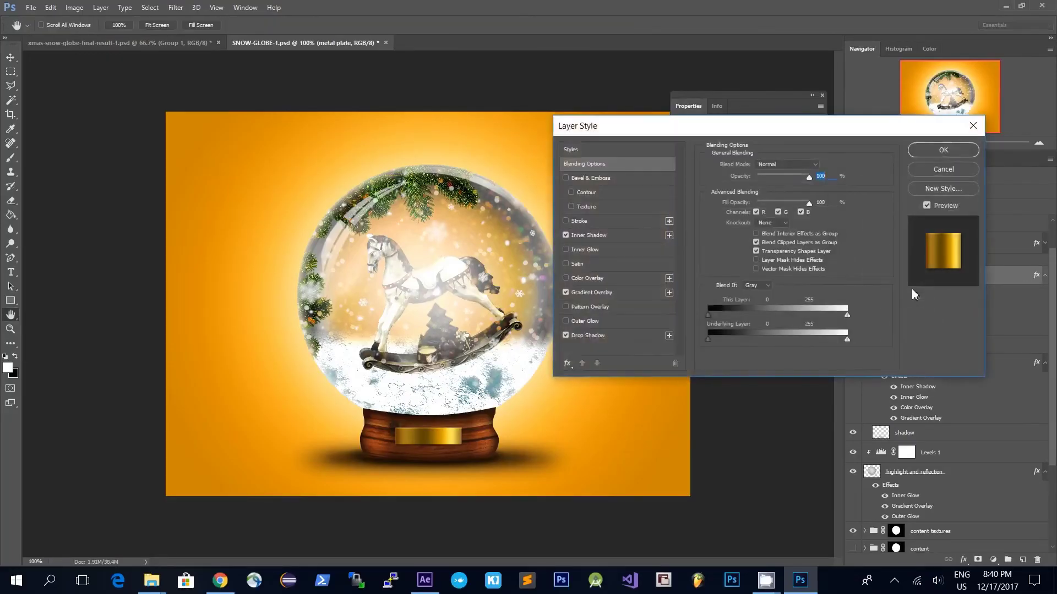
{"action": "left_click", "coordinate": [596, 236]}
{"action": "left_click", "coordinate": [566, 235]}
{"action": "left_click", "coordinate": [565, 235]}
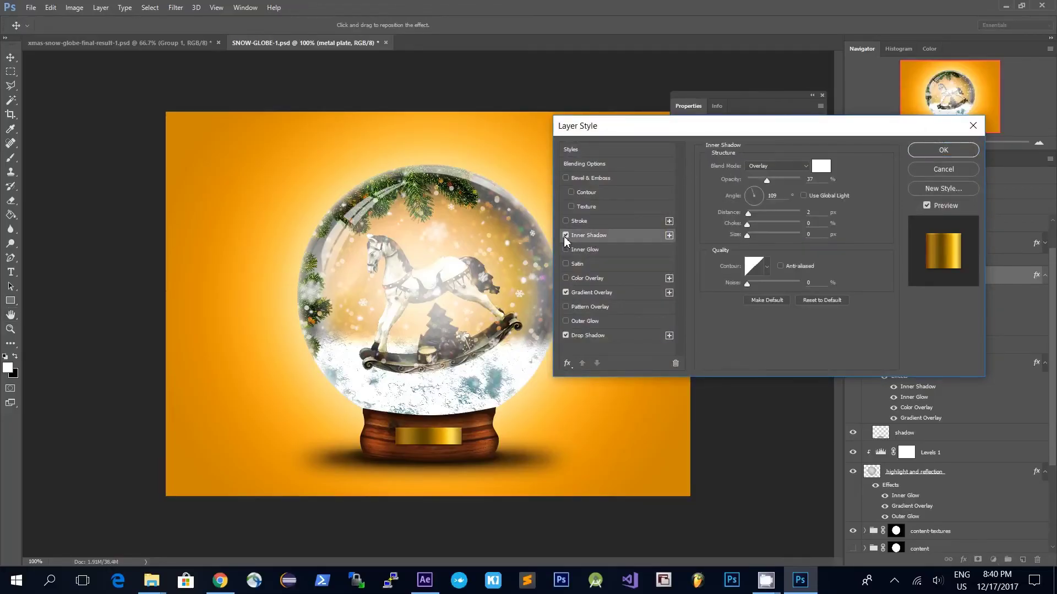
{"action": "left_click", "coordinate": [565, 237]}
{"action": "left_click", "coordinate": [565, 237]}
{"action": "left_click", "coordinate": [581, 294]}
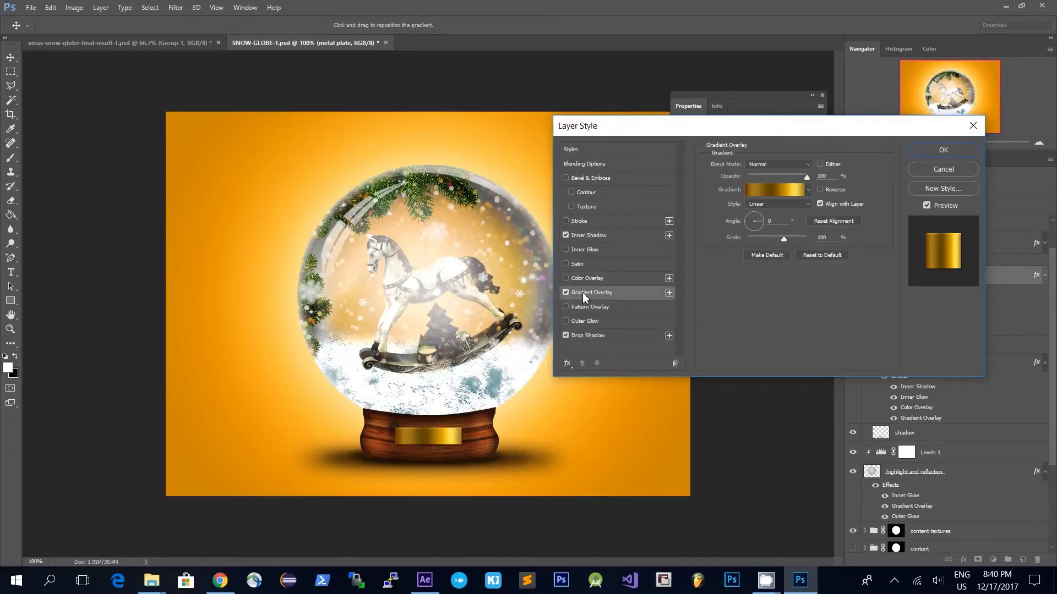
{"action": "left_click", "coordinate": [782, 190]}
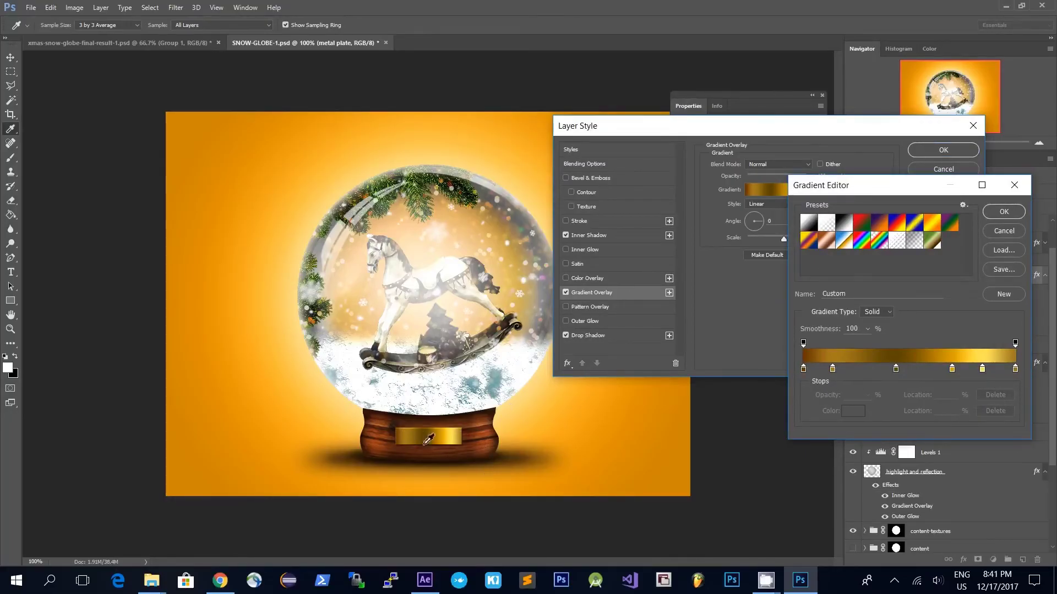
{"action": "left_click", "coordinate": [1004, 211]}
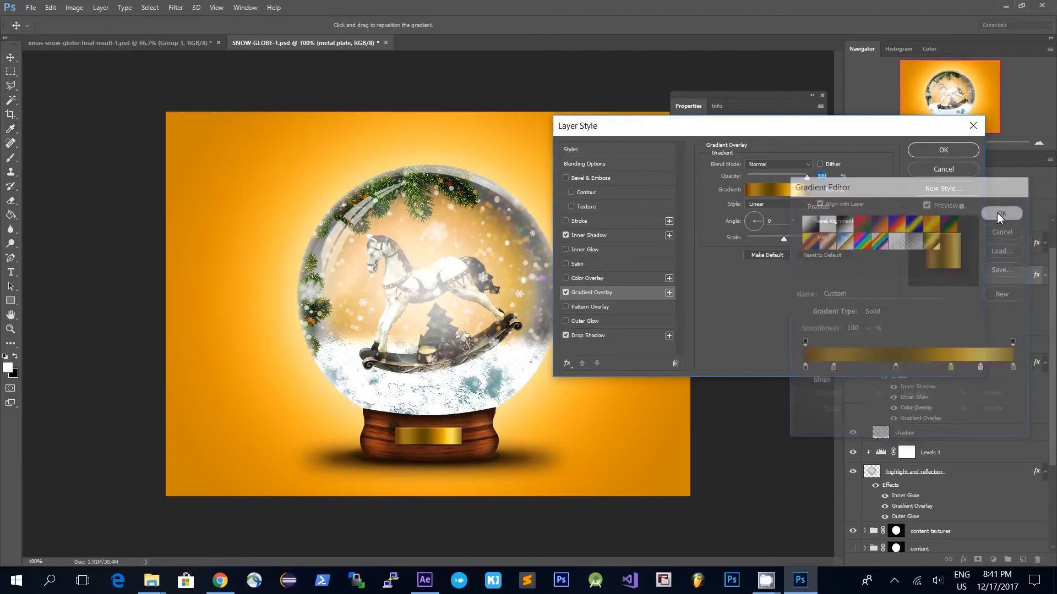
{"action": "left_click", "coordinate": [593, 337]}
{"action": "left_click", "coordinate": [566, 336]}
{"action": "left_click", "coordinate": [566, 336]}
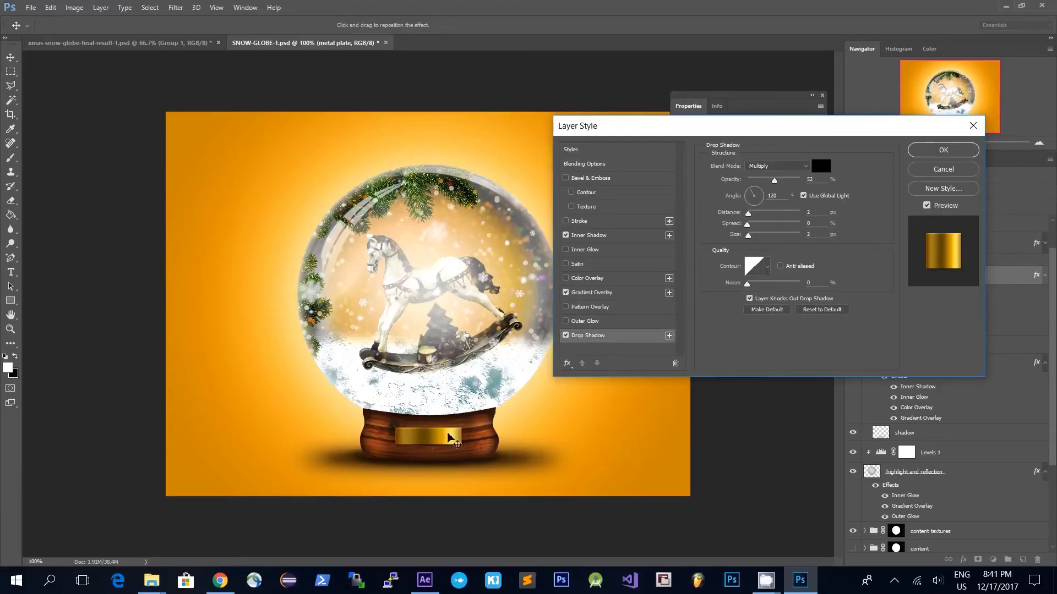
{"action": "left_click", "coordinate": [942, 150]}
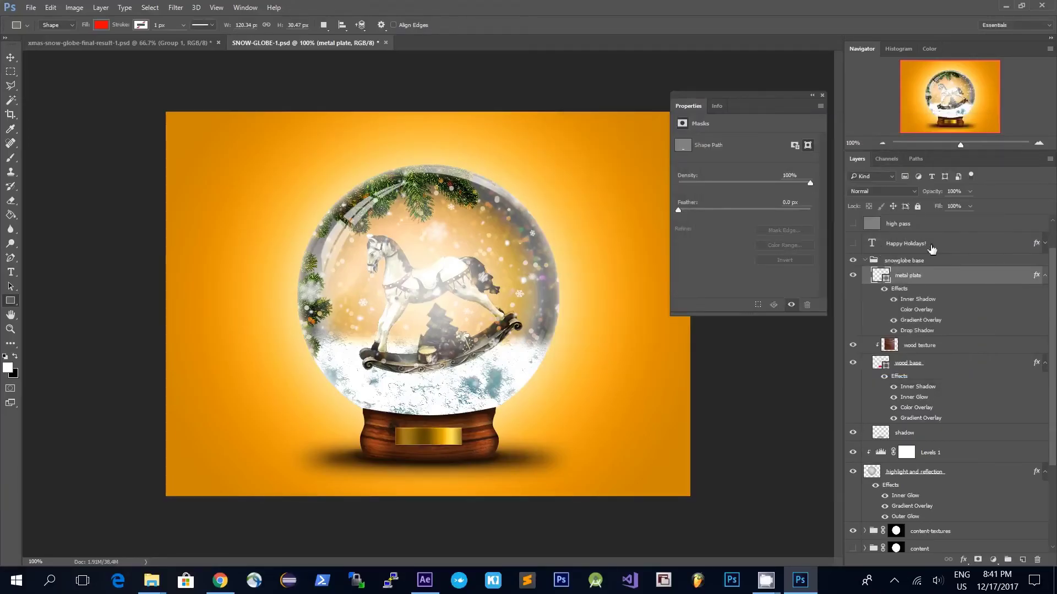
Show the Happy Holidays! text layer, collapse the snowglobe base group and enable the text's effects.
{"action": "left_click", "coordinate": [901, 251]}
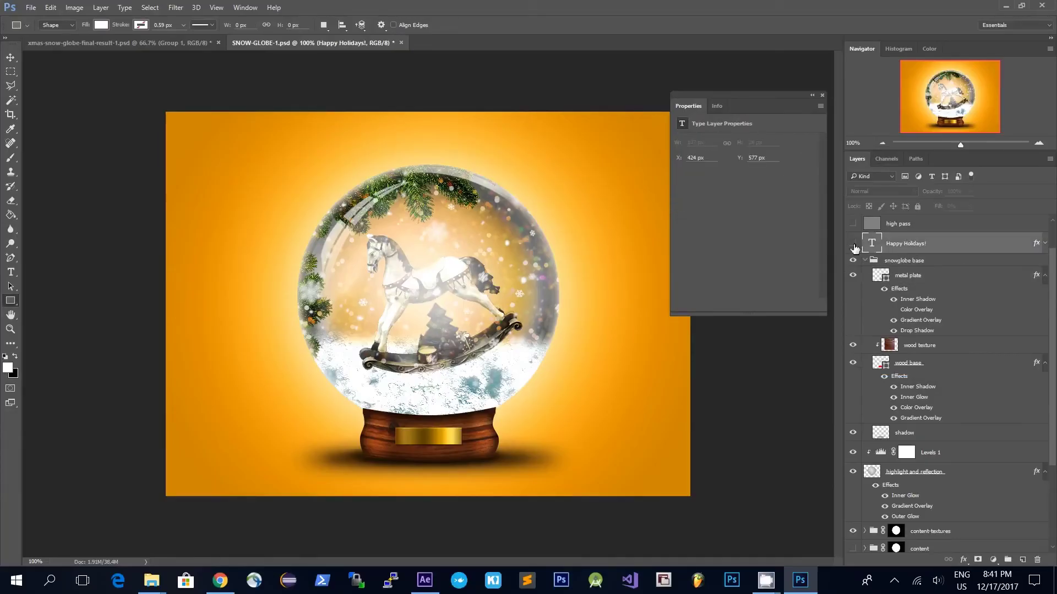
{"action": "left_click", "coordinate": [853, 244]}
{"action": "left_click", "coordinate": [865, 260]}
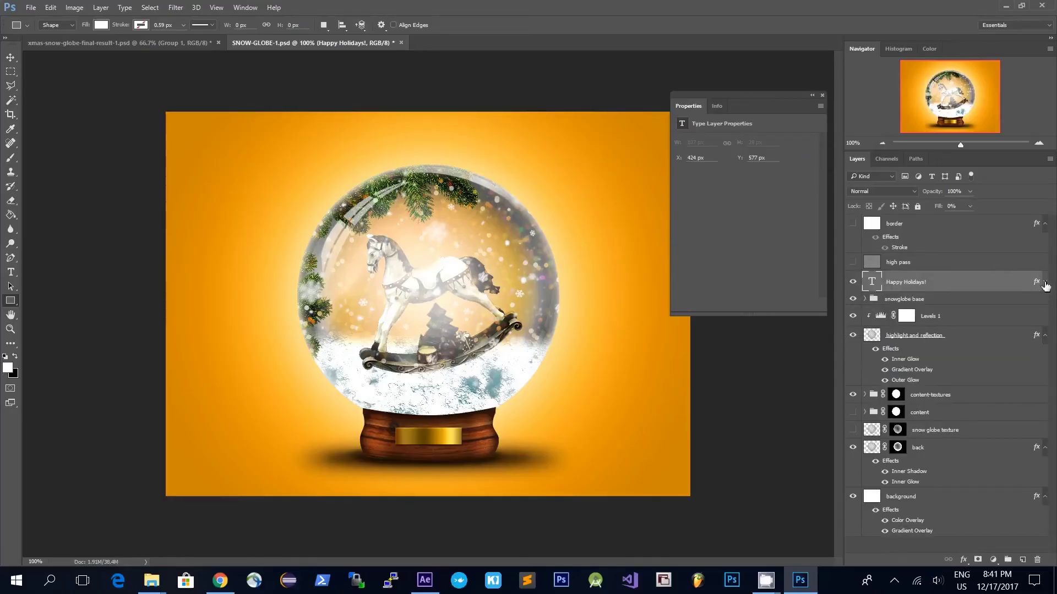
{"action": "left_click", "coordinate": [1045, 282]}
{"action": "left_click", "coordinate": [875, 297]}
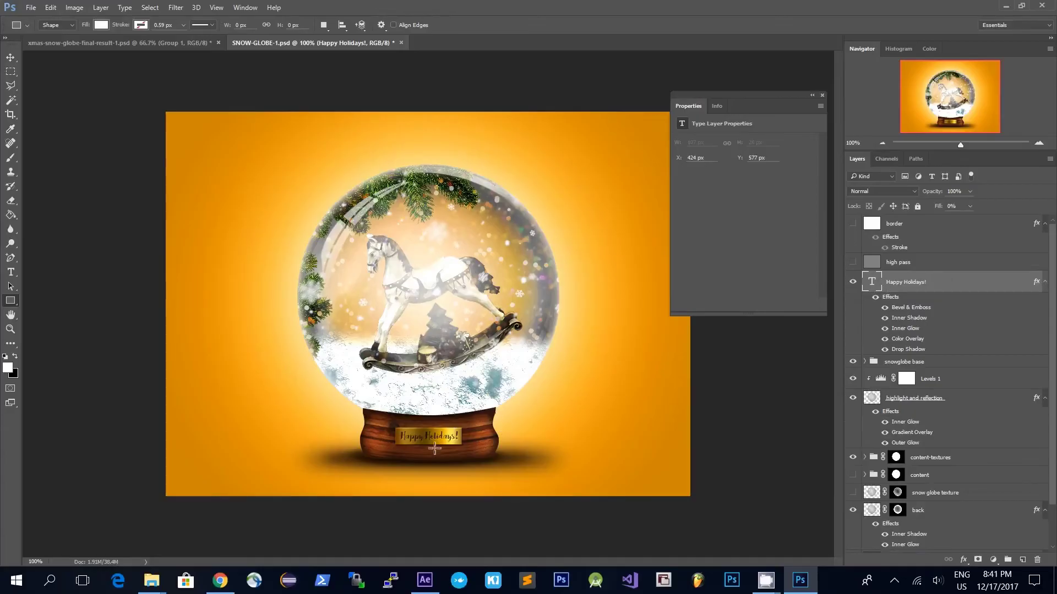
Open the plaque's 'Happy Holidays!' text for editing and commit it.
{"action": "double_click", "coordinate": [867, 285]}
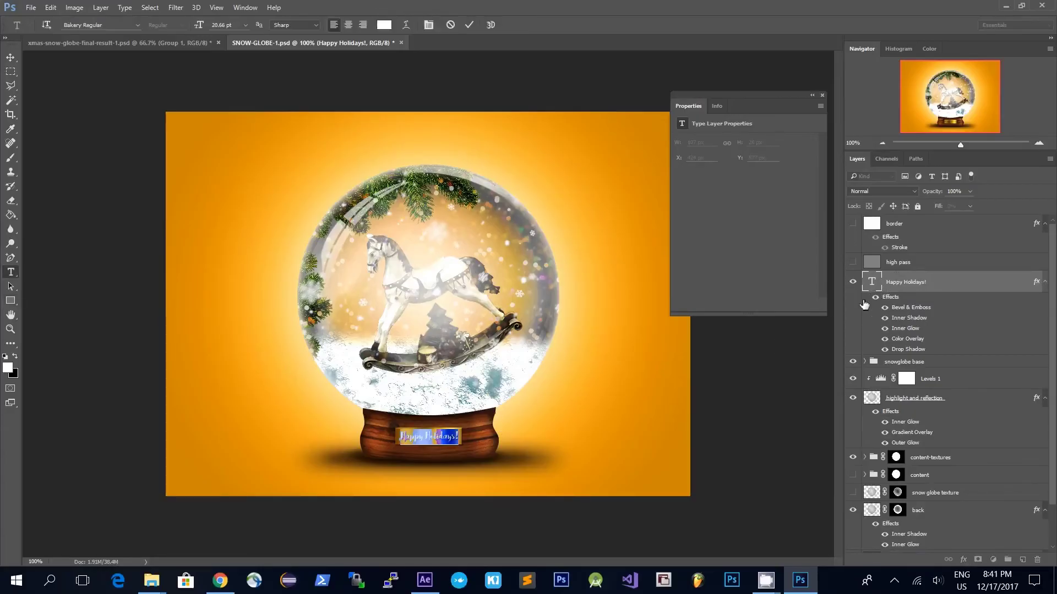
{"action": "left_click", "coordinate": [941, 281]}
{"action": "key", "text": "u"}
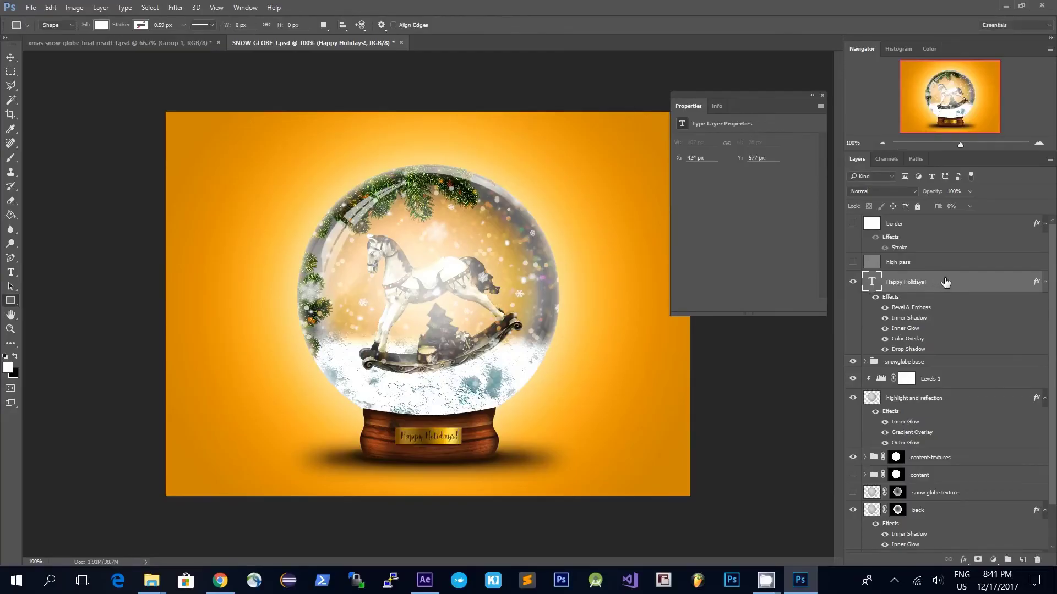
Review the text's Bevel & Emboss, Inner Shadow, Inner Glow, Color Overlay and Drop Shadow styles, then confirm with OK.
{"action": "double_click", "coordinate": [899, 297]}
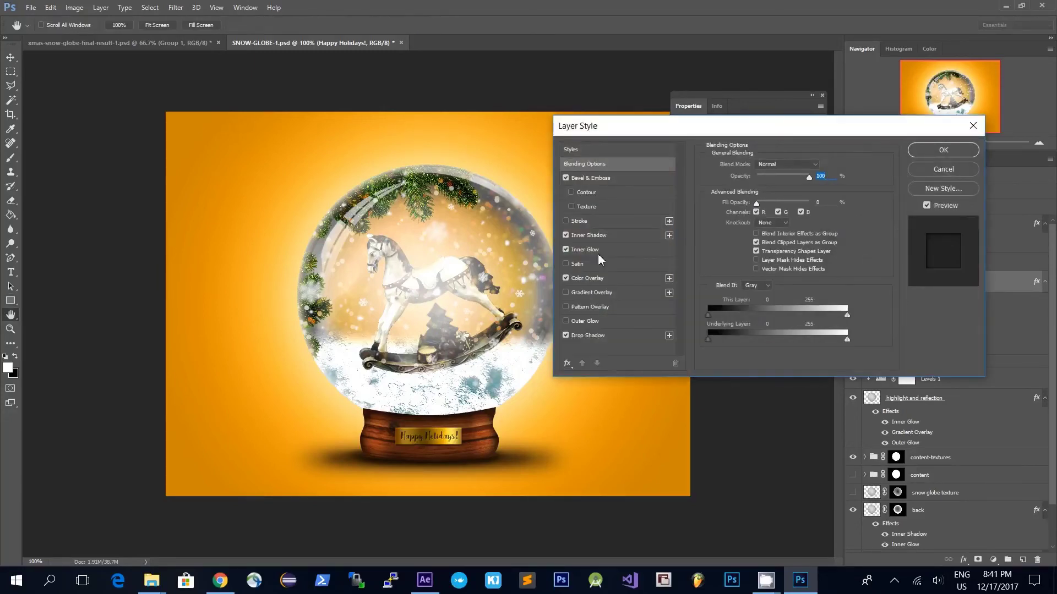
{"action": "left_click", "coordinate": [606, 179]}
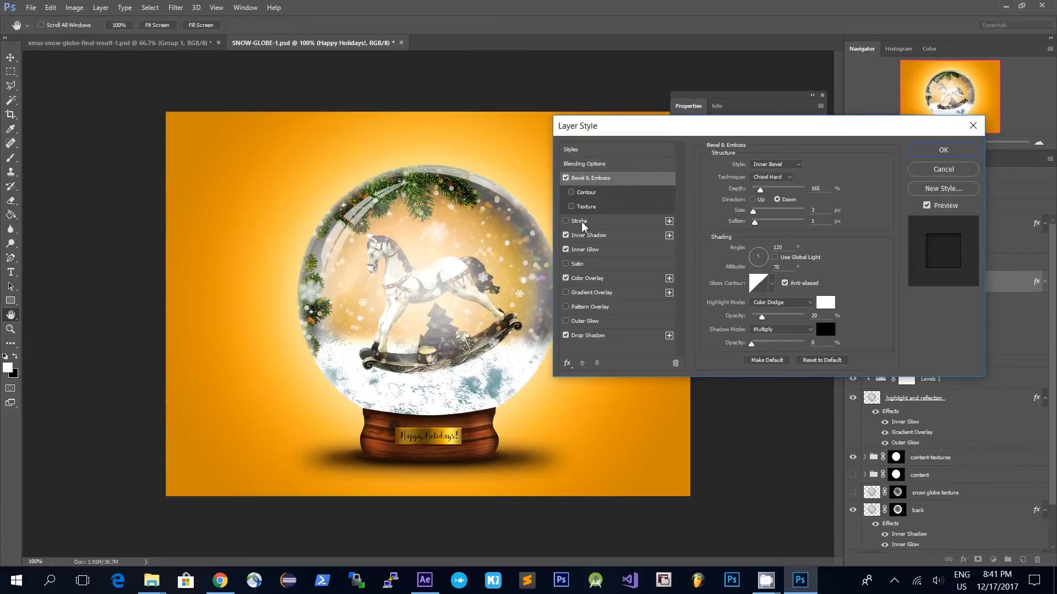
{"action": "left_click", "coordinate": [593, 242]}
{"action": "left_click", "coordinate": [565, 235]}
{"action": "left_click", "coordinate": [566, 236]}
{"action": "left_click", "coordinate": [587, 251]}
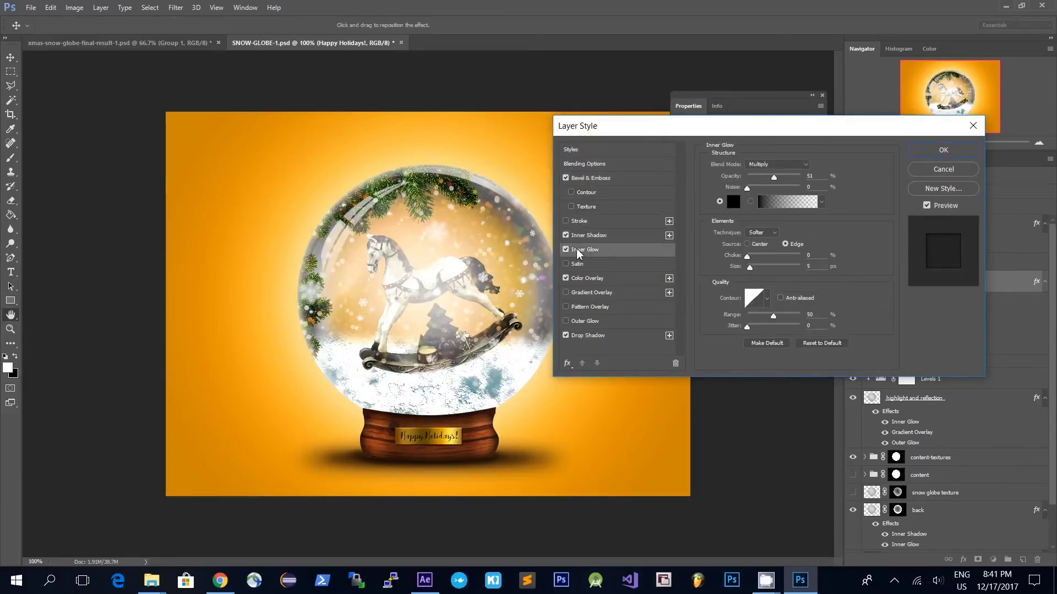
{"action": "left_click", "coordinate": [601, 279]}
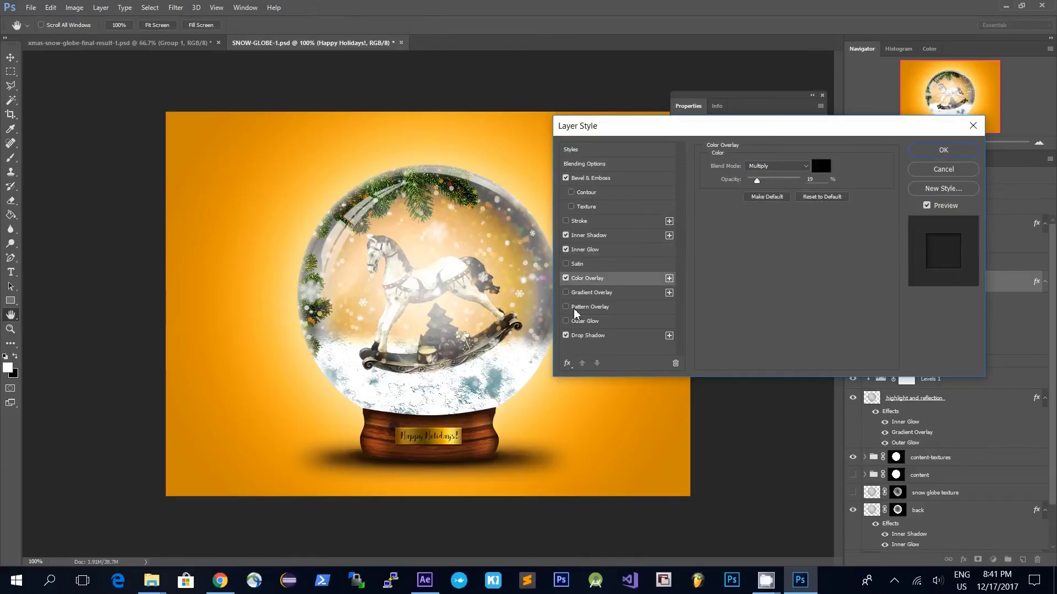
{"action": "left_click", "coordinate": [605, 337]}
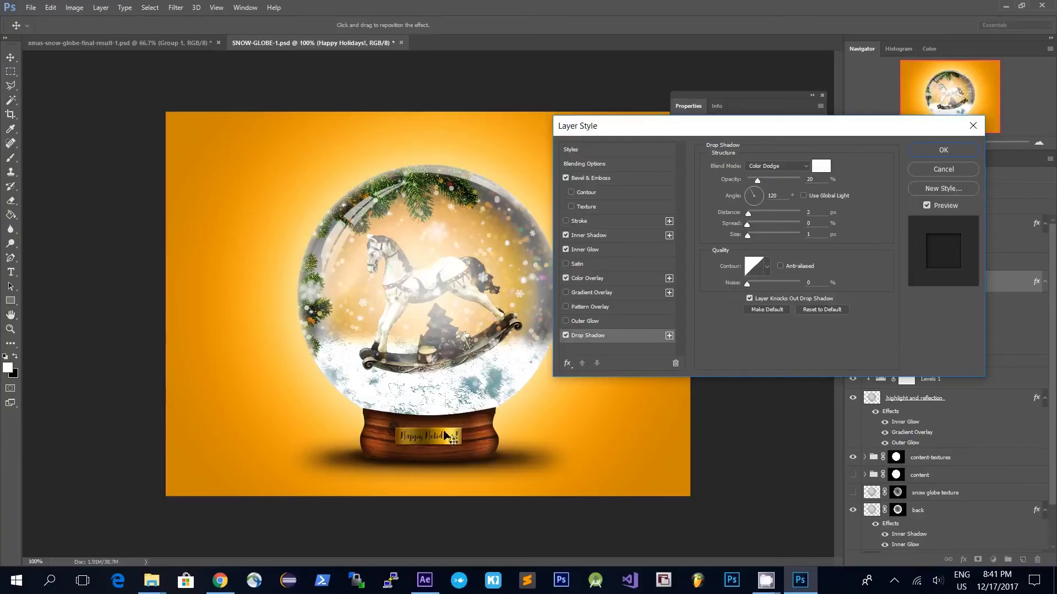
{"action": "left_click", "coordinate": [956, 153]}
{"action": "key", "text": "u"}
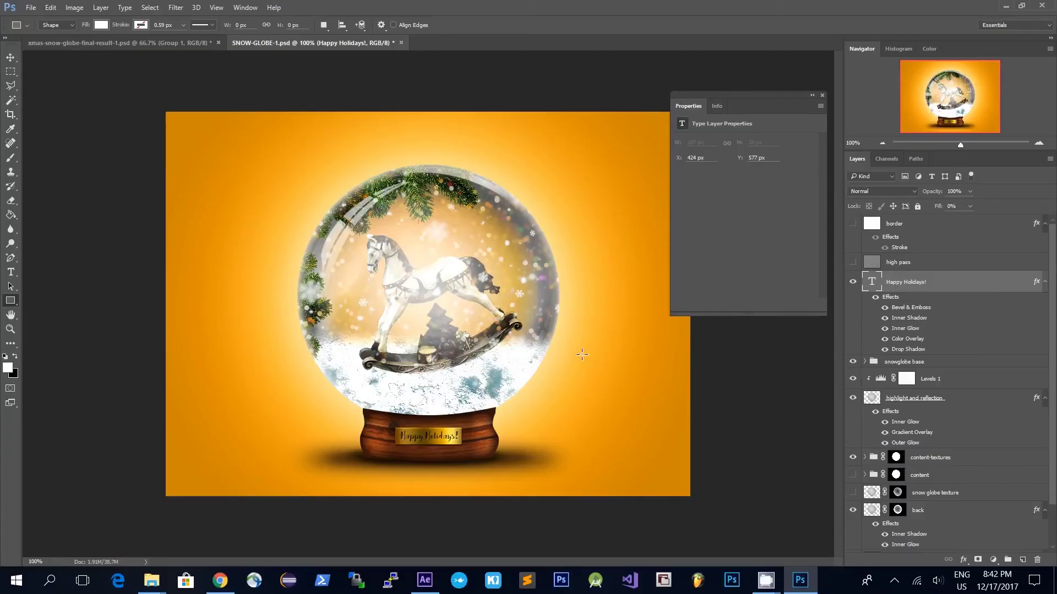
Stamp all visible layers into a new layer and apply High Pass at 3.2 px radius.
{"action": "key", "text": "ctrl+shift+alt+e"}
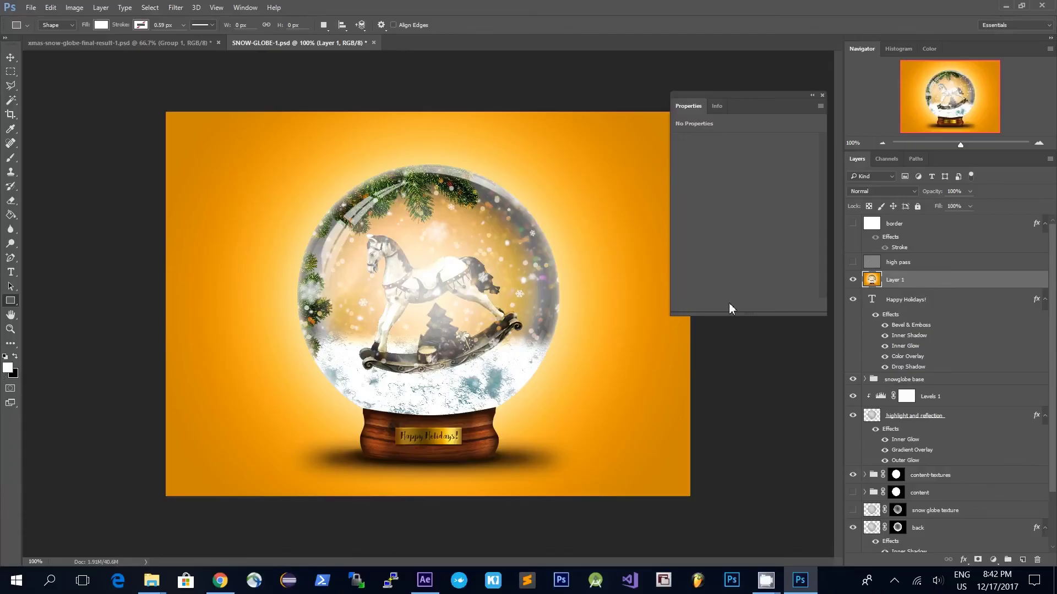
{"action": "left_click", "coordinate": [175, 8]}
{"action": "mouse_move", "coordinate": [200, 280]}
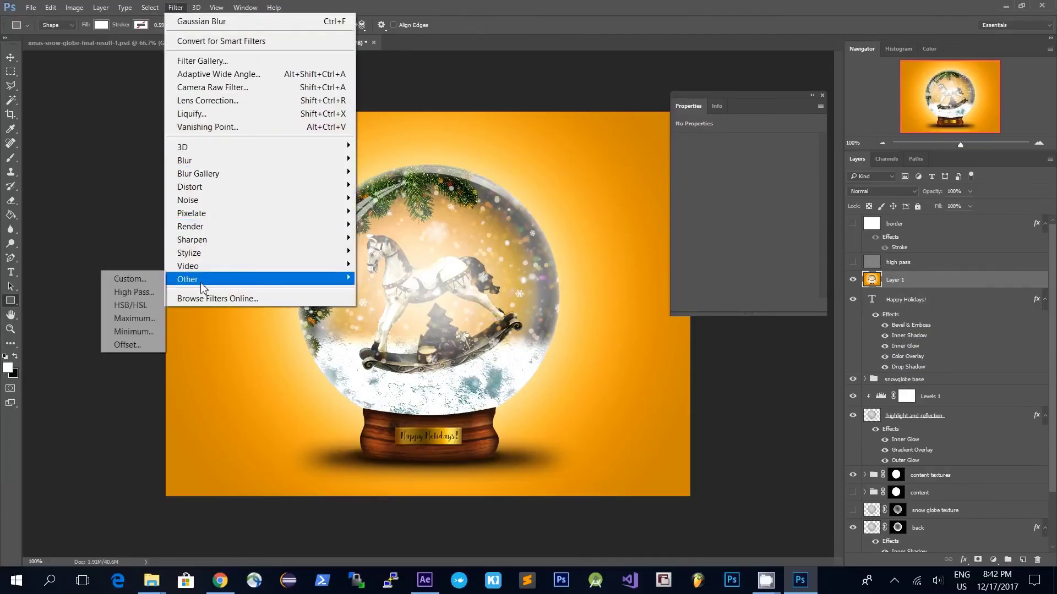
{"action": "left_click", "coordinate": [121, 298]}
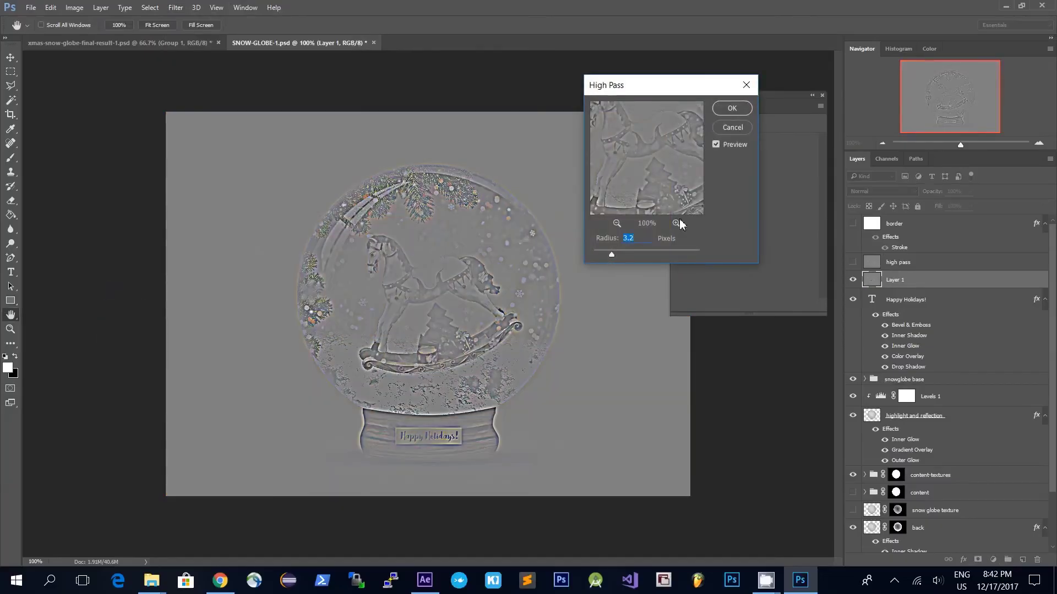
{"action": "left_click", "coordinate": [738, 111]}
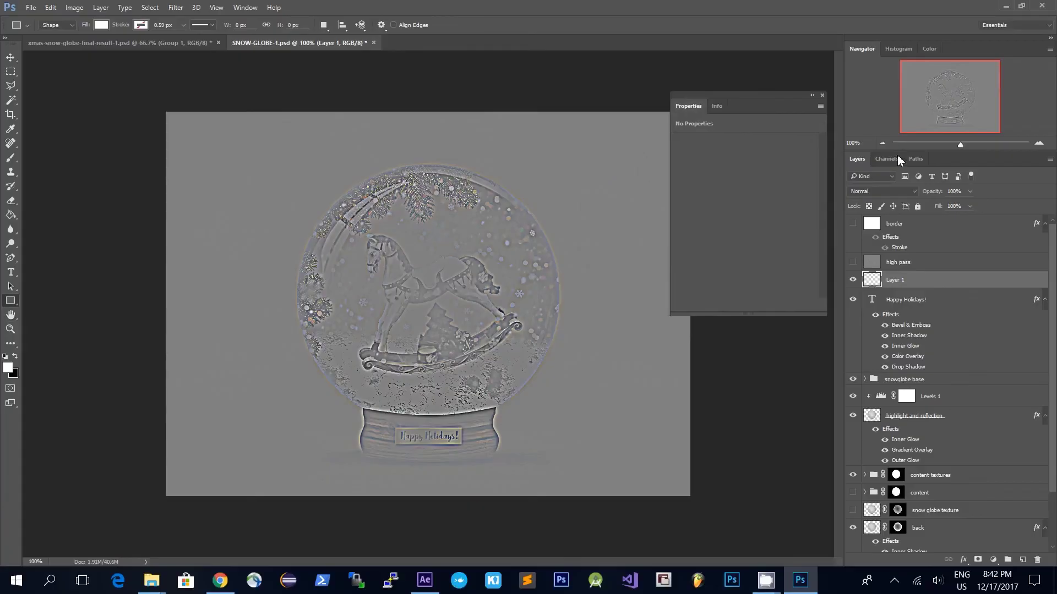
Blend the high-pass Layer 1 in Overlay mode and compare the sharpening on and off.
{"action": "left_click", "coordinate": [891, 194]}
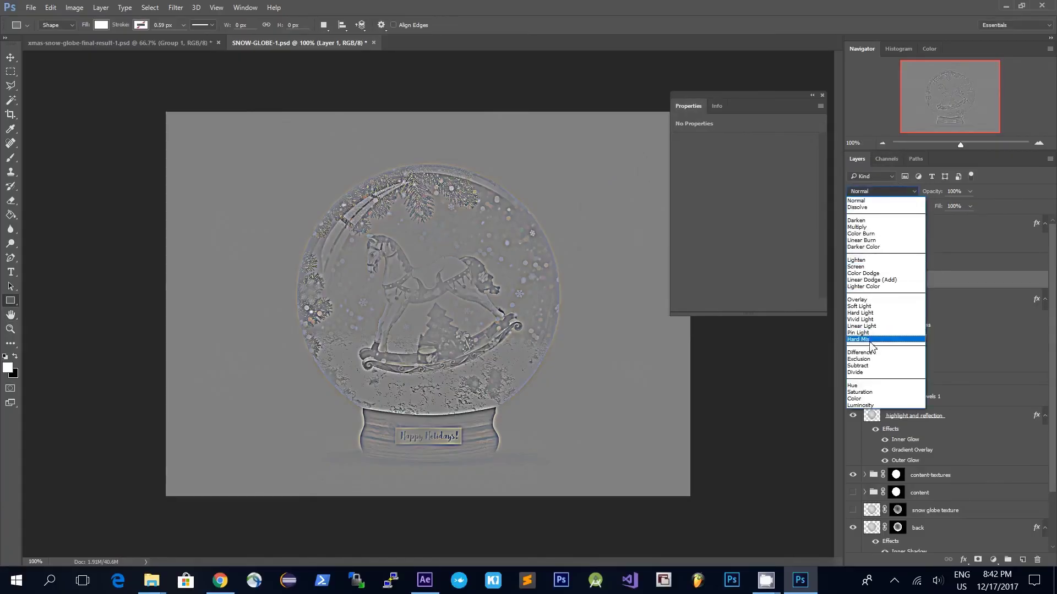
{"action": "left_click", "coordinate": [874, 304]}
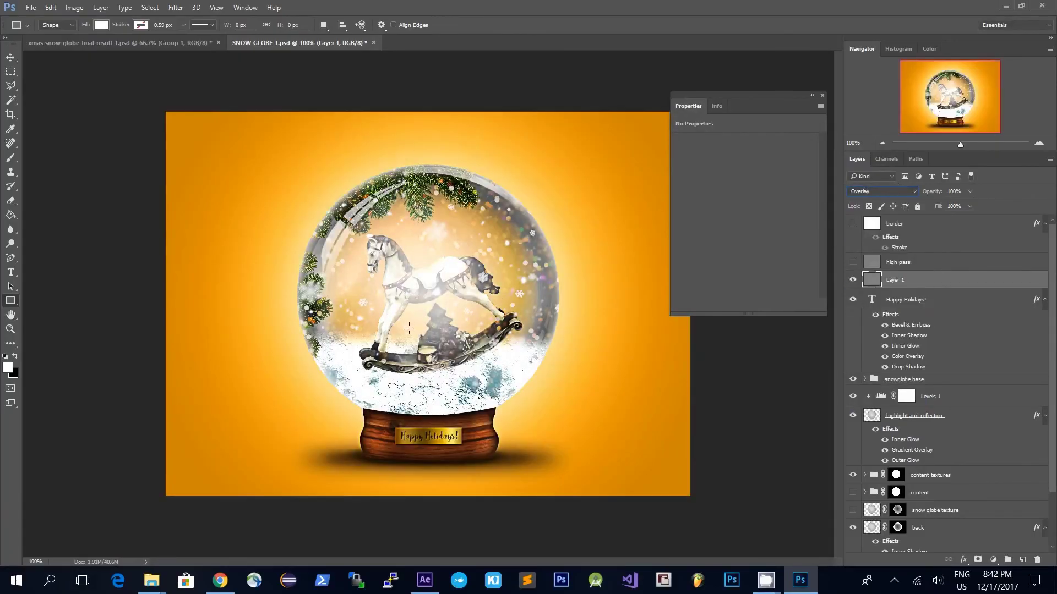
{"action": "left_click", "coordinate": [854, 280]}
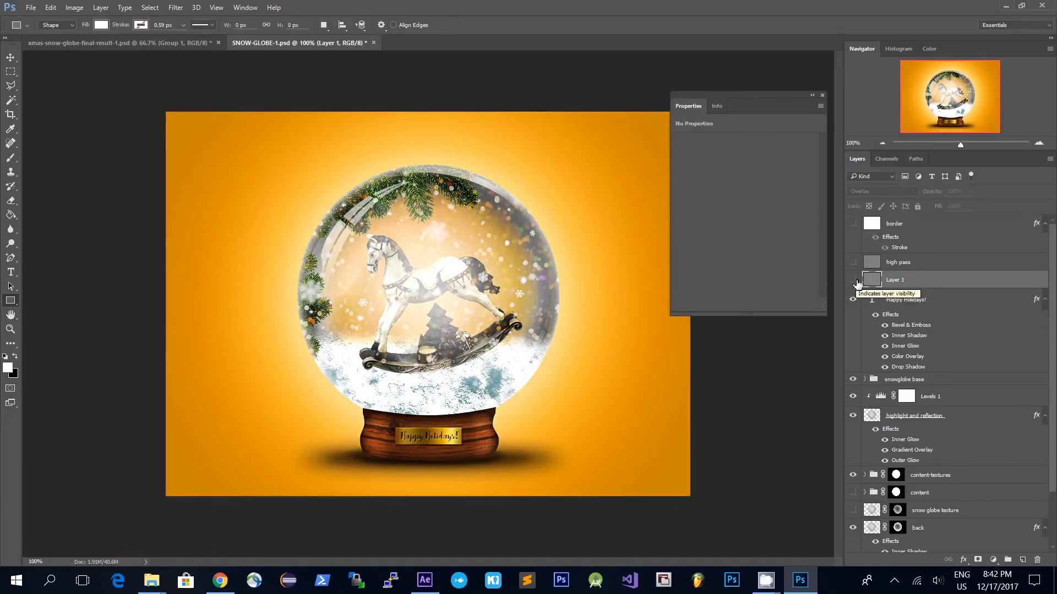
{"action": "left_click", "coordinate": [854, 280]}
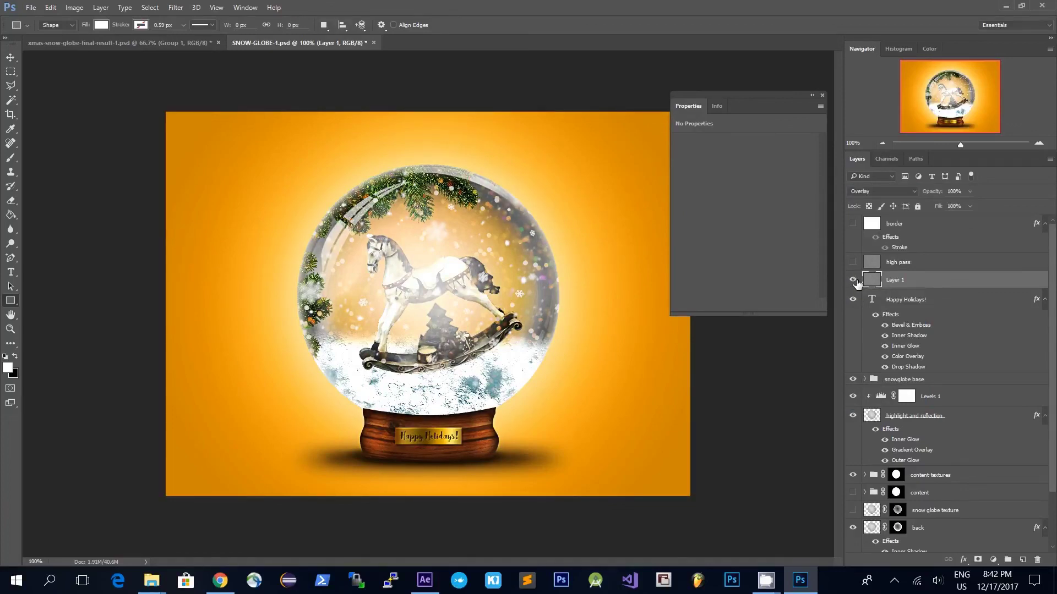
Check the border layer's frame briefly, then leave it hidden.
{"action": "left_click", "coordinate": [885, 227]}
{"action": "left_click", "coordinate": [853, 224]}
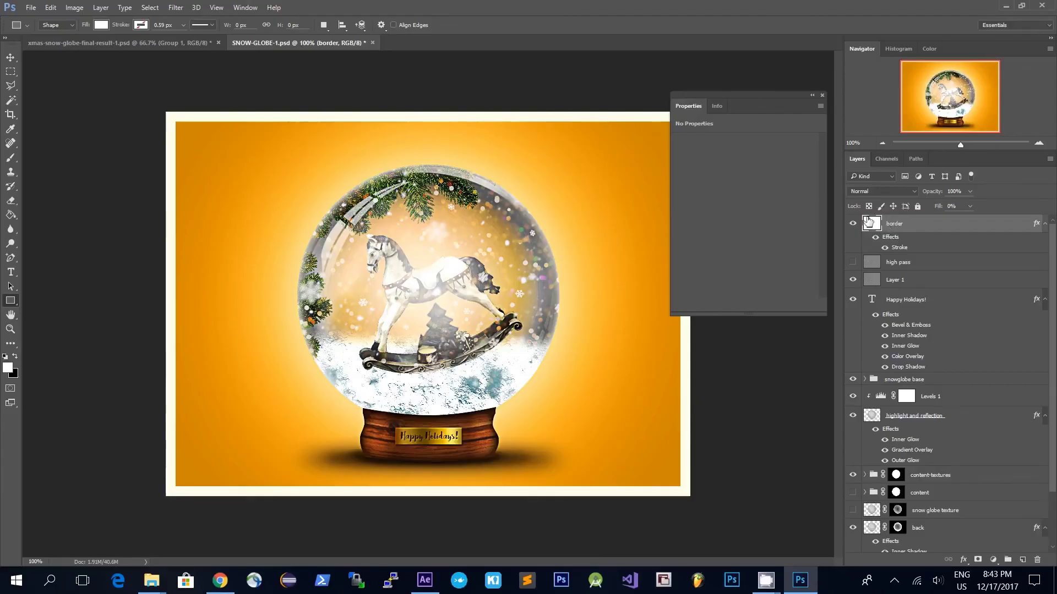
{"action": "left_click", "coordinate": [853, 224]}
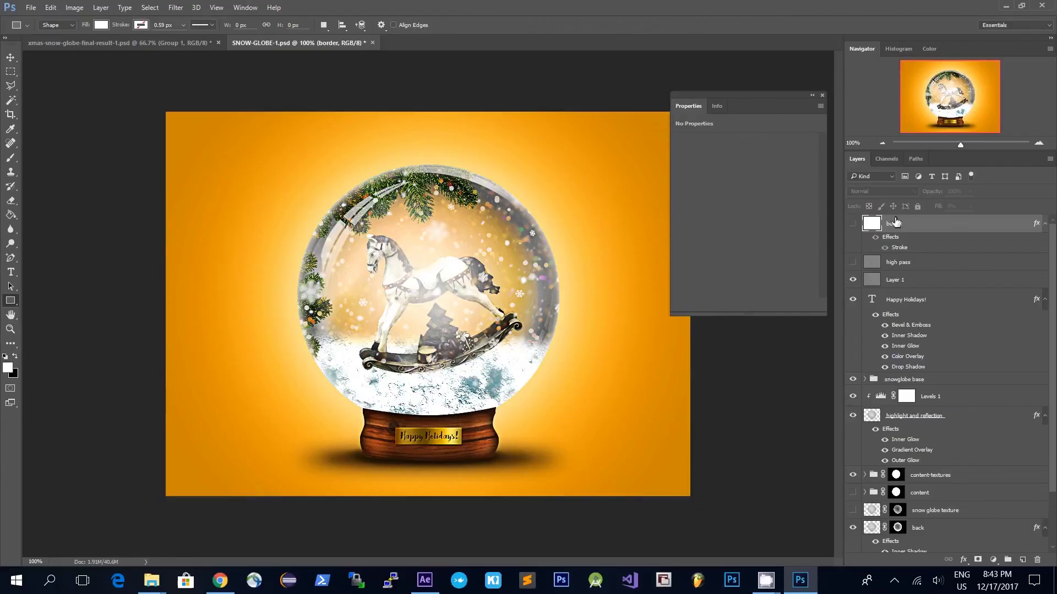
Create Layer 2 filled with white and reduce its fill to 0%.
{"action": "key", "text": "ctrl+shift+n"}
{"action": "key", "text": "Return"}
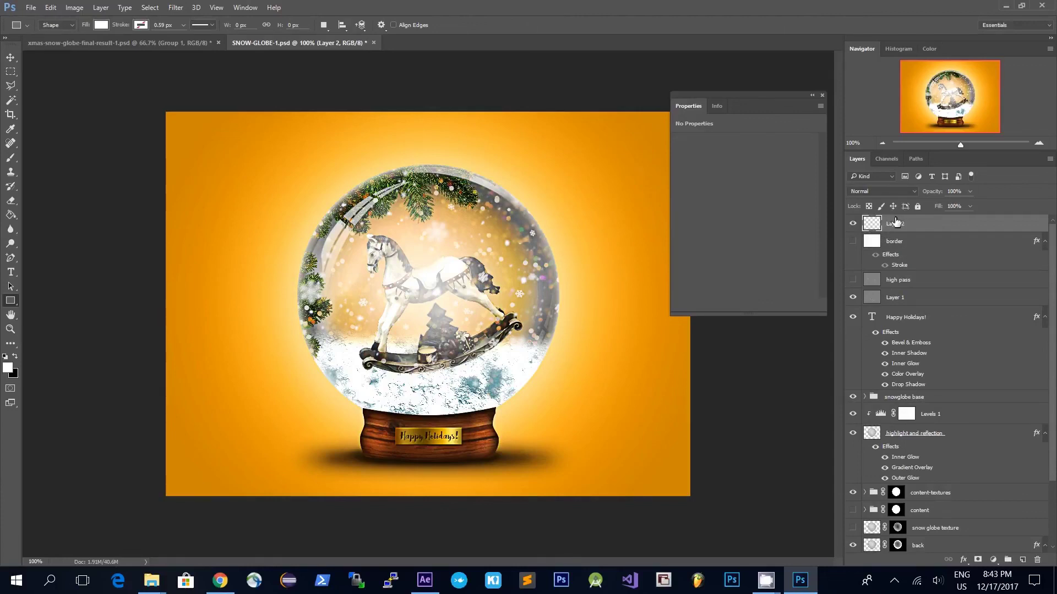
{"action": "key", "text": "shift+F5"}
{"action": "key", "text": "Return"}
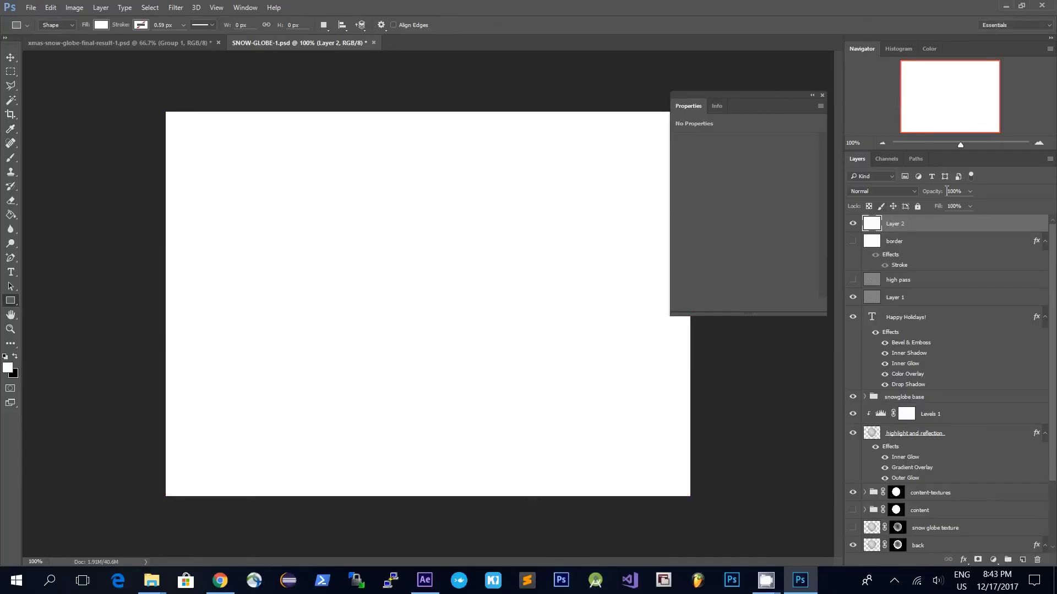
{"action": "left_click", "coordinate": [969, 207]}
{"action": "left_click_drag", "start_coordinate": [969, 222], "coordinate": [907, 225]}
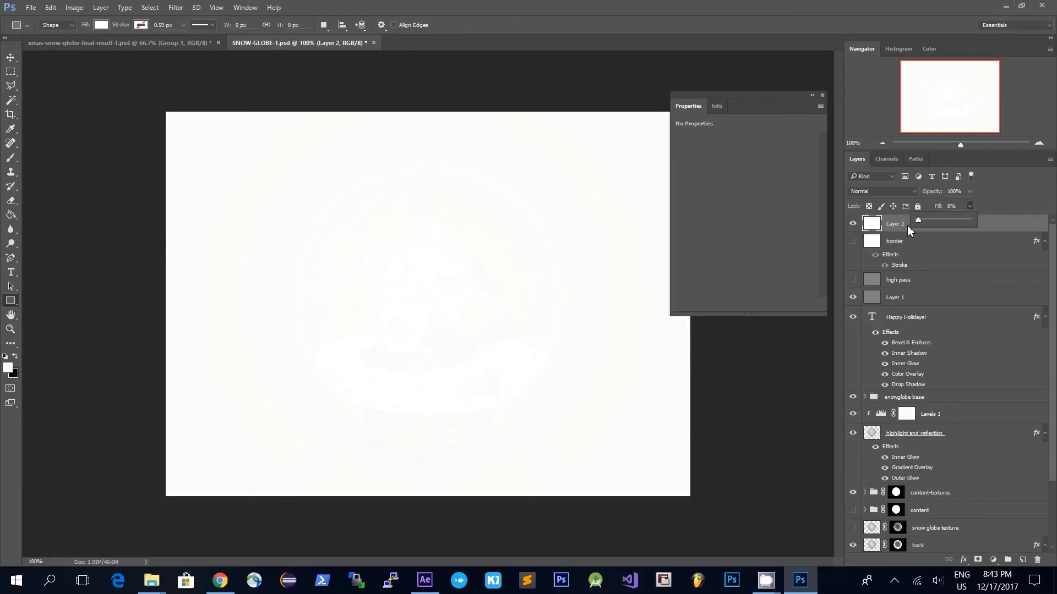
{"action": "left_click", "coordinate": [1002, 230]}
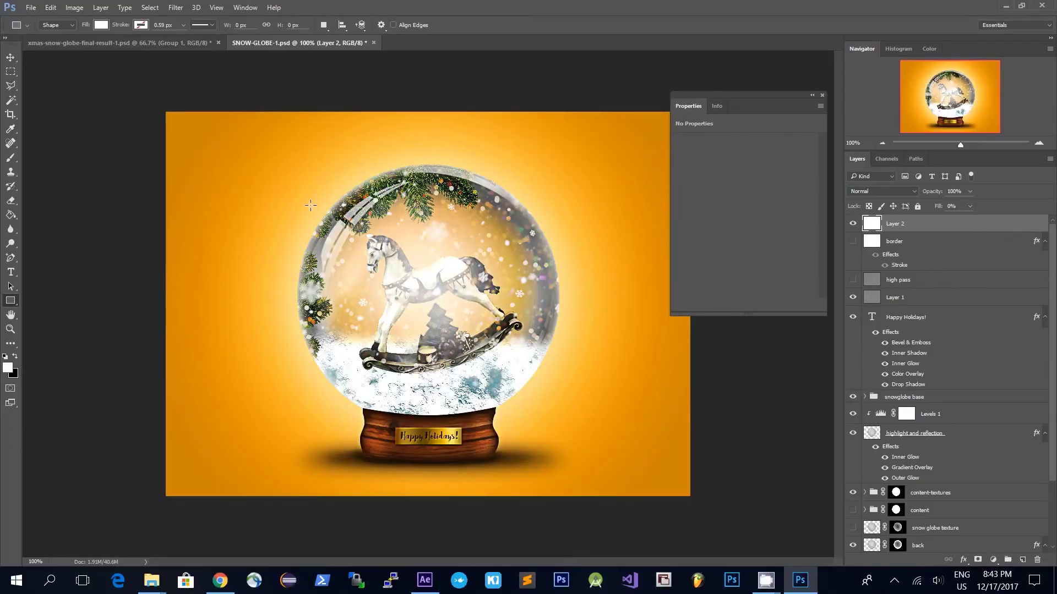
{"action": "double_click", "coordinate": [942, 225]}
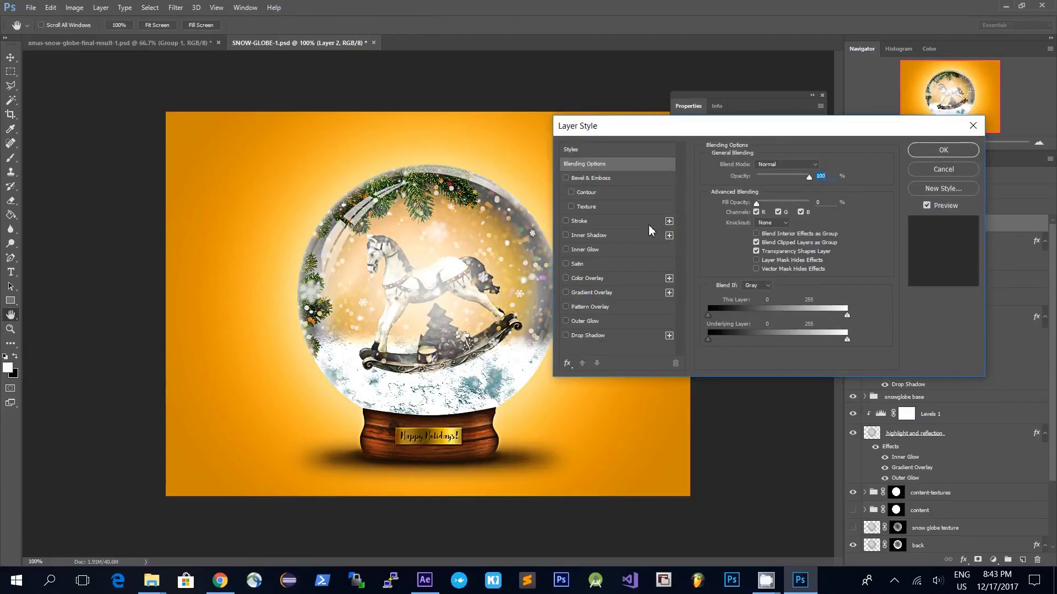
Add a Stroke effect to Layer 2 with pale cream colour feffd0.
{"action": "left_click", "coordinate": [580, 222]}
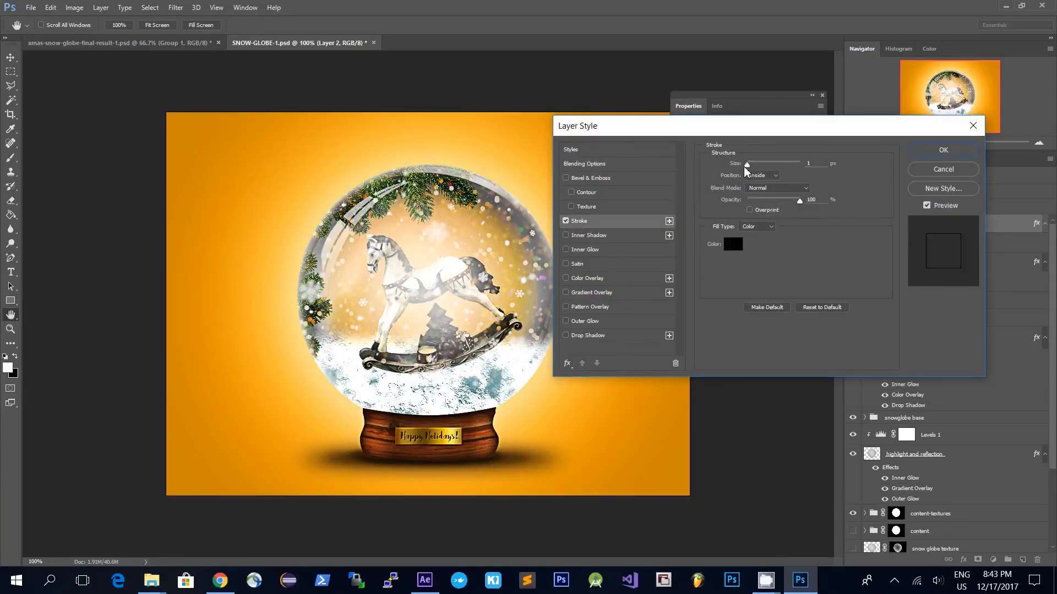
{"action": "left_click", "coordinate": [735, 244]}
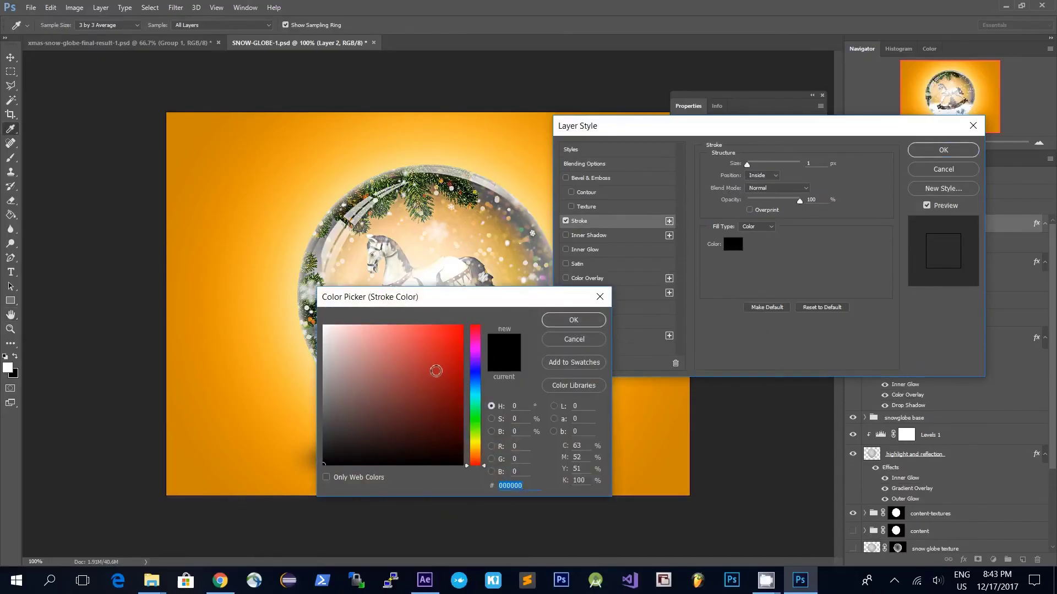
{"action": "left_click", "coordinate": [475, 446]}
{"action": "left_click_drag", "start_coordinate": [475, 446], "coordinate": [475, 442]}
{"action": "left_click_drag", "start_coordinate": [326, 326], "coordinate": [348, 267]}
{"action": "left_click", "coordinate": [575, 322]}
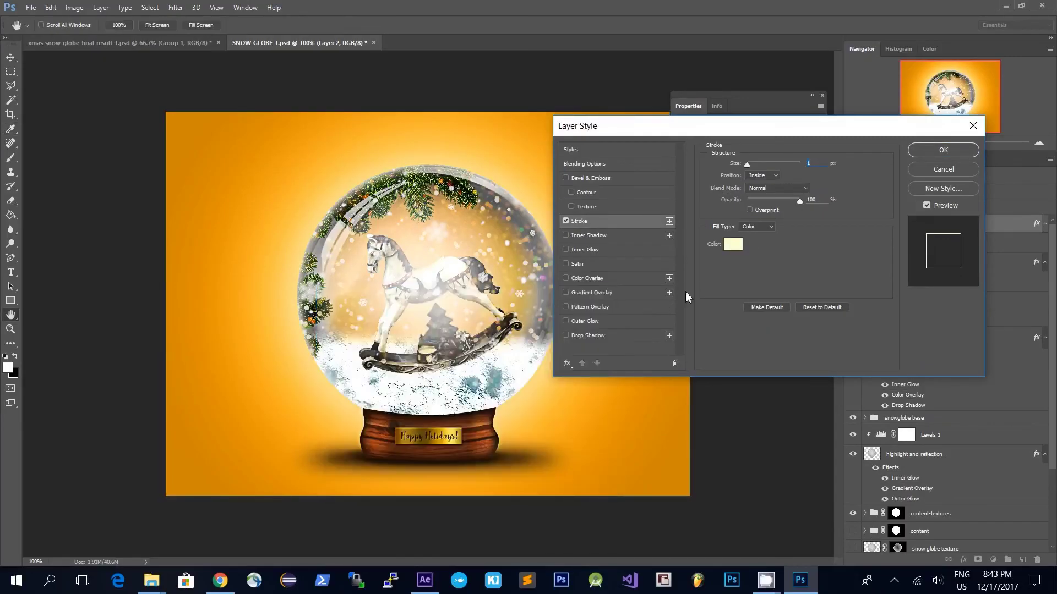
Set the stroke size to 13 px inside, apply it, and close the Properties panel.
{"action": "left_click_drag", "start_coordinate": [750, 167], "coordinate": [753, 167]}
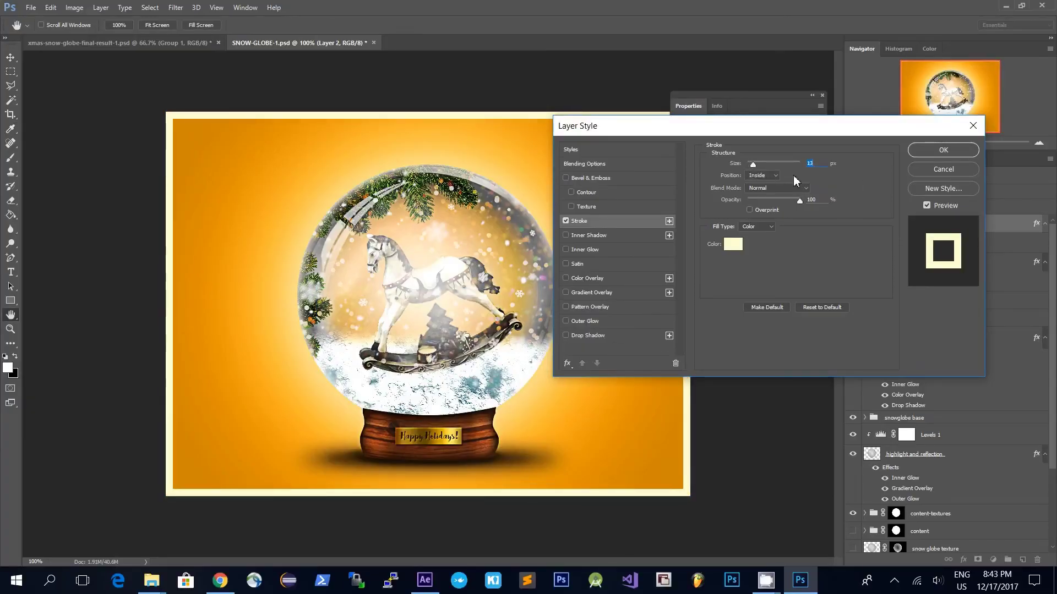
{"action": "left_click", "coordinate": [943, 151]}
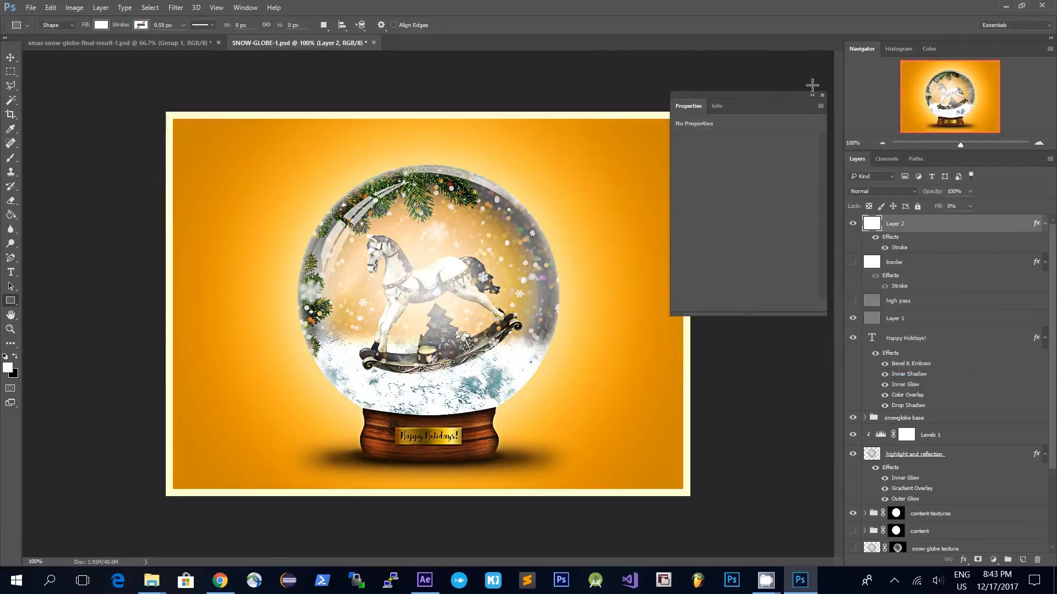
{"action": "left_click", "coordinate": [821, 96]}
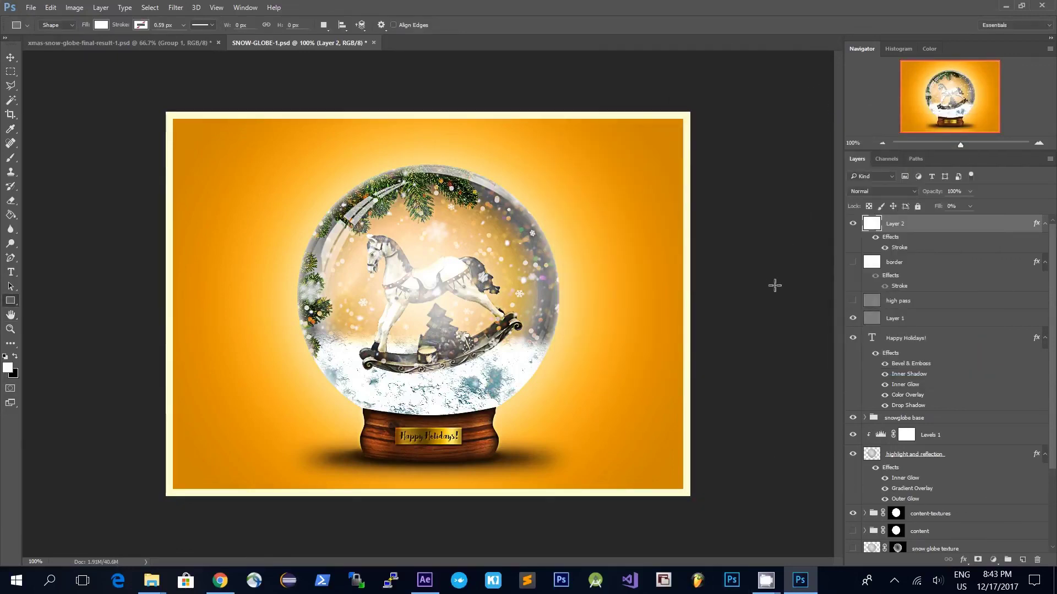